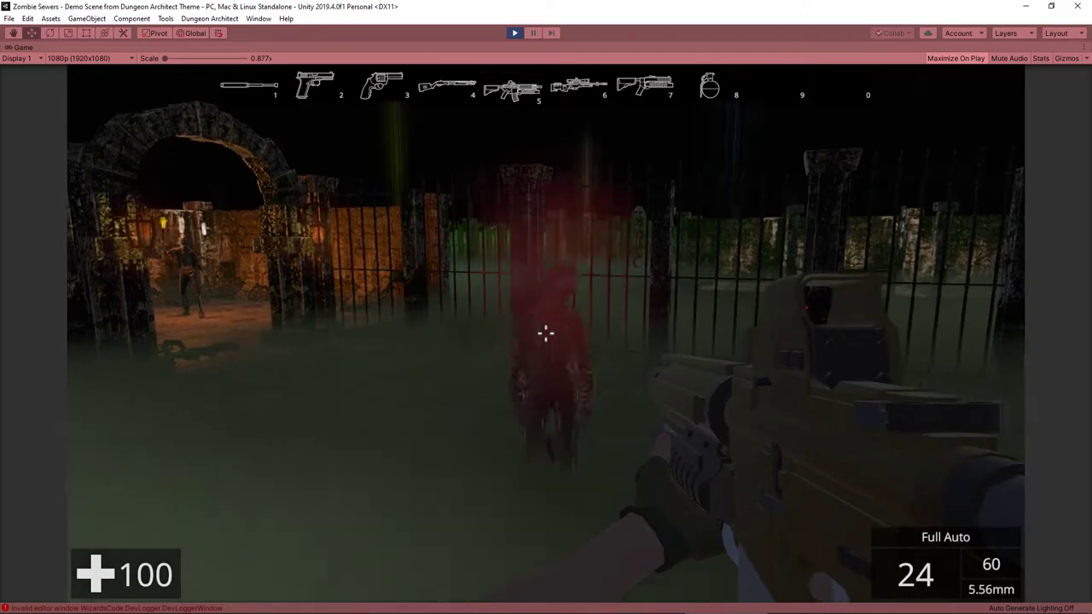
Step: Shoot through the archway, kill the zombie down the corridor, and reload the rifle
click(546, 333)
click(546, 332)
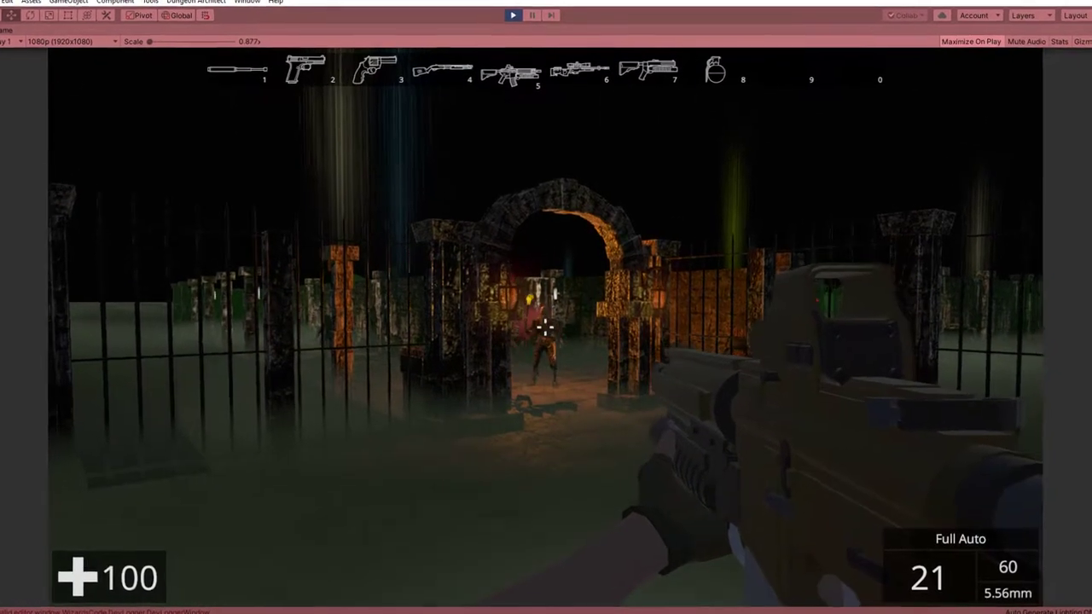
click(546, 328)
key(w)
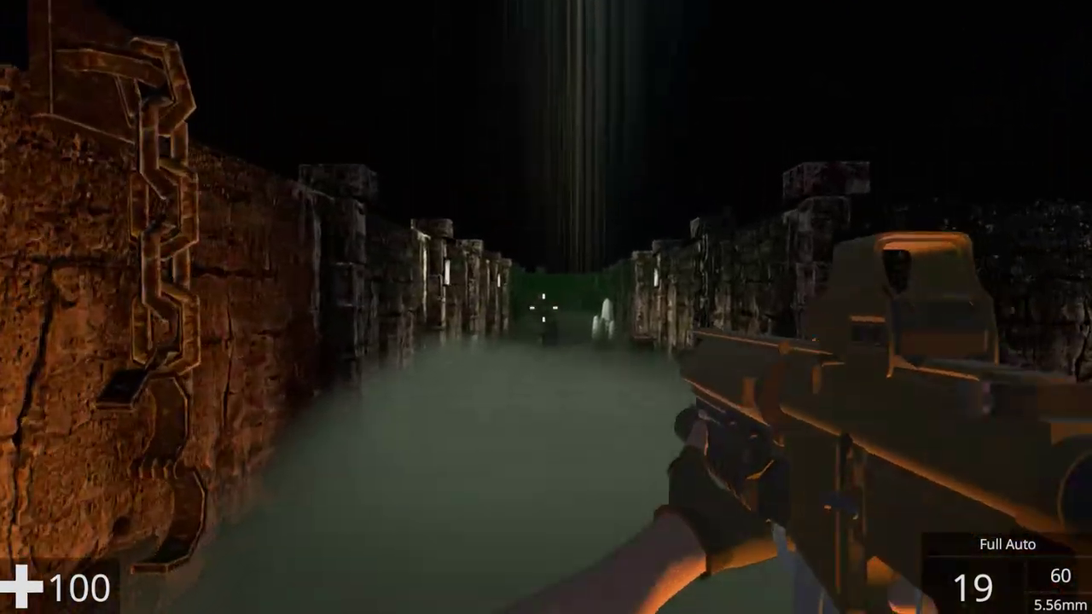
click(543, 309)
click(543, 311)
click(544, 309)
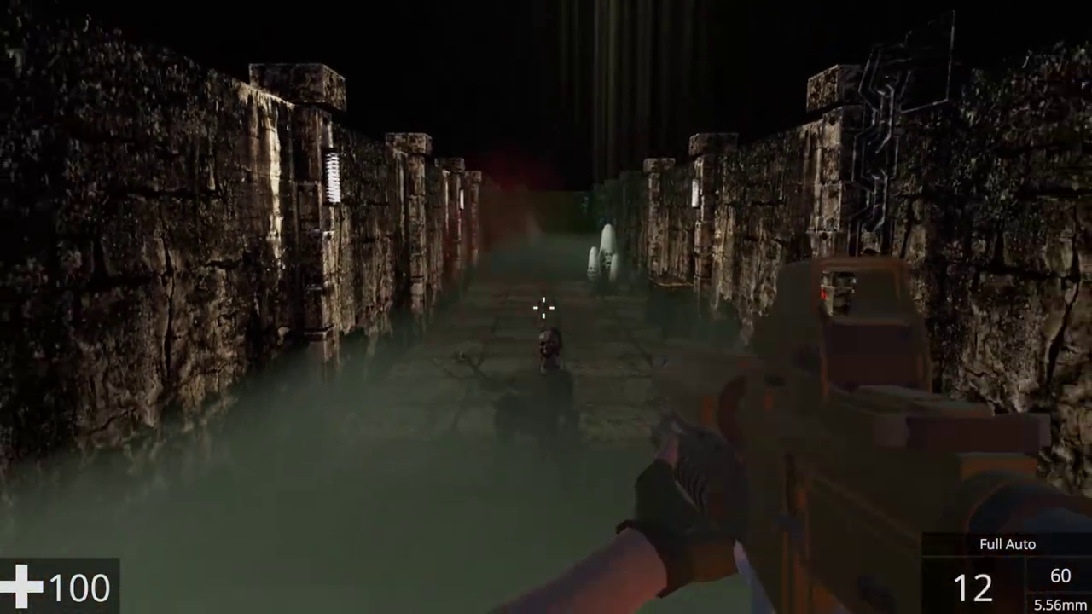
key(r)
Step: Advance to the stone pillar, shoot the zombies, then switch to the grenade launcher and fire
key(w)
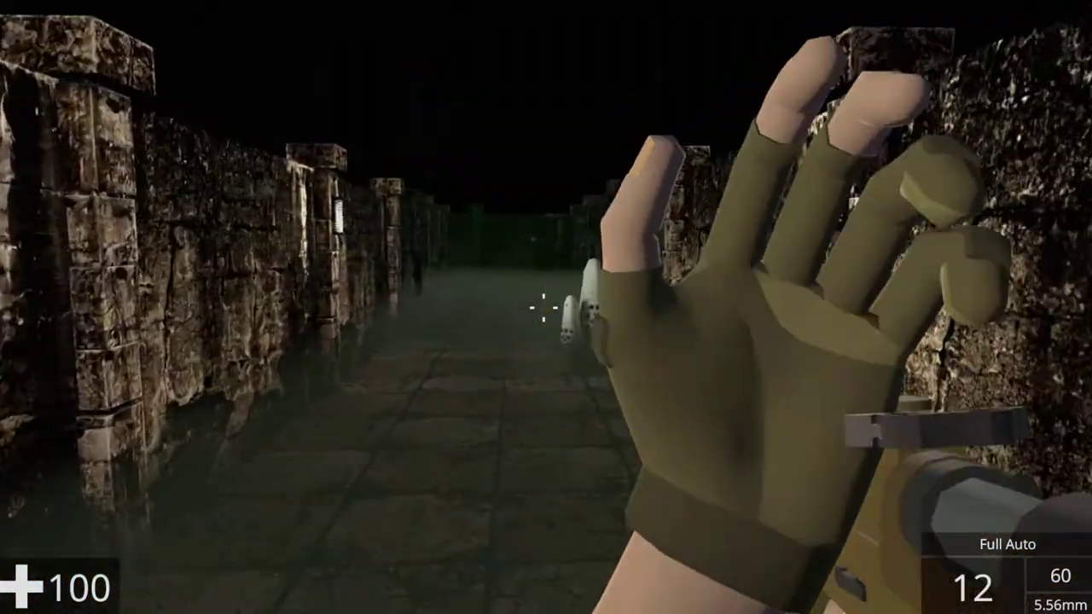
key(w)
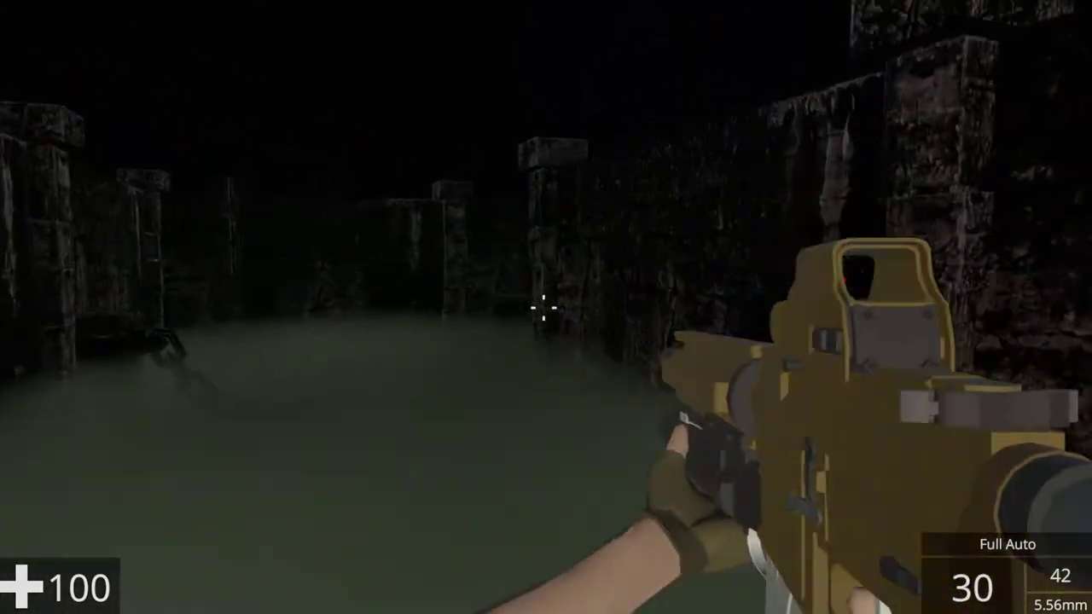
key(w)
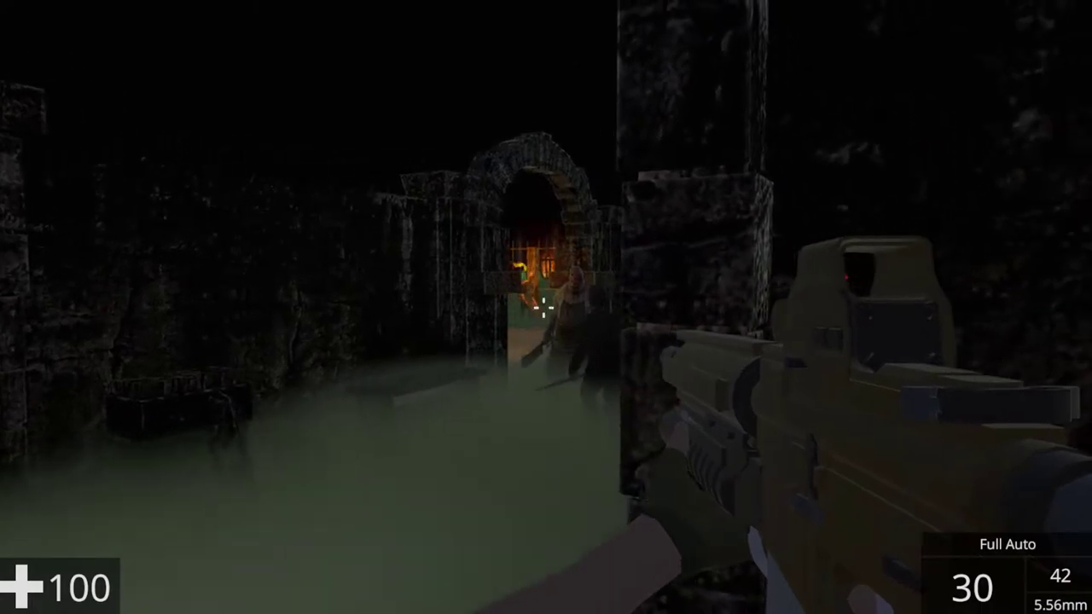
drag(544, 308, 544, 308)
key(7)
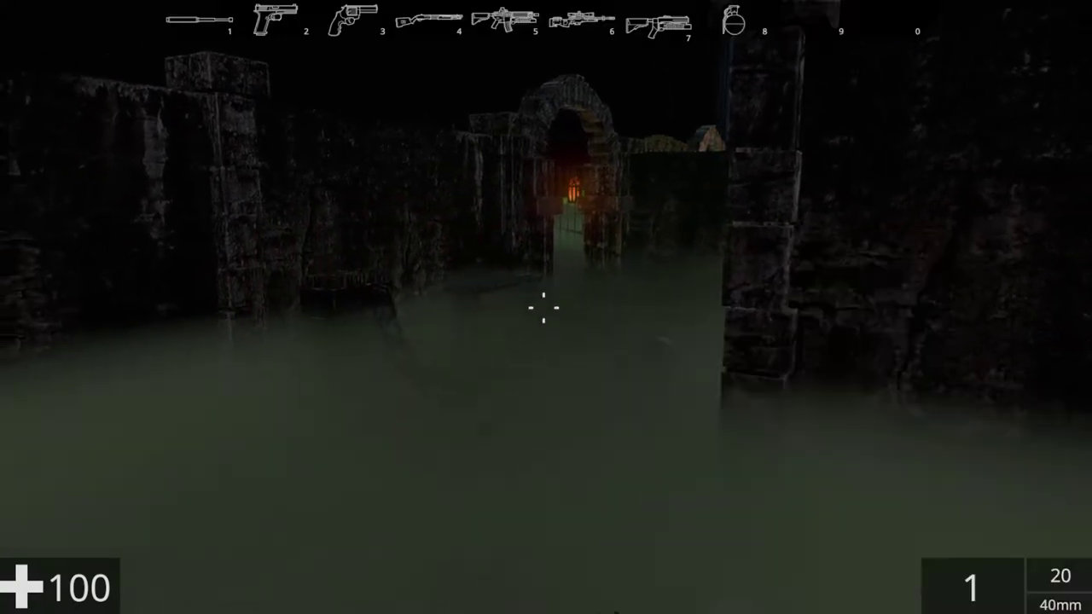
click(544, 308)
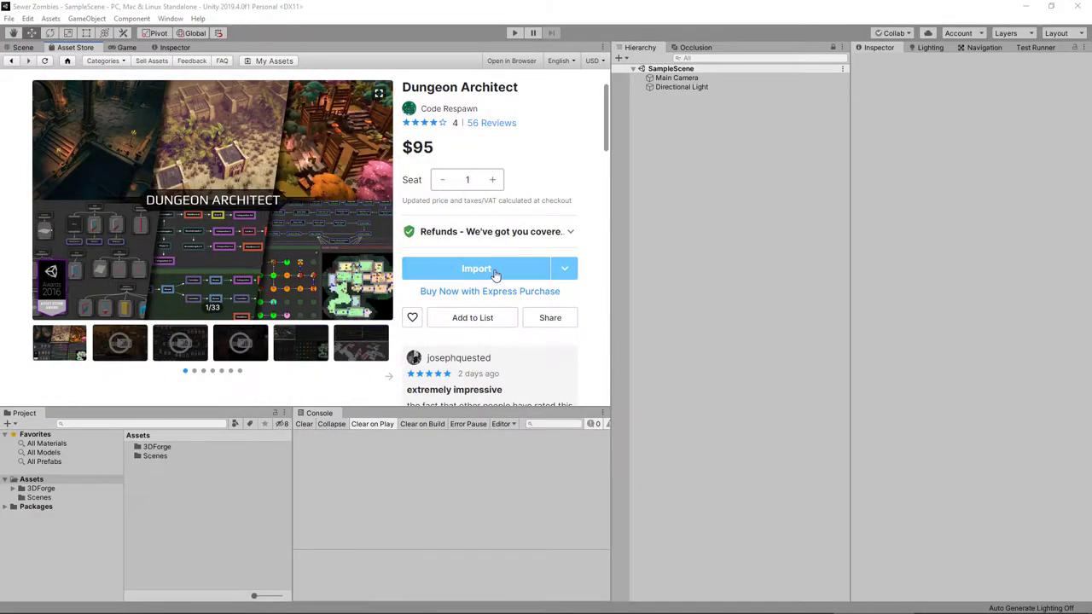
Step: Import the Dungeon Architect package from its Asset Store page
click(495, 272)
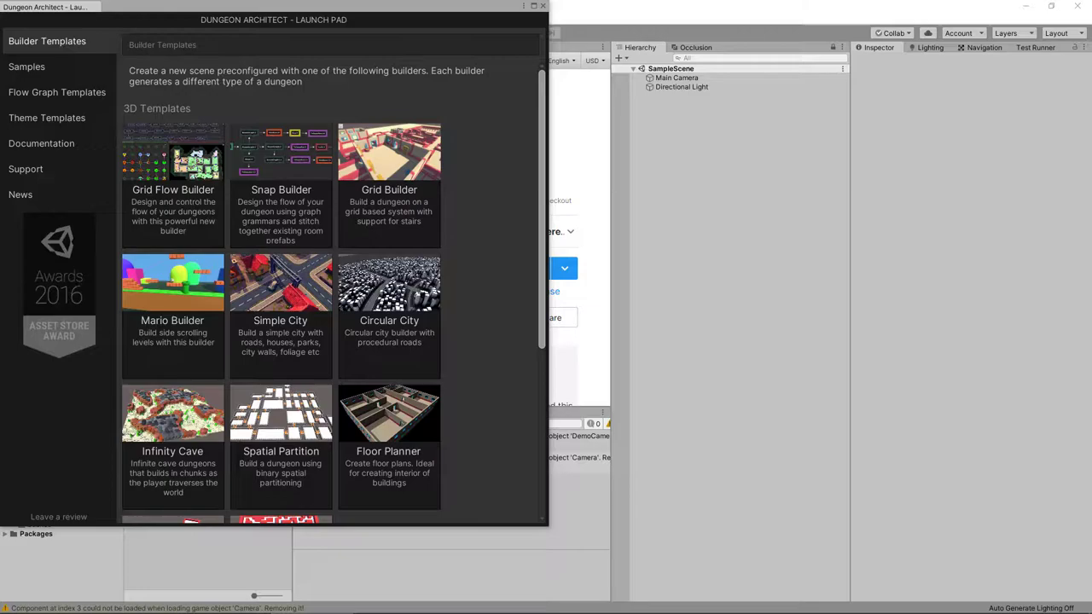
Step: Find TaD Sewers among the Launch Pad theme templates and view its online documentation
click(37, 117)
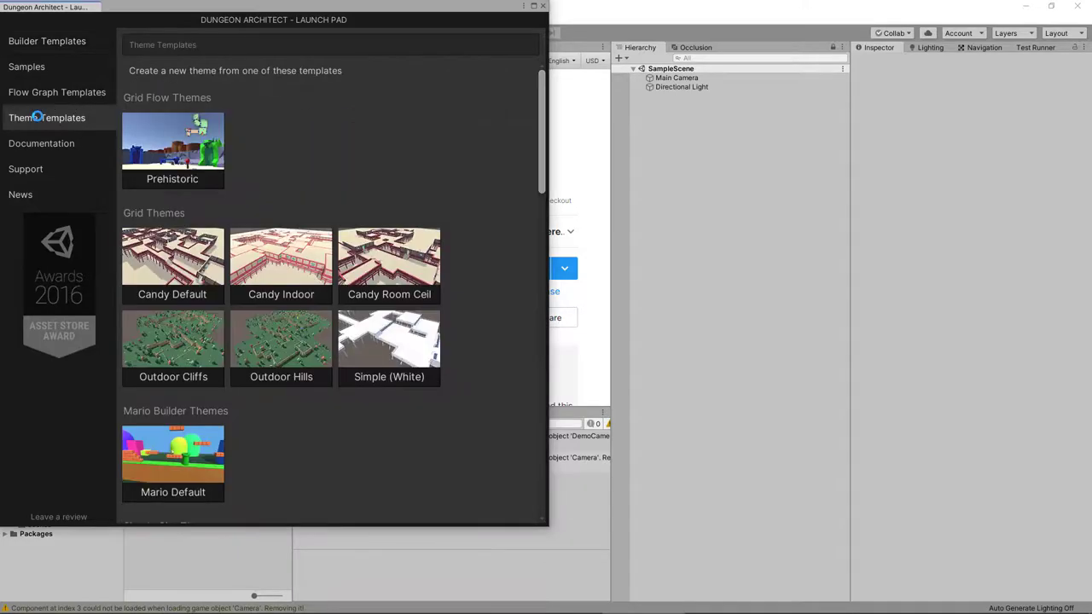
drag(542, 128, 514, 459)
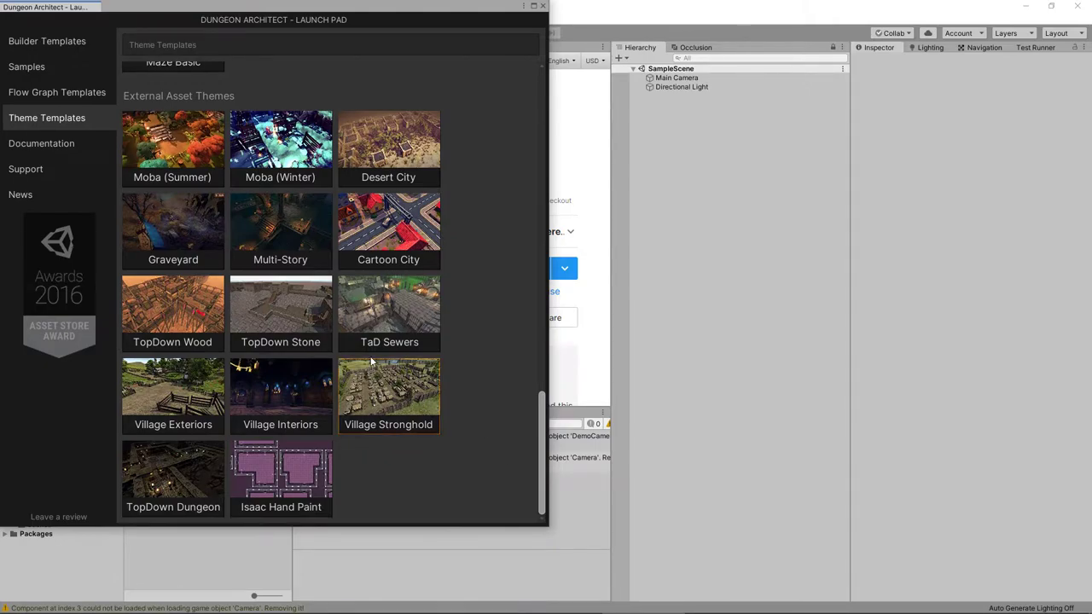
click(367, 313)
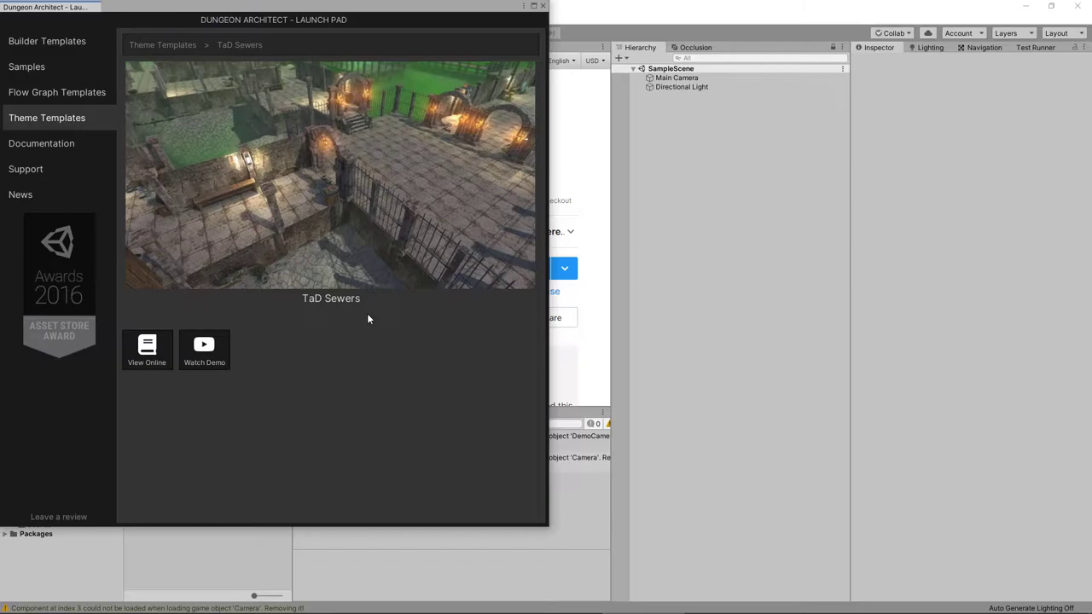
click(147, 349)
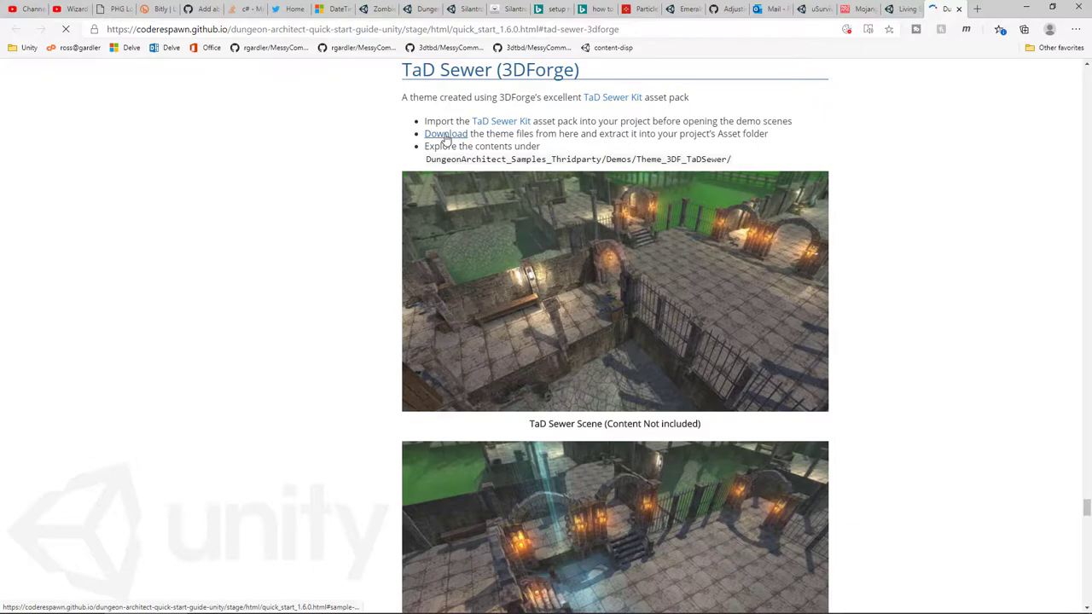
Step: Save the third-party Sample Content zip into the Downloads folder and open it
click(446, 137)
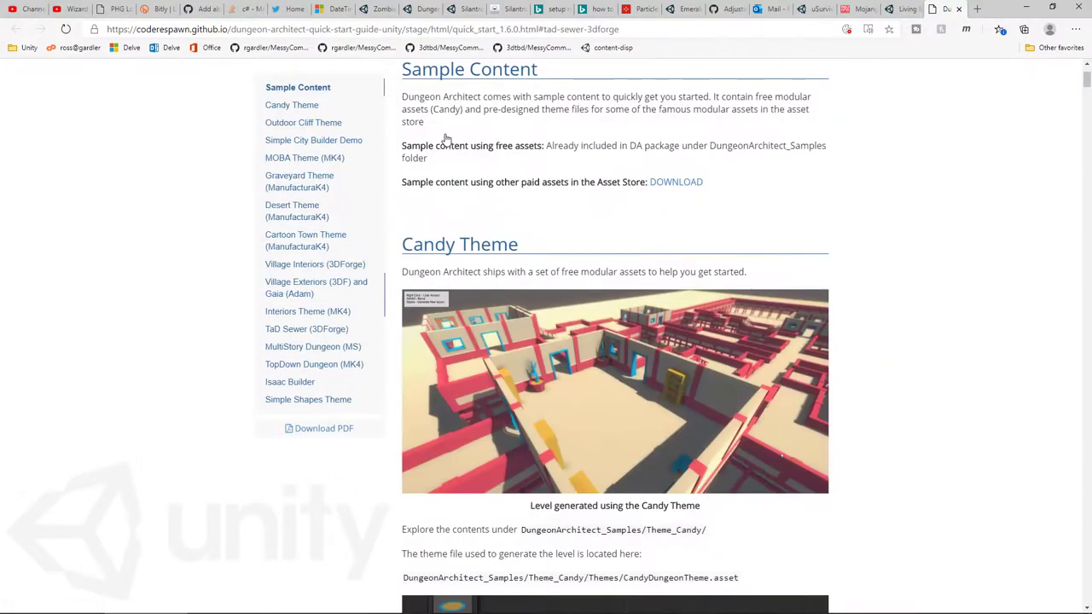
click(672, 187)
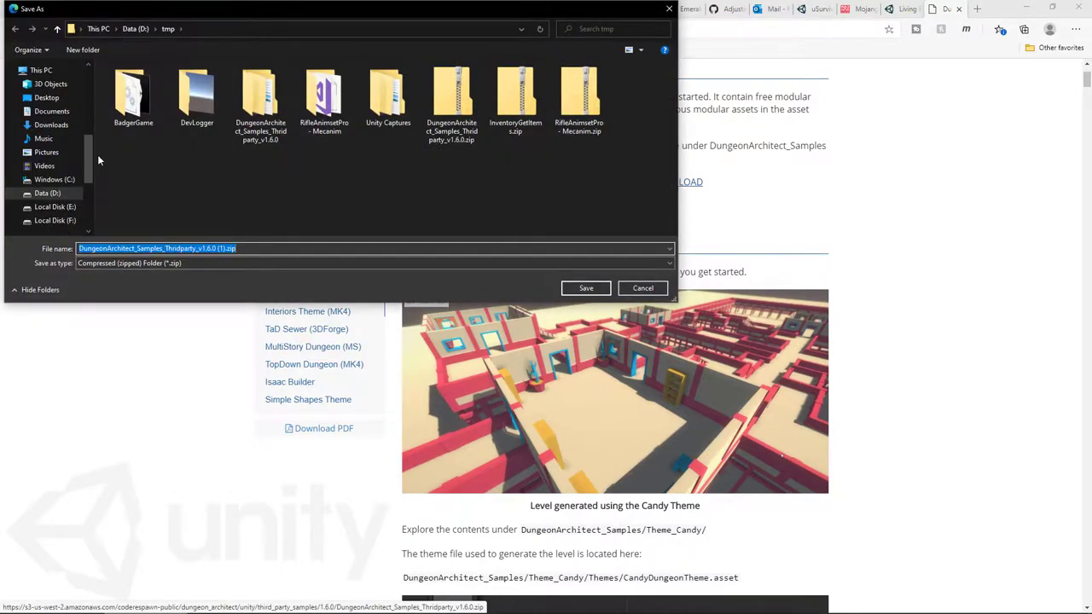
click(47, 125)
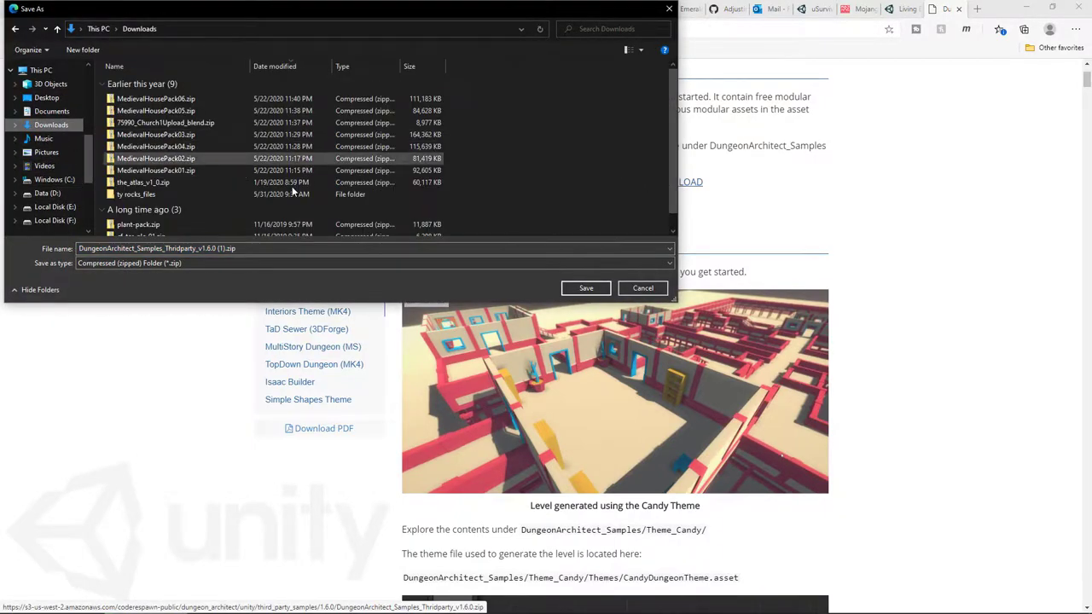
click(586, 289)
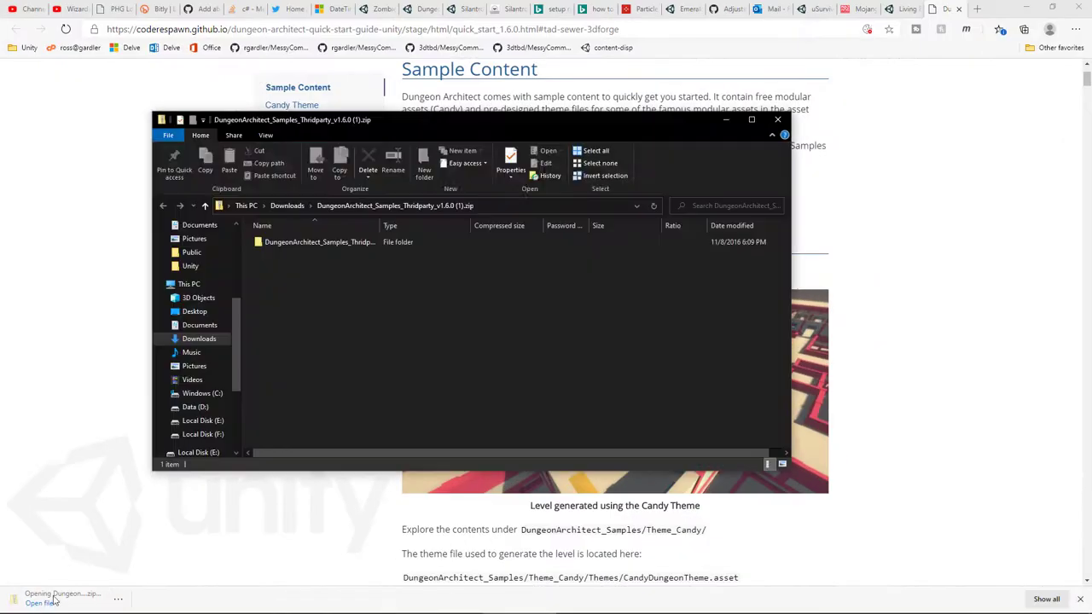
click(566, 163)
Step: Extract the samples archive and copy its Demos folder into Unity's Project panel
click(649, 423)
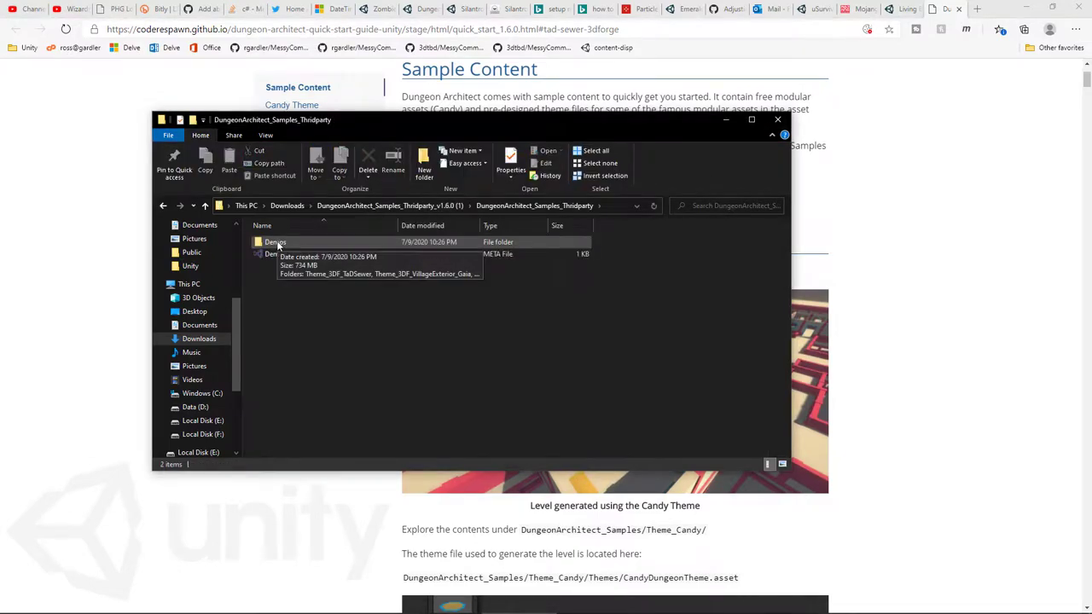
click(281, 245)
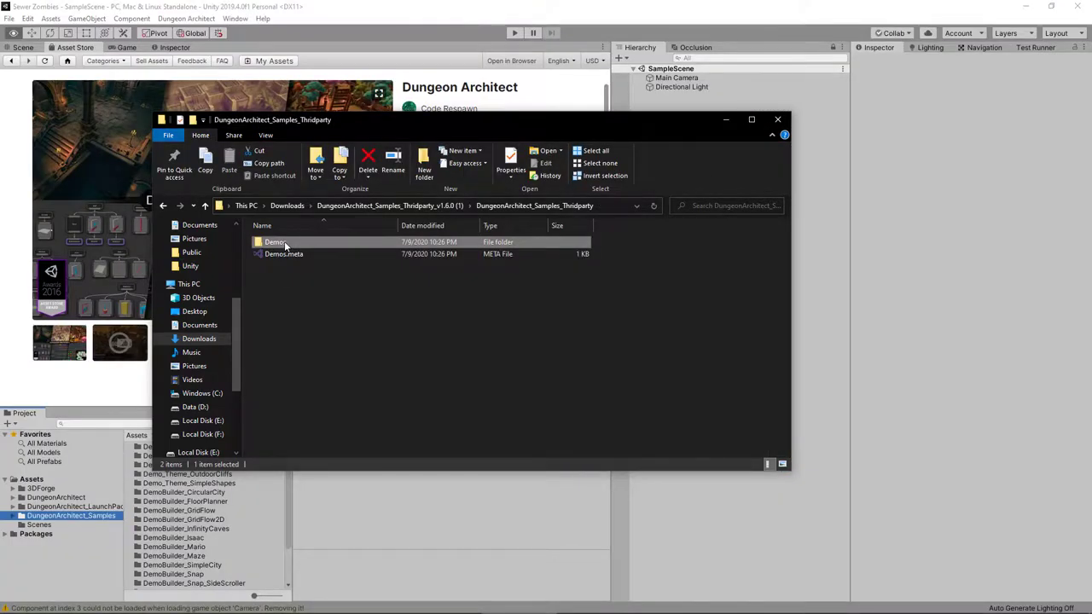
drag(286, 246, 44, 522)
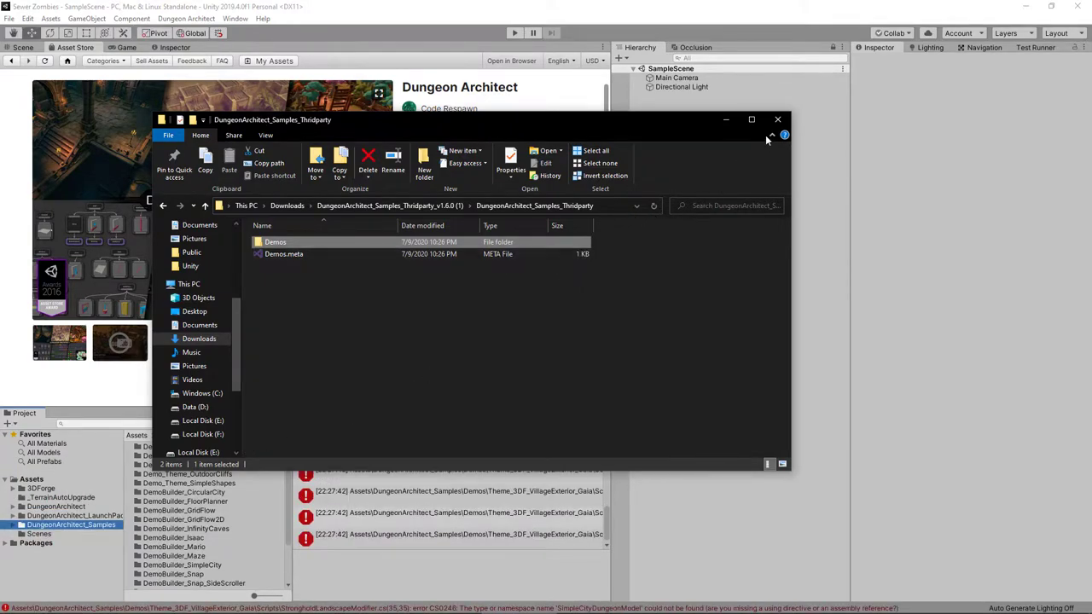
Step: Delete the Theme_3DF_VillageExterior_Gaia folder causing the compile error
click(779, 120)
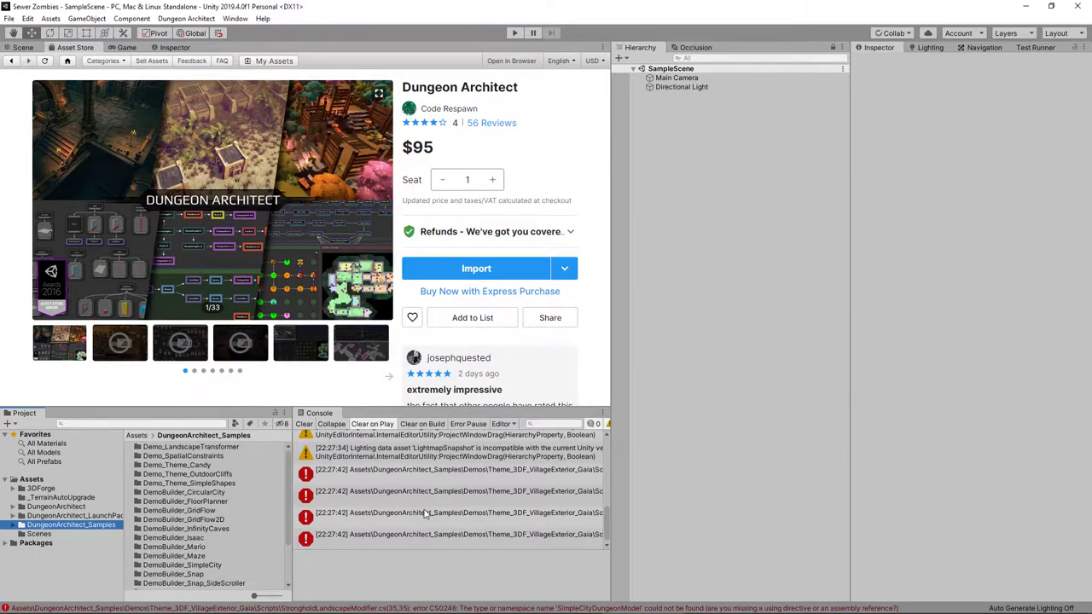
click(419, 478)
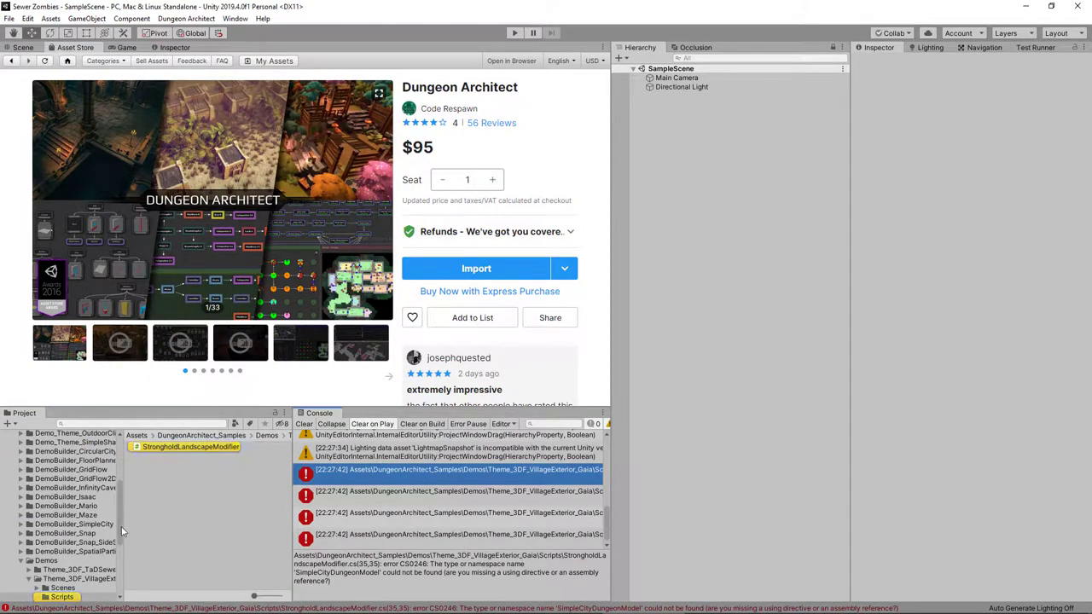
scroll(79, 529, down, 2)
click(60, 546)
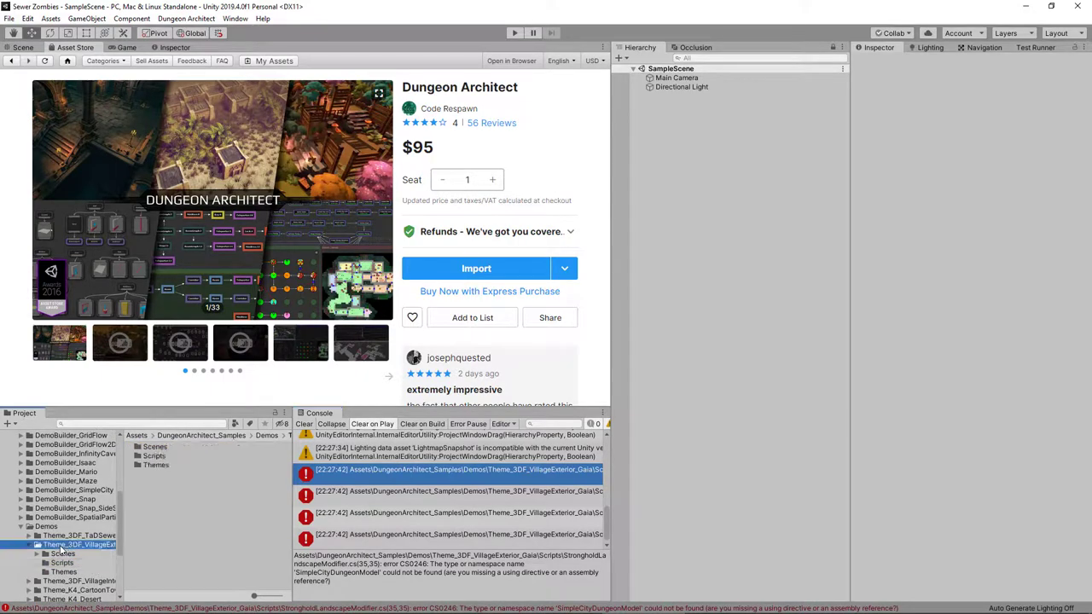
key(Delete)
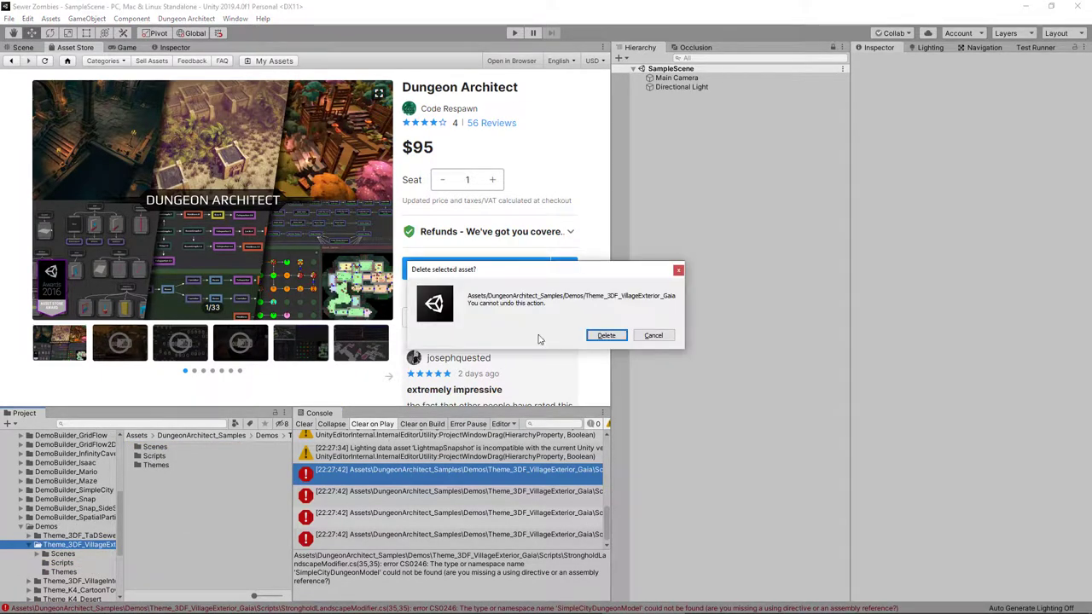
click(606, 337)
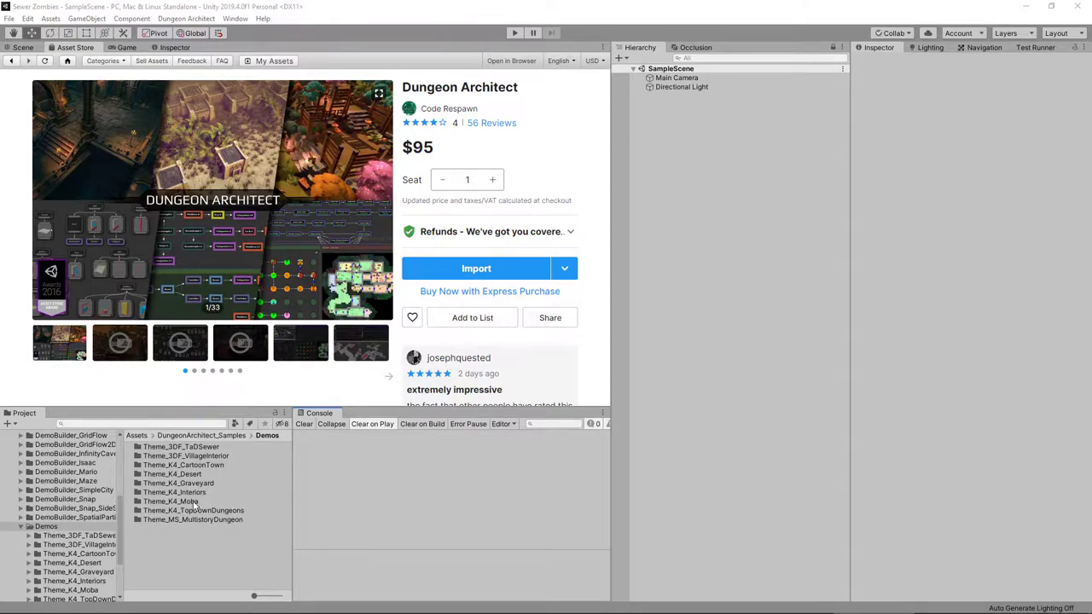
Step: Open SewerScene from the Theme_3DF_TaDSewer Scenes folder
double_click(197, 450)
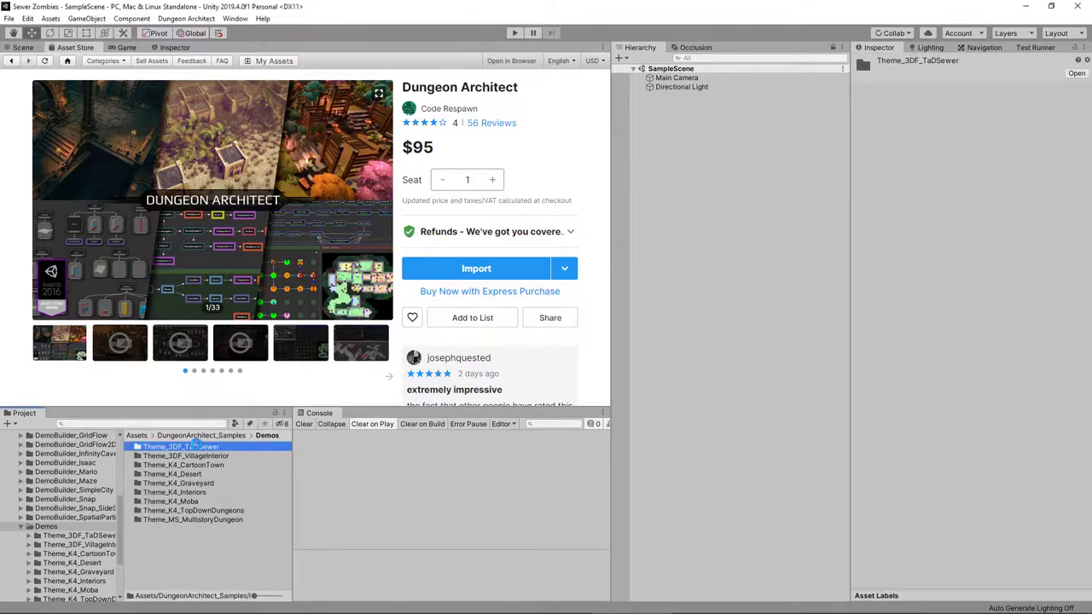
double_click(157, 448)
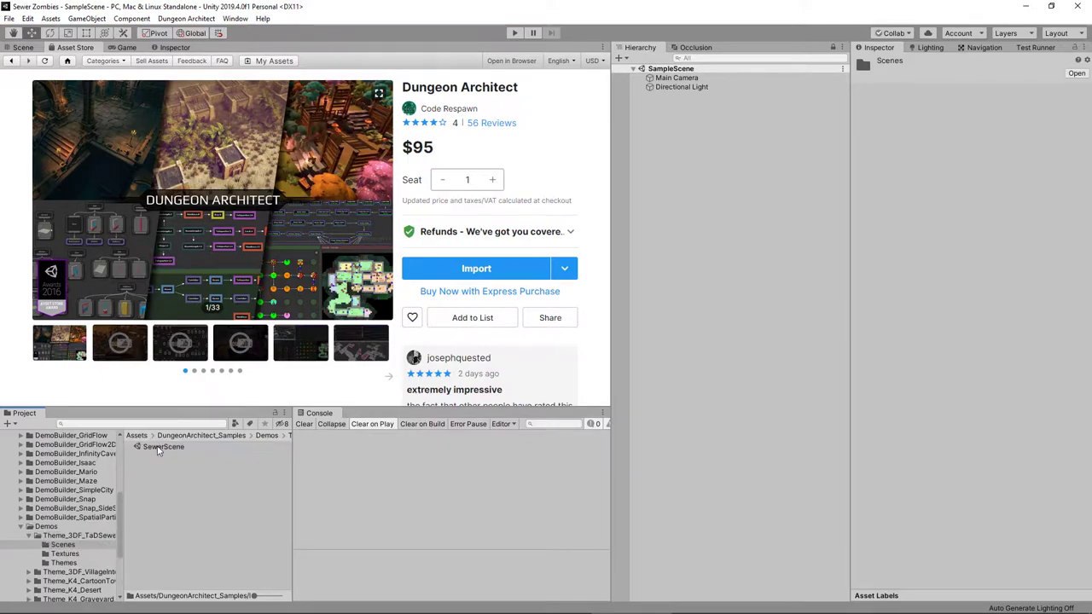
double_click(162, 448)
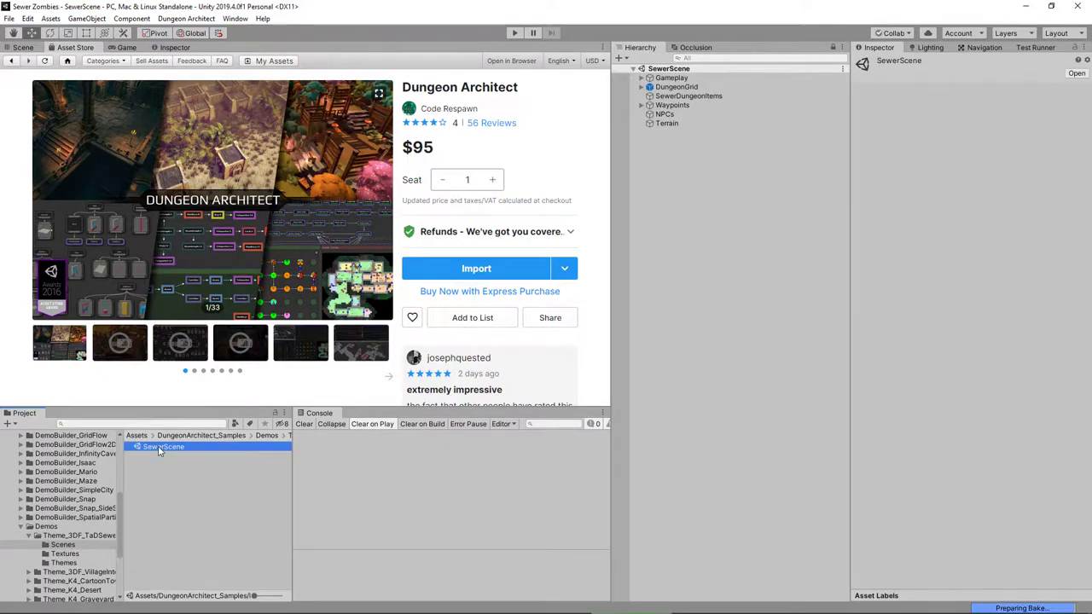
scroll(51, 472, up, 5)
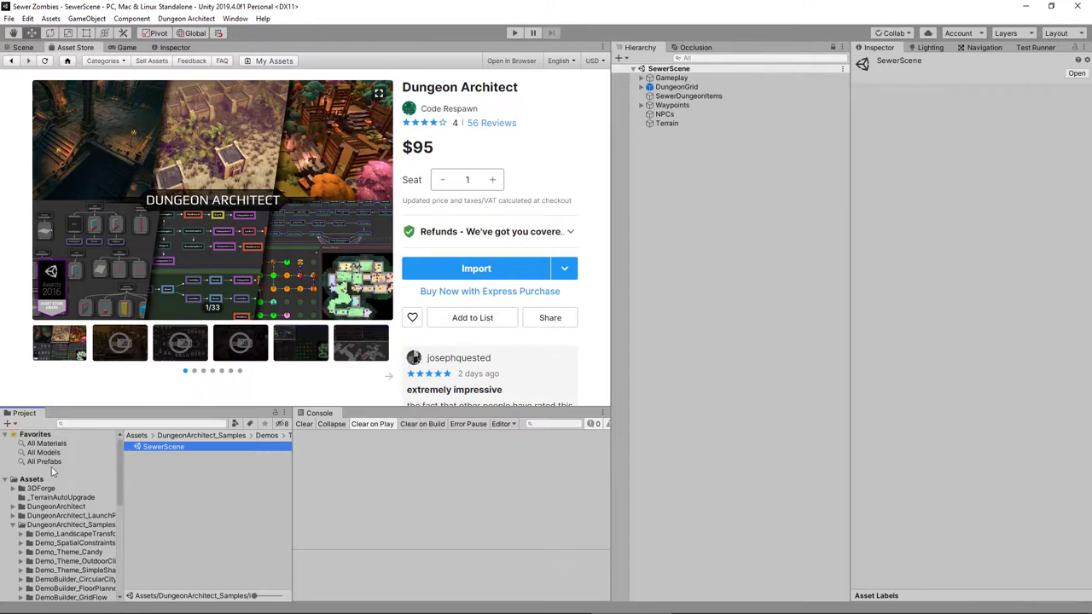
Step: Create a new folder named _SewerZombies in Assets
click(31, 481)
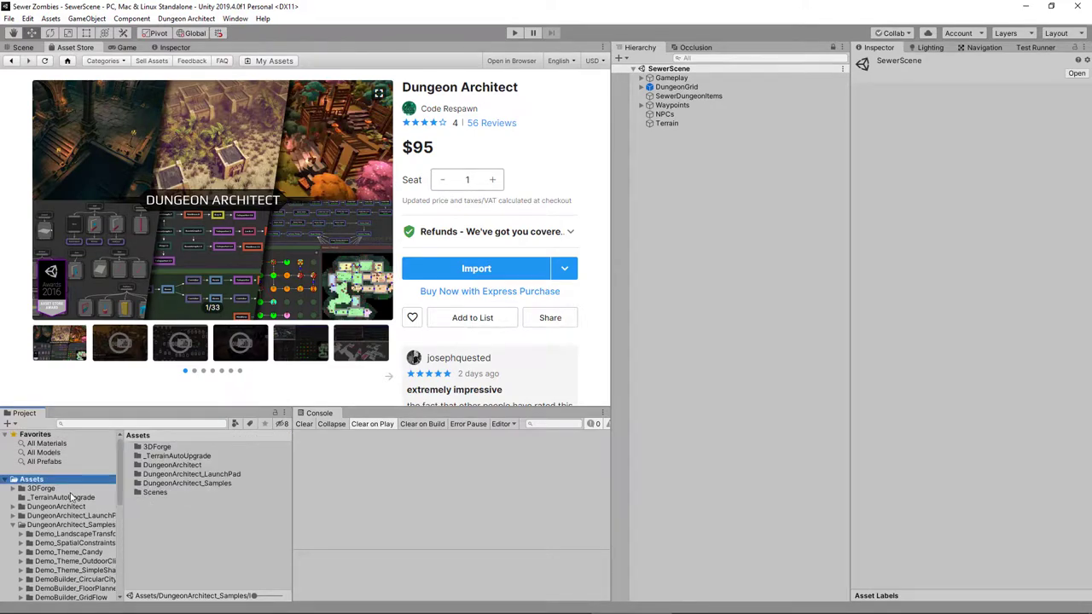
right_click(170, 521)
mouse_move(245, 246)
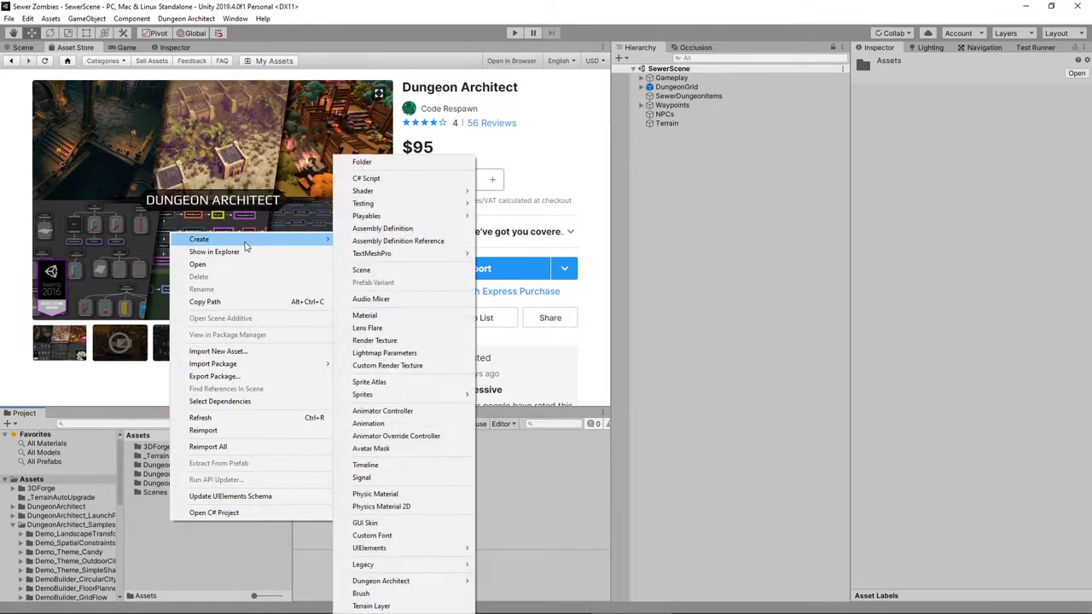
click(386, 163)
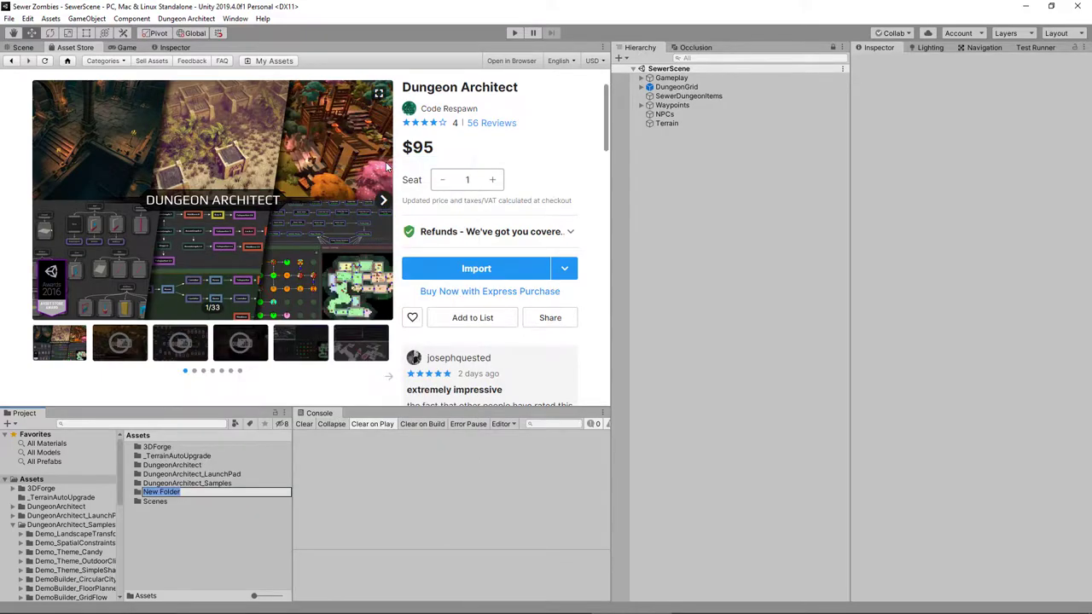
key(BackSpace)
key(Return)
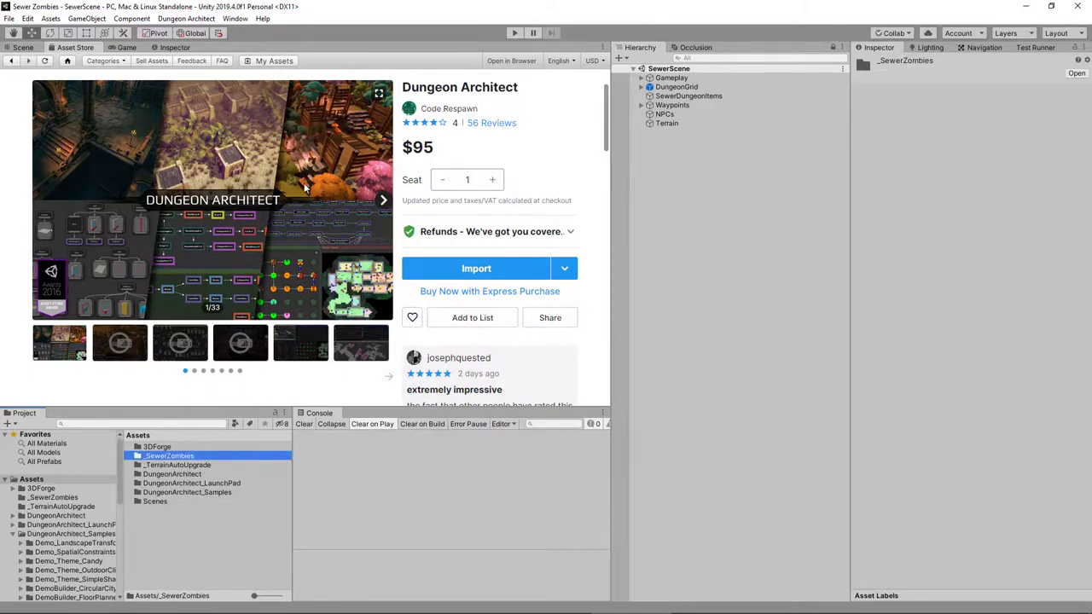
Step: Add a Scenes folder inside _SewerZombies
double_click(179, 457)
right_click(168, 465)
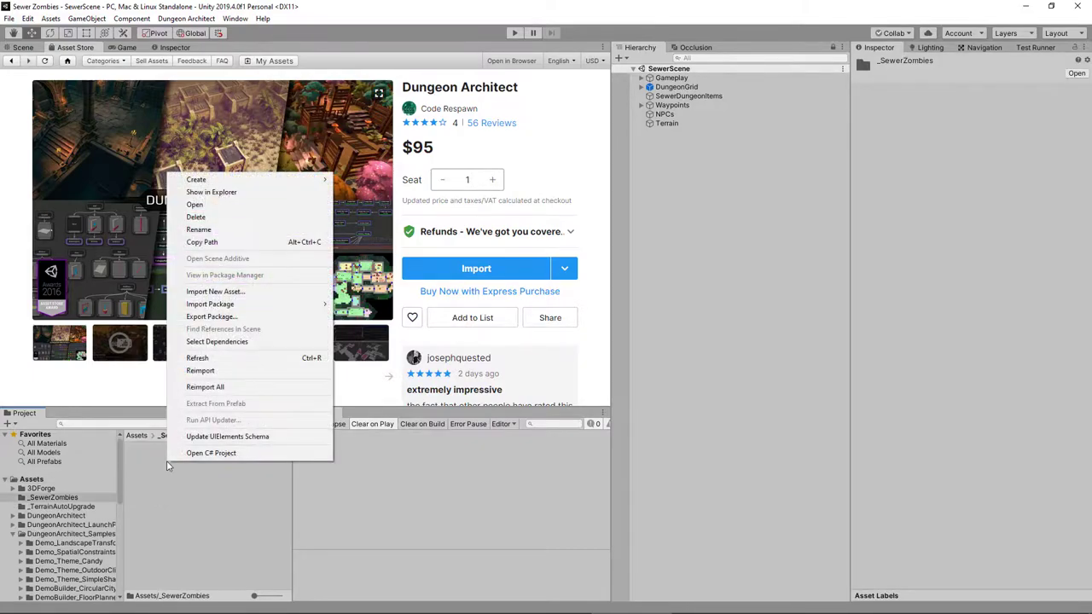
mouse_move(244, 179)
click(373, 179)
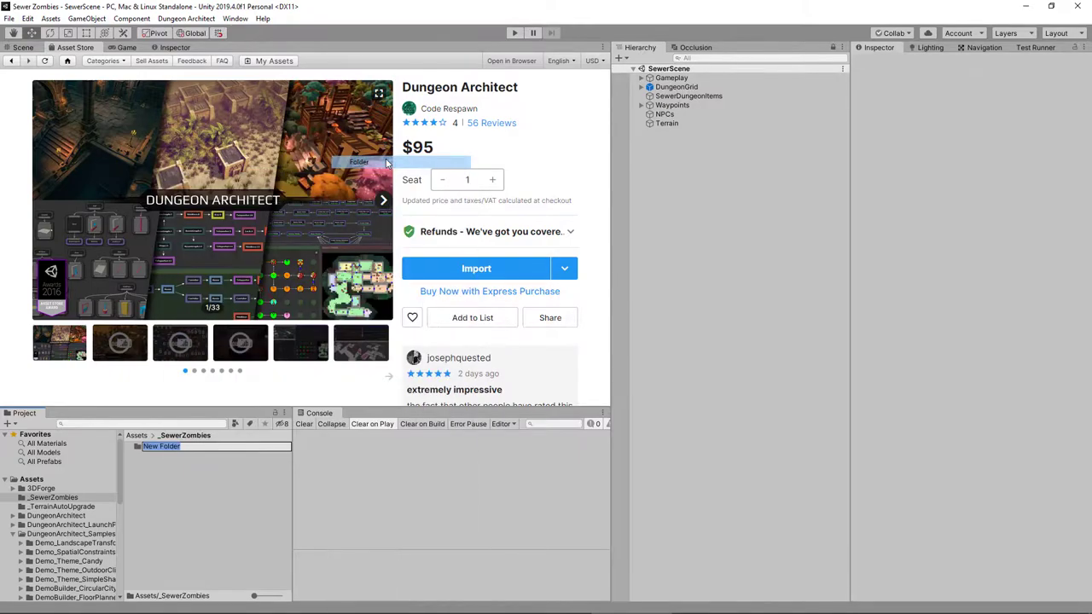
text(Scenes)
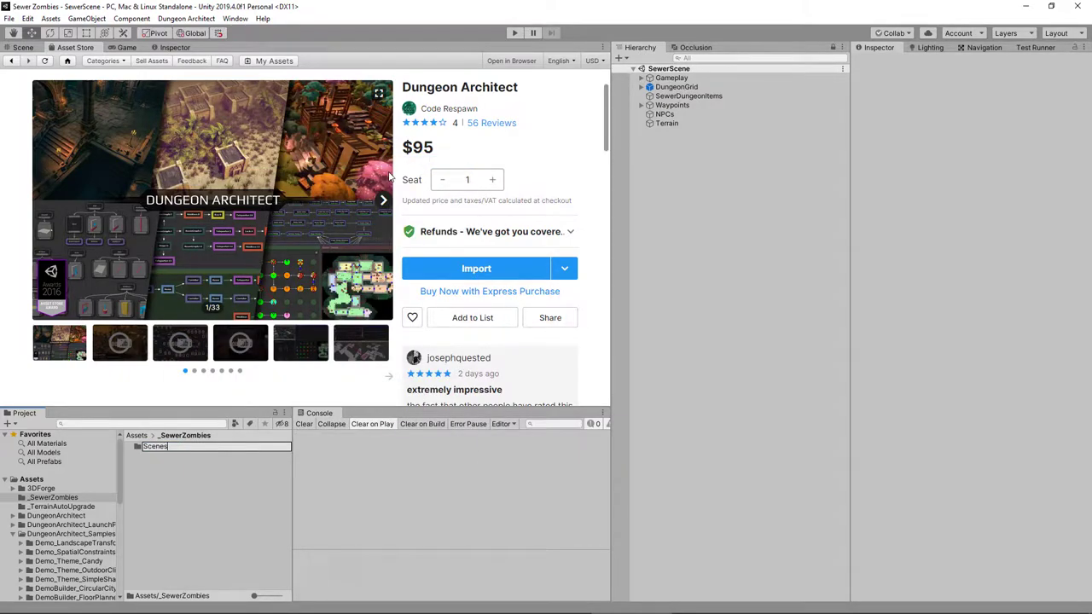
key(Return)
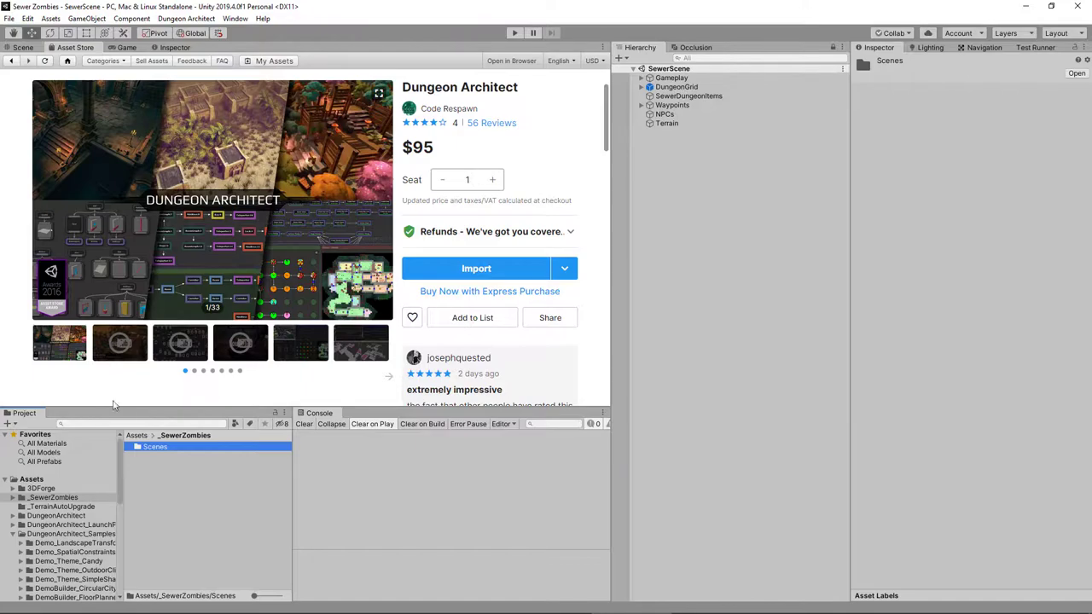
Step: Create and open a Dev folder inside Scenes, then start saving the scene under a new name
double_click(145, 448)
right_click(143, 444)
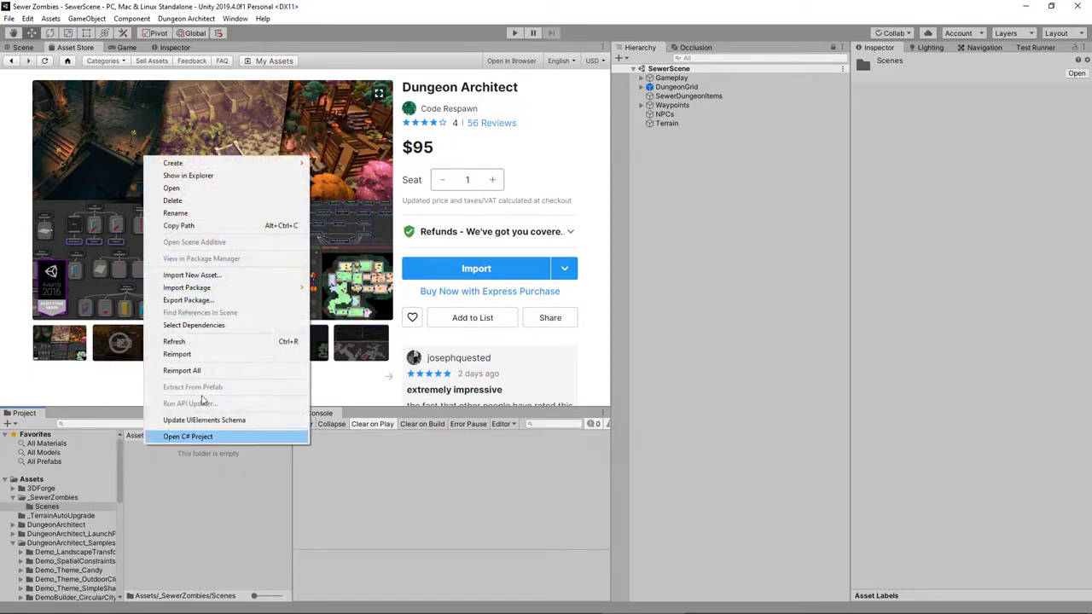
mouse_move(265, 168)
click(335, 162)
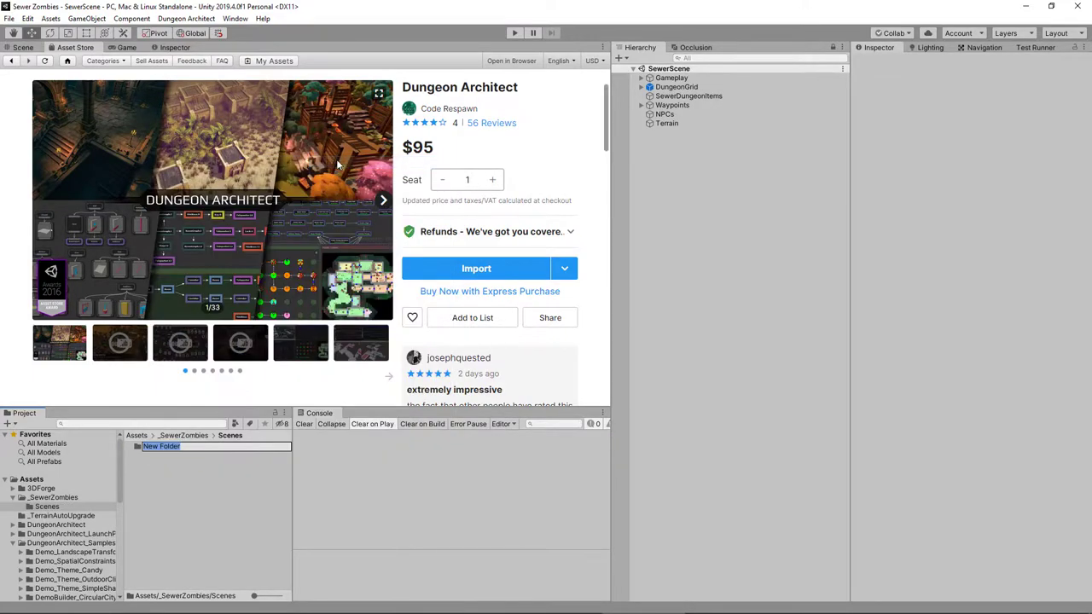
text(Dev)
key(Return)
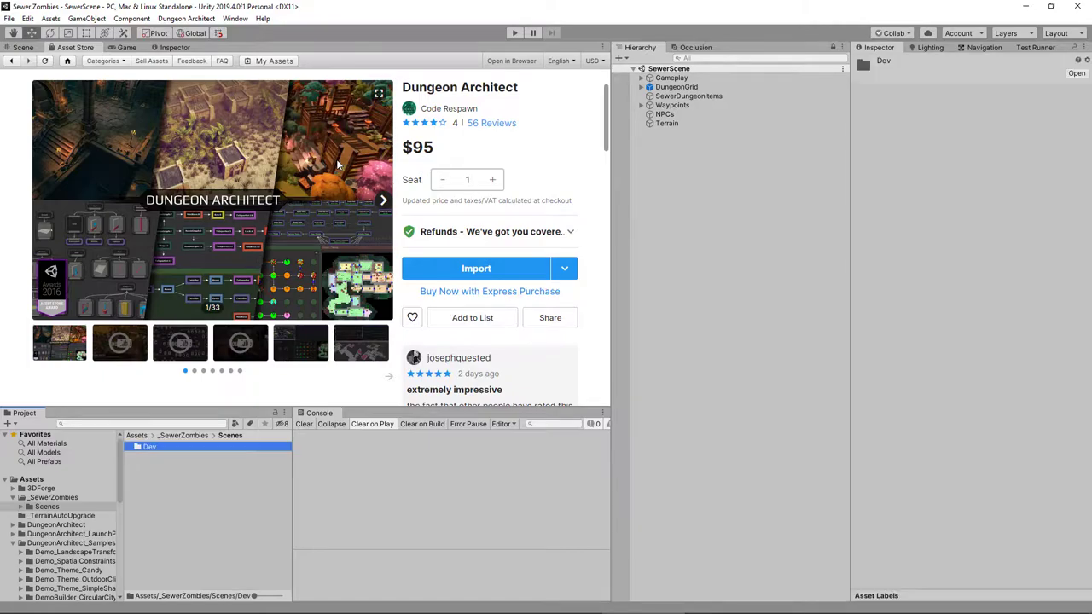
double_click(147, 447)
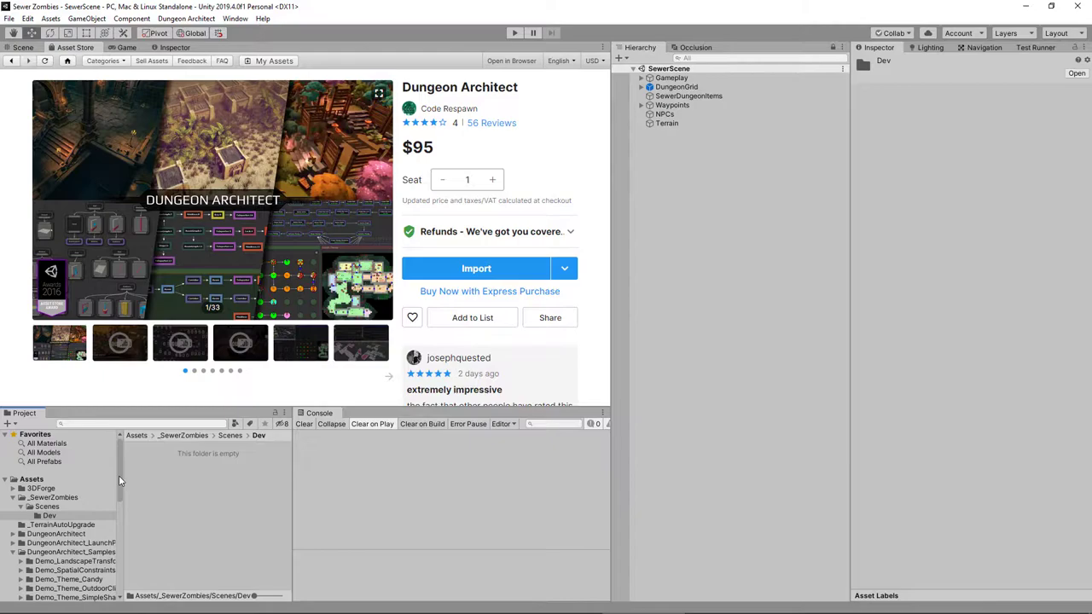
click(10, 19)
click(28, 75)
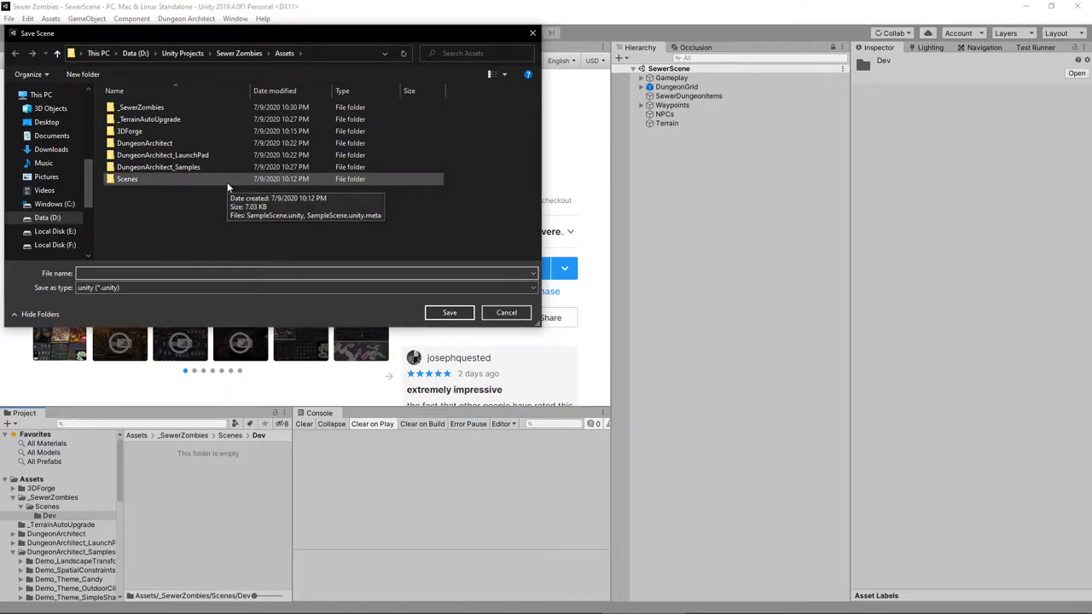
Step: Save the scene as 'Simple Dungeon' in _SewerZombies/Scenes/Dev and return to the Scene view
double_click(142, 108)
double_click(140, 107)
double_click(140, 107)
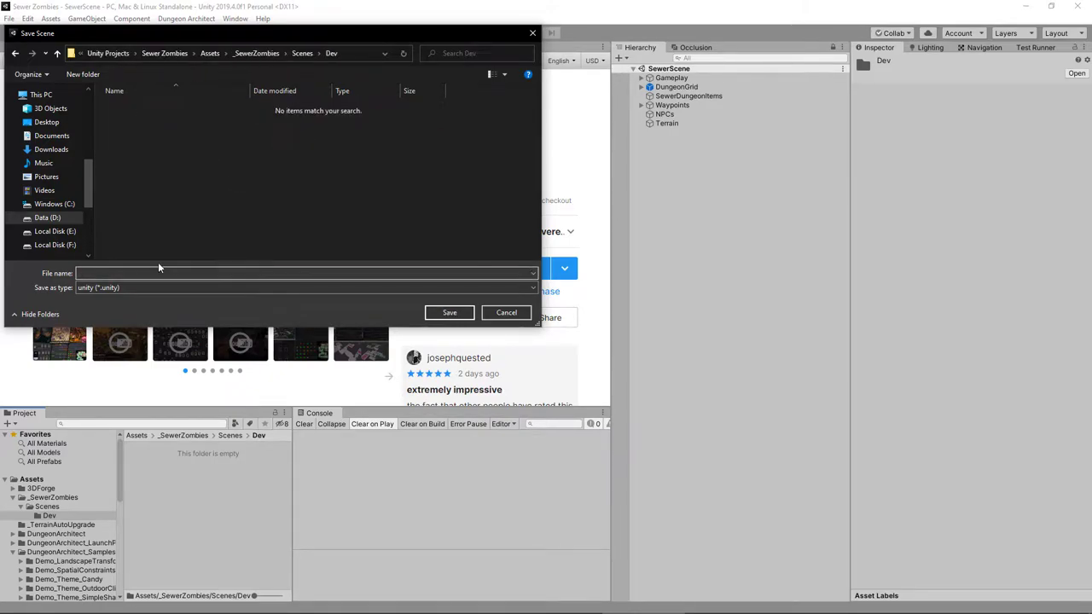
click(158, 272)
text(Simple Dungeon)
key(Return)
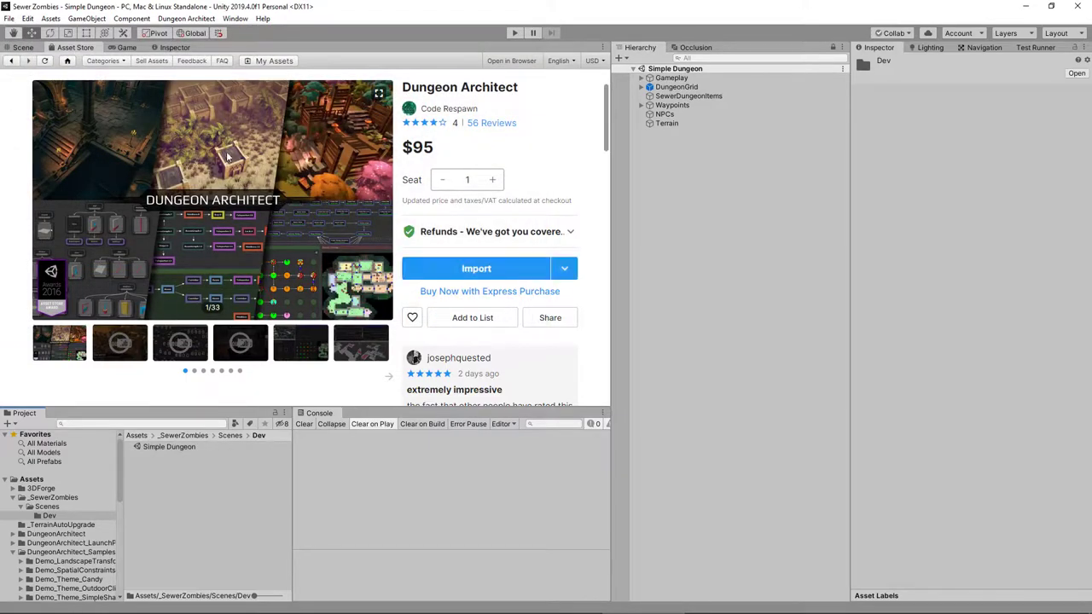
click(23, 48)
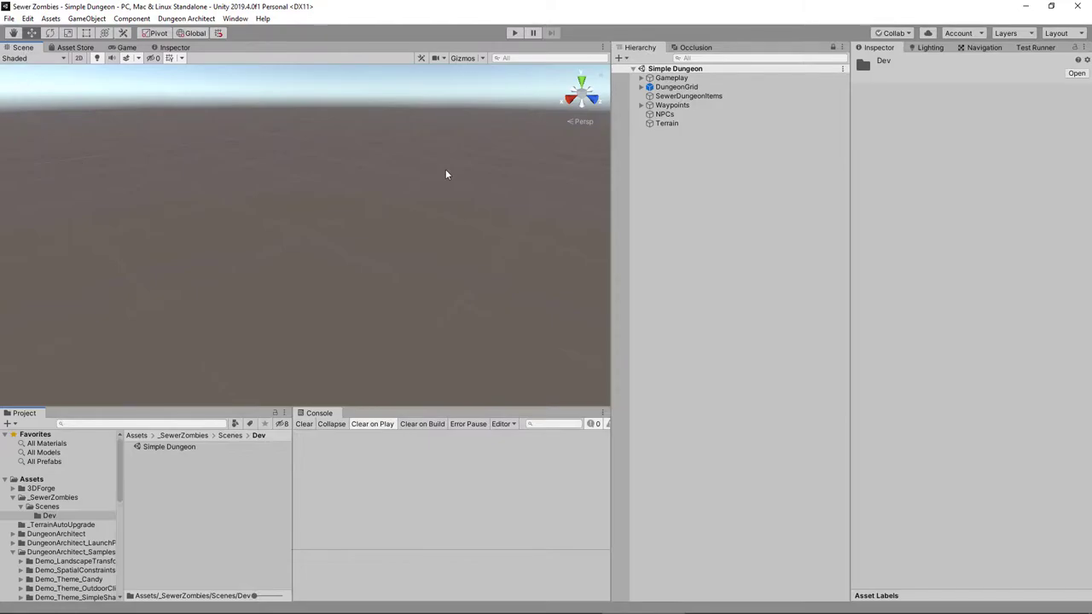
Step: Run Build Dungeon on DungeonGrid, then bring the Scene camera into a sewer corridor
click(678, 88)
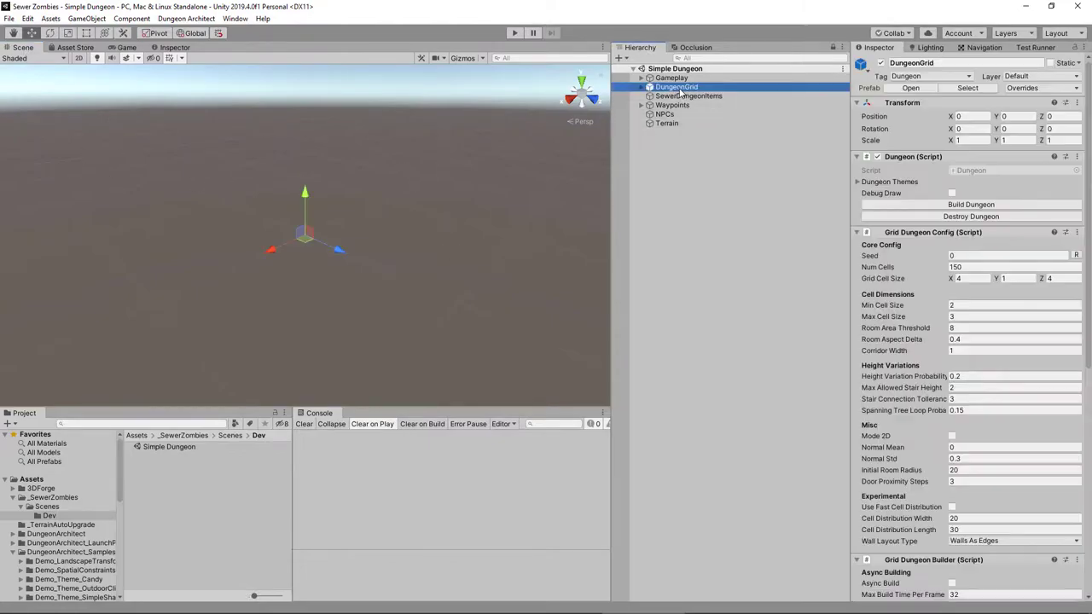
click(1000, 207)
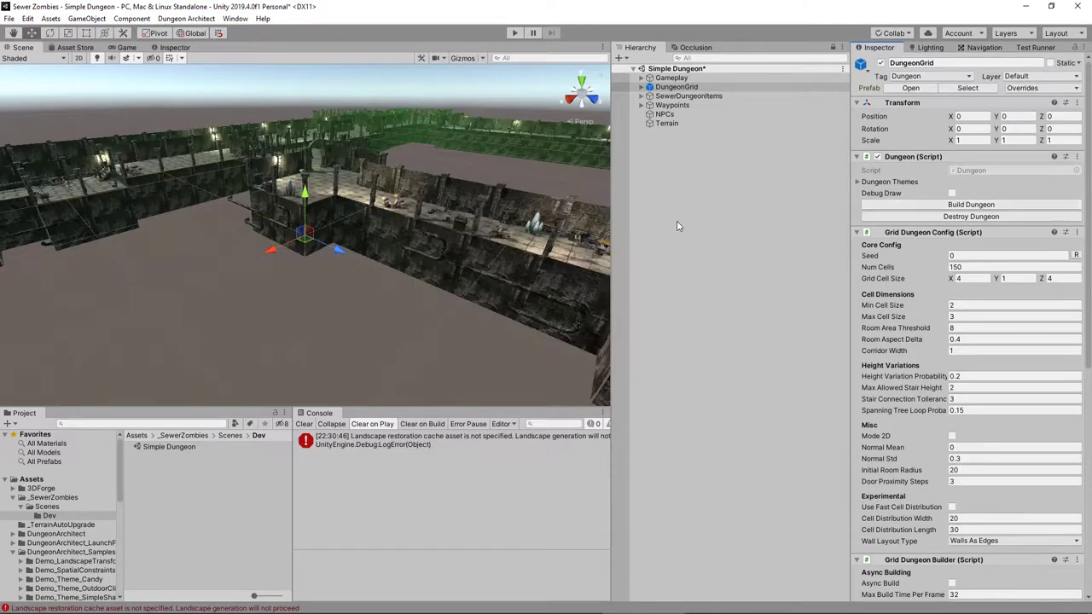
alt+drag(402, 251, 619, 205)
right_drag(620, 206, 867, 171)
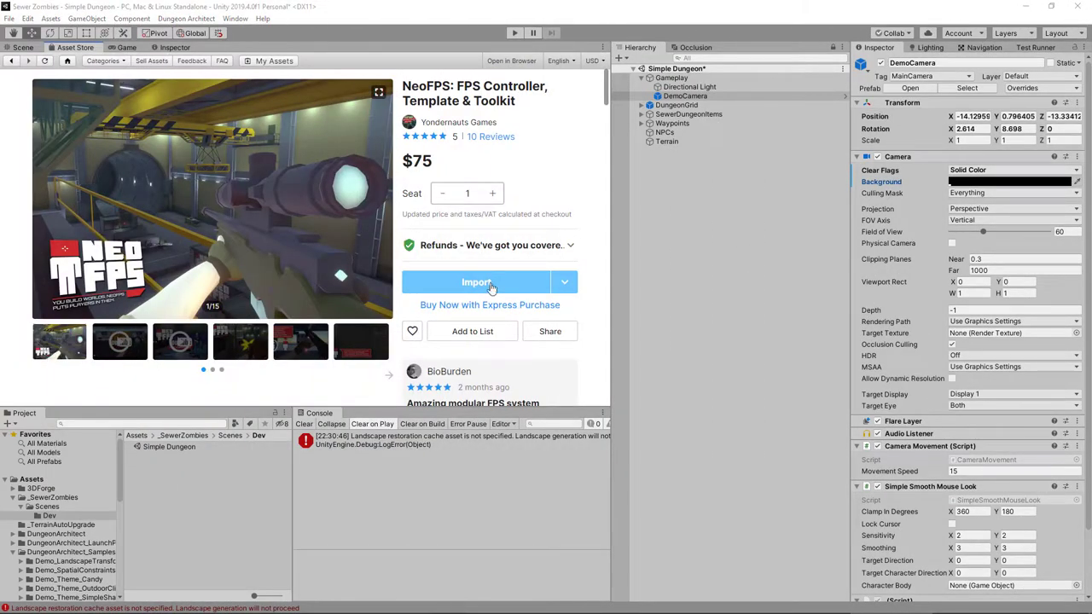
Step: Import the NeoFPS package and apply all of NeoFPS's required Unity project settings
click(492, 286)
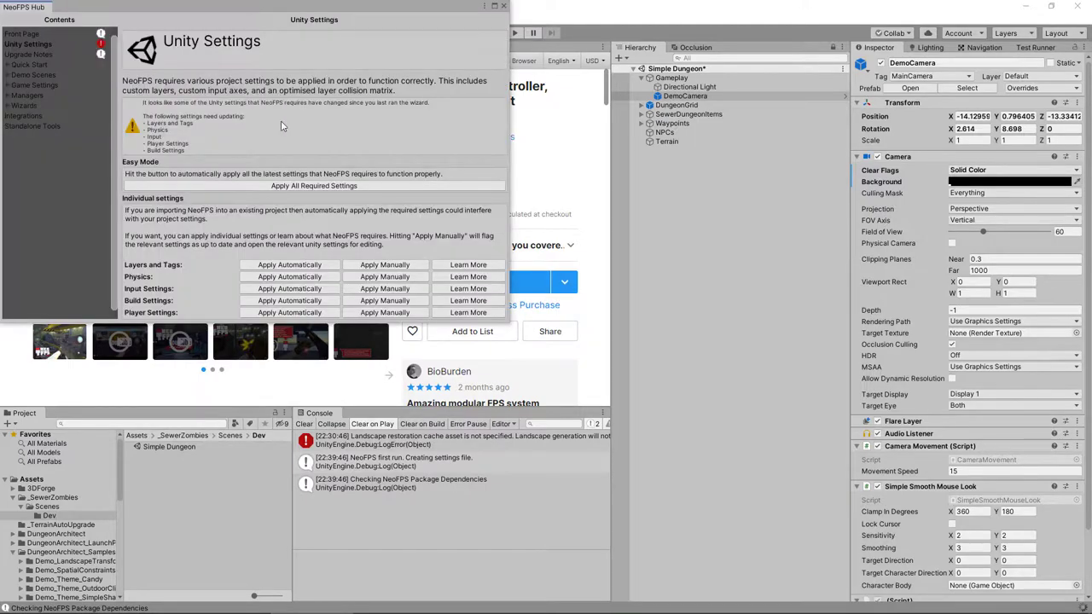
click(326, 187)
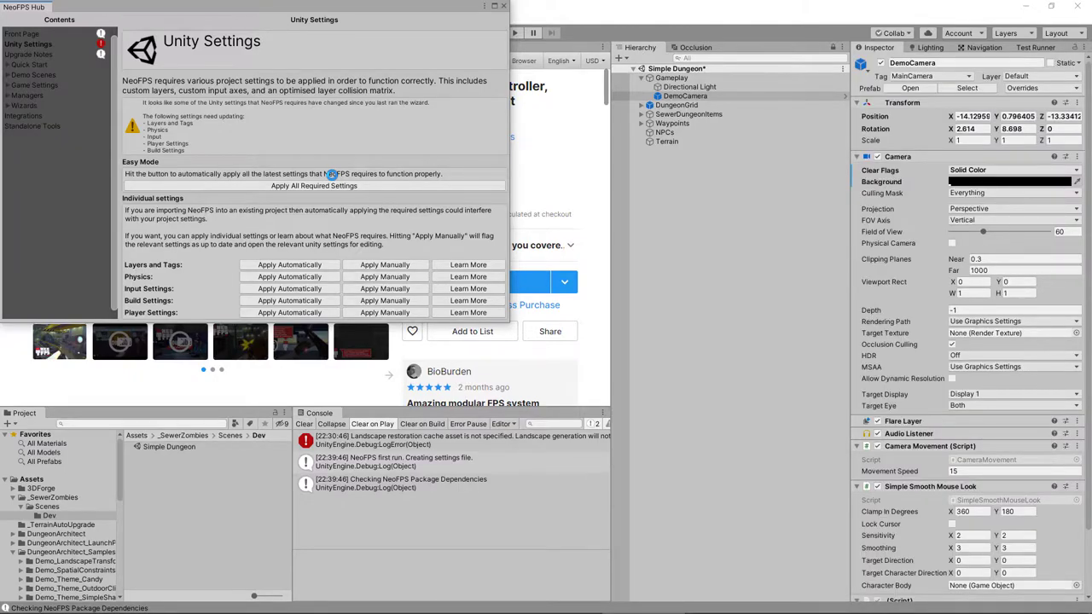
click(577, 335)
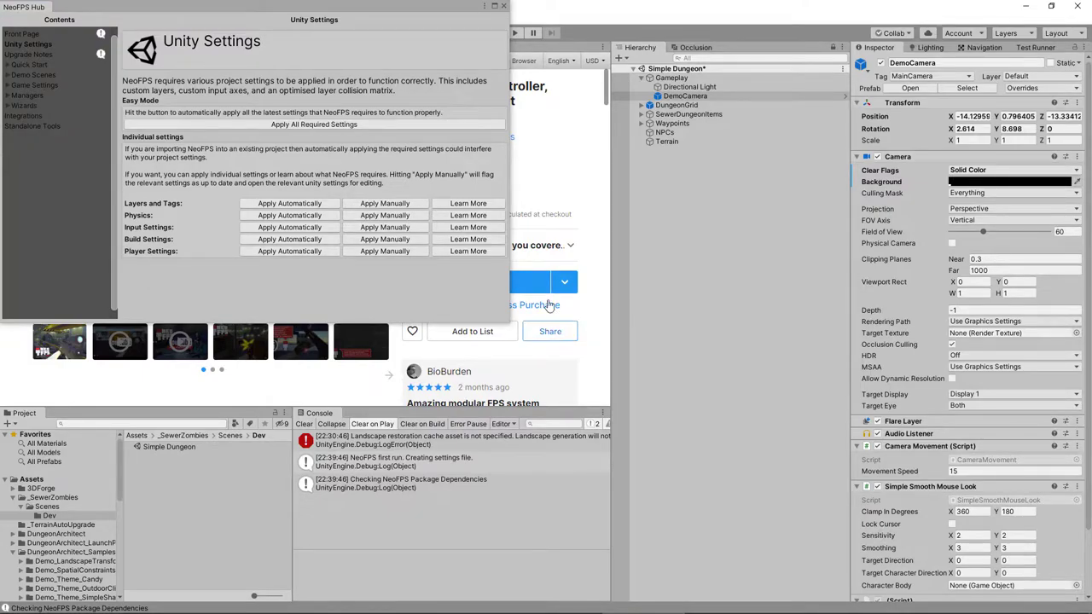
Step: Close the NeoFPS Hub and set the Medium graphics tier's rendering path to Deferred
click(504, 6)
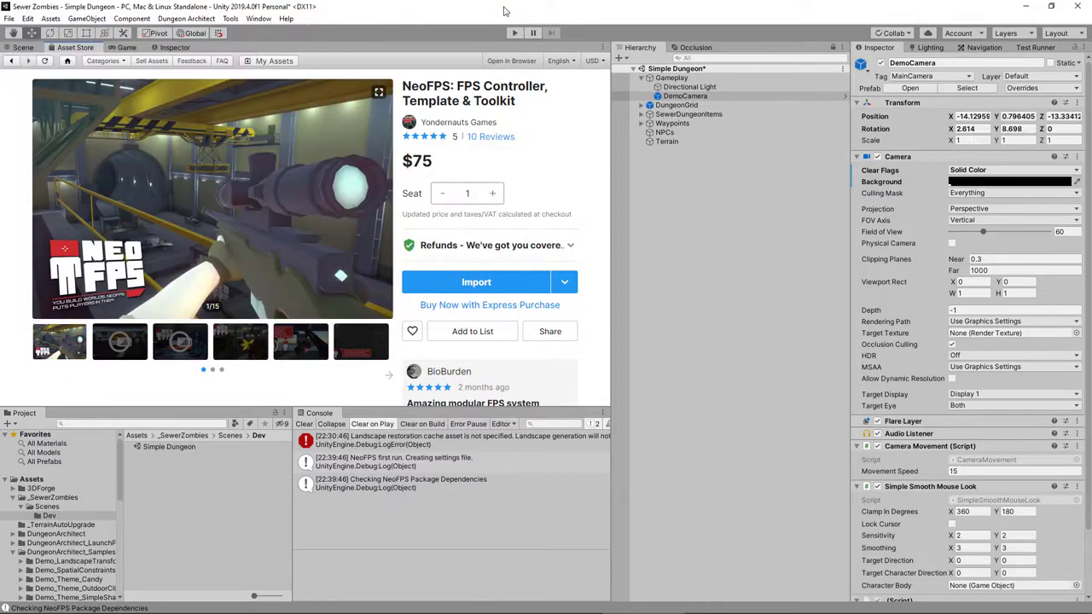
click(27, 18)
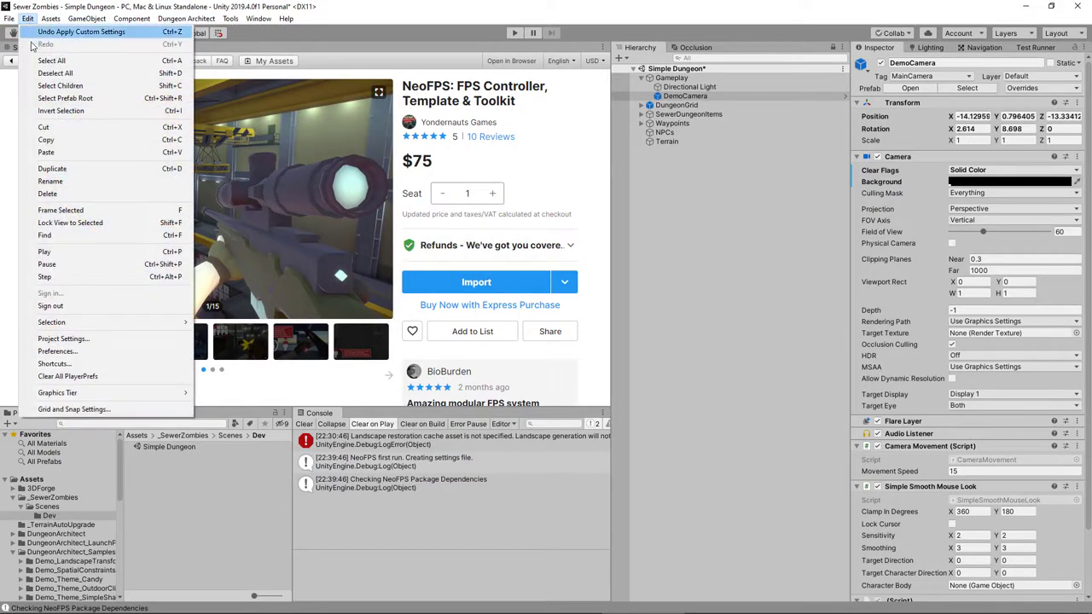
click(67, 341)
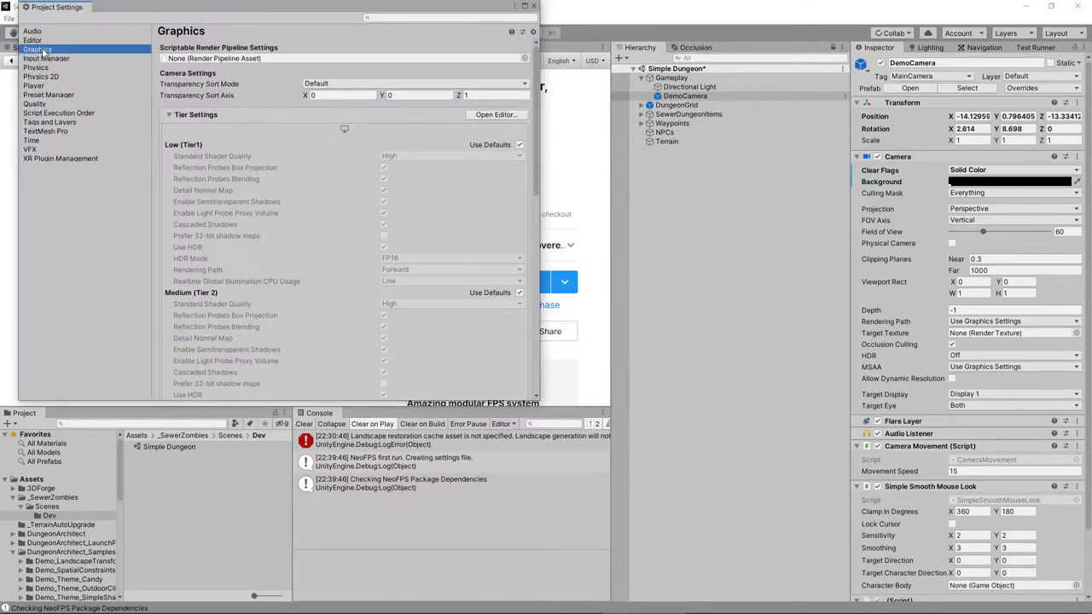
click(519, 293)
scroll(504, 333, down, 2)
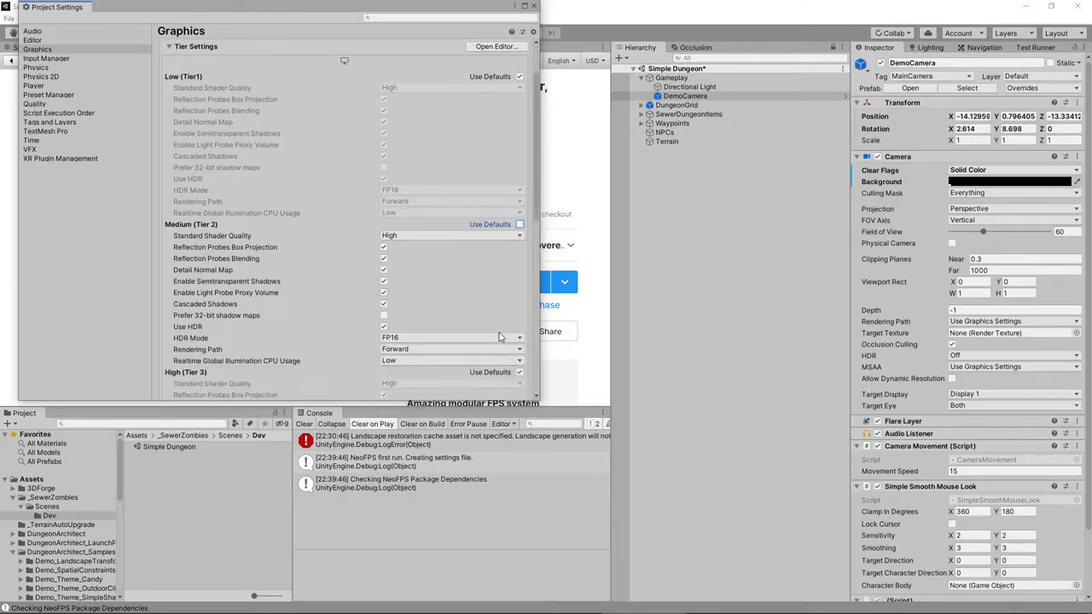
click(436, 350)
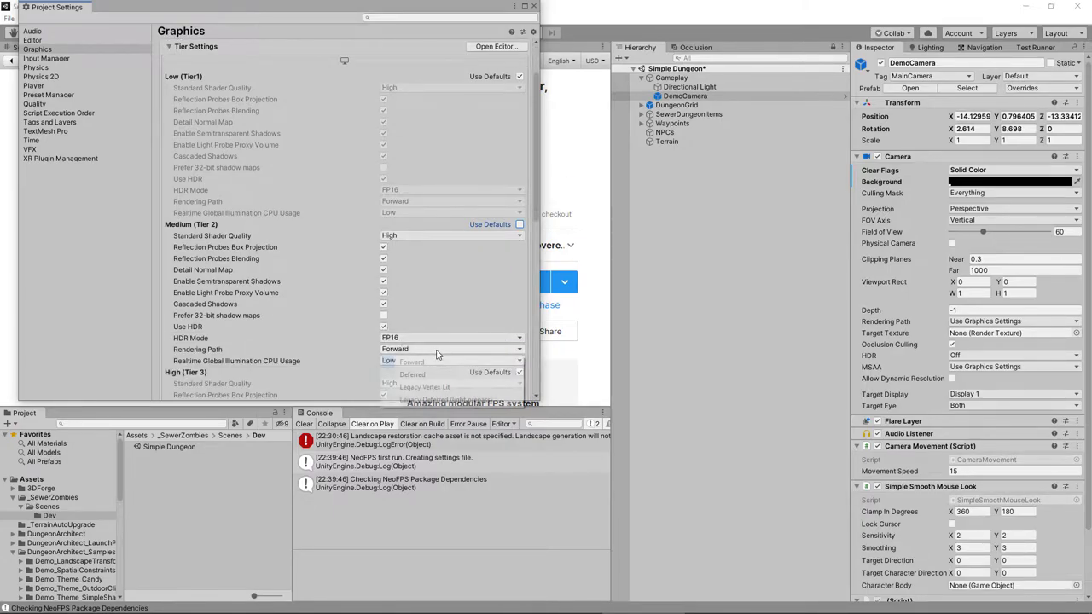
click(427, 375)
Step: Set the High graphics tier's rendering path to Deferred and close Project Settings
scroll(444, 348, down, 2)
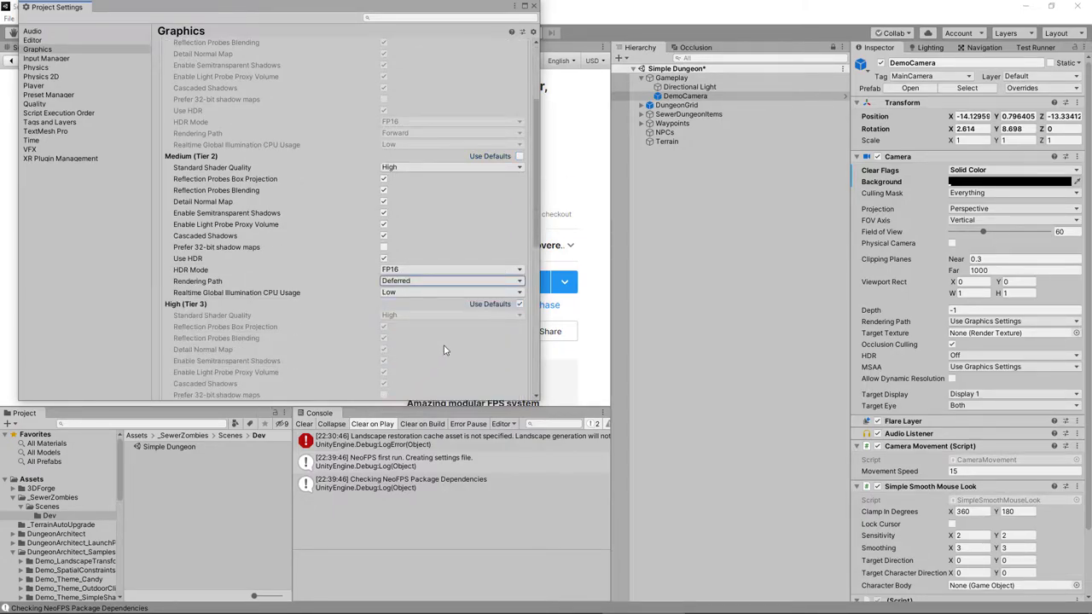
click(520, 306)
scroll(517, 309, down, 3)
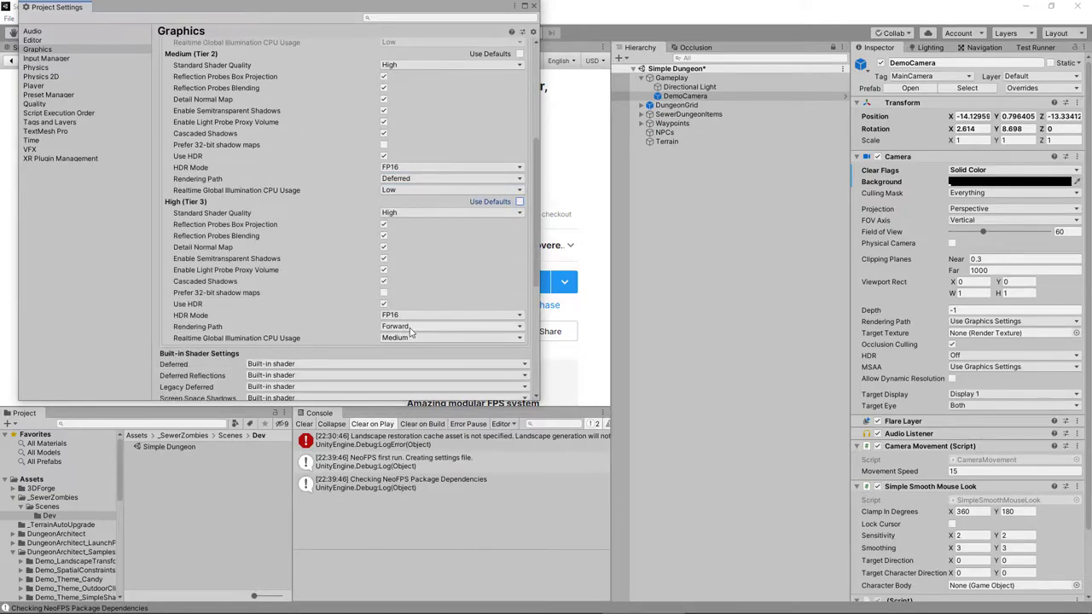
click(416, 327)
click(413, 351)
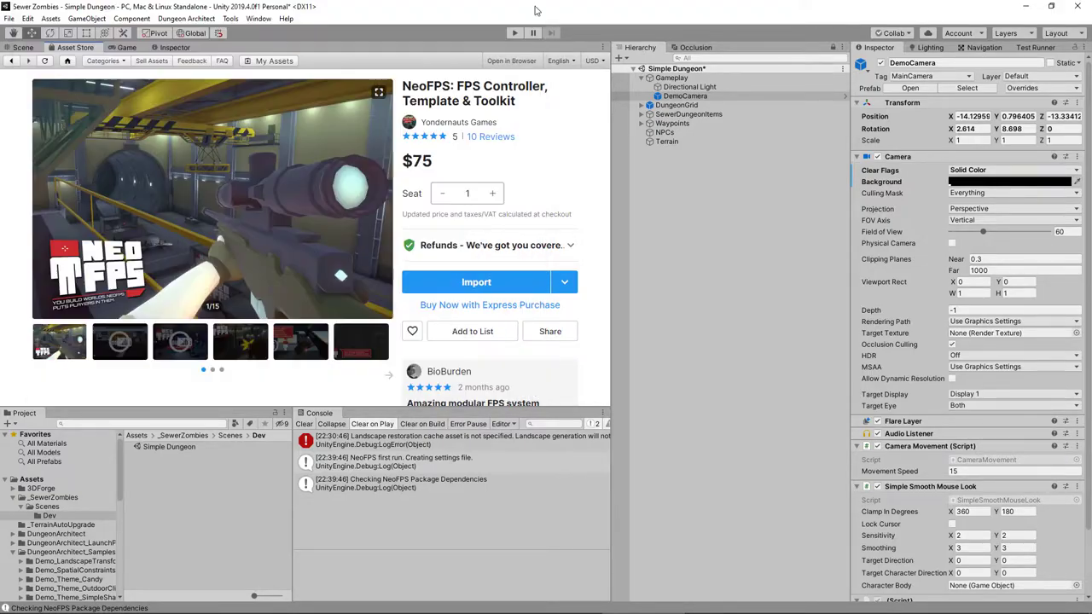
click(534, 7)
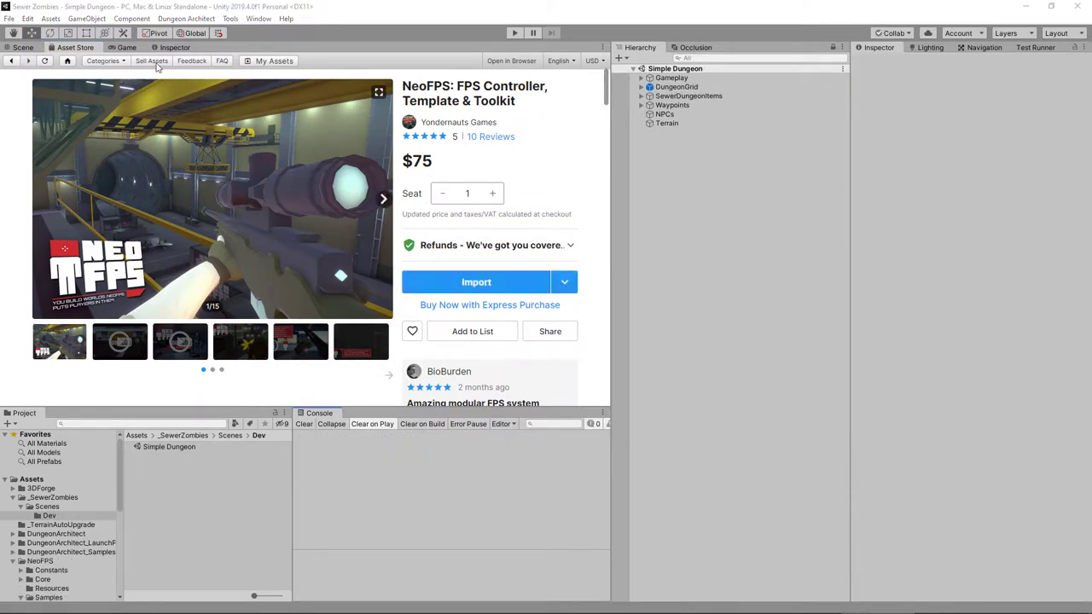
Step: Open the NeoFPS Hub and browse its Quick Start guides
click(230, 18)
mouse_move(250, 34)
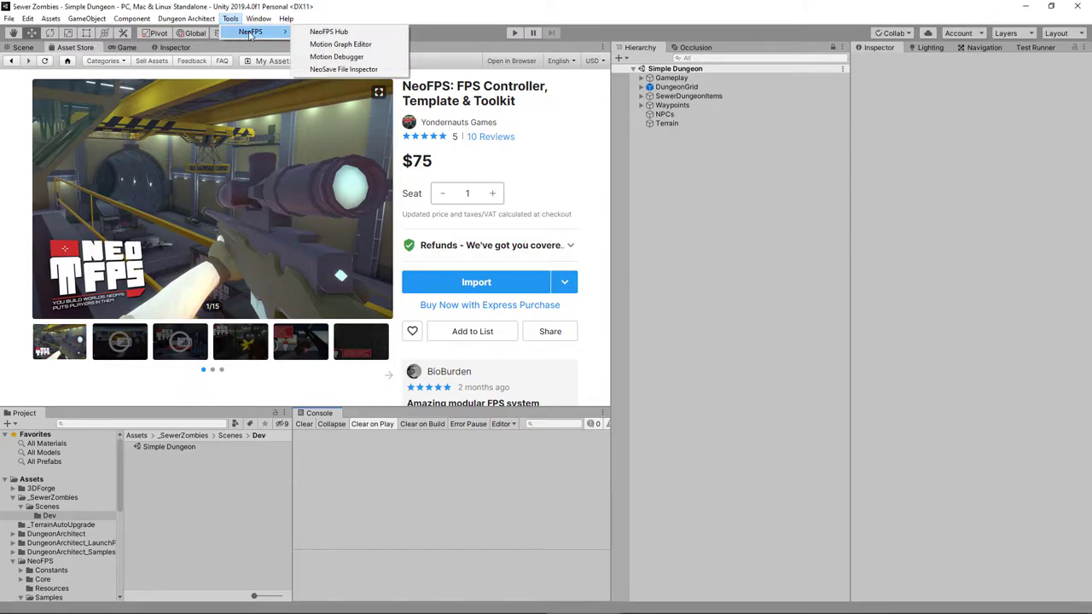
click(346, 31)
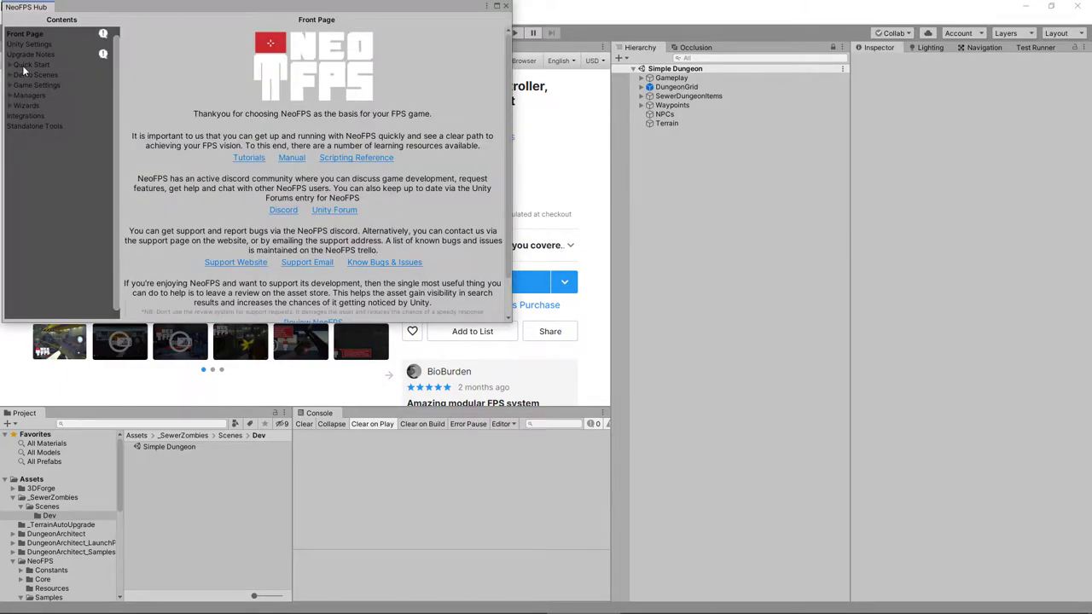
click(22, 65)
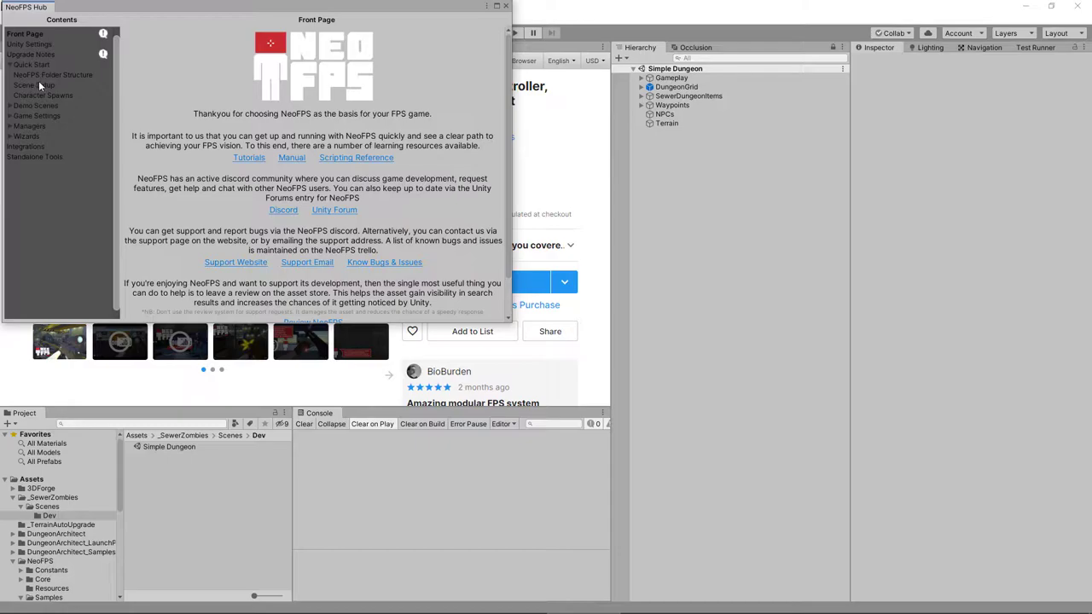
click(37, 75)
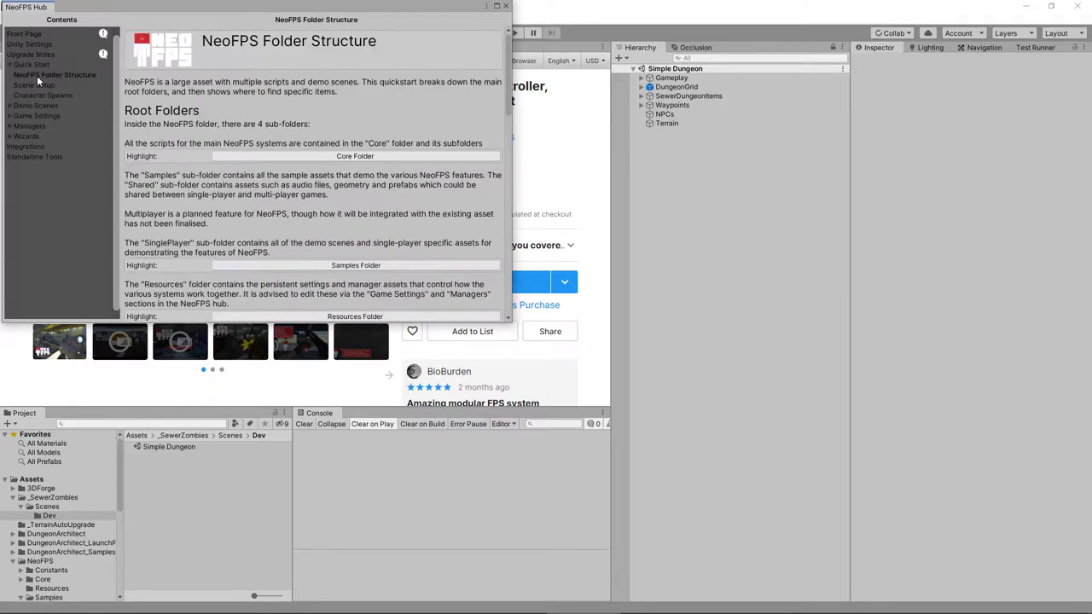
scroll(271, 144, down, 5)
scroll(272, 144, down, 3)
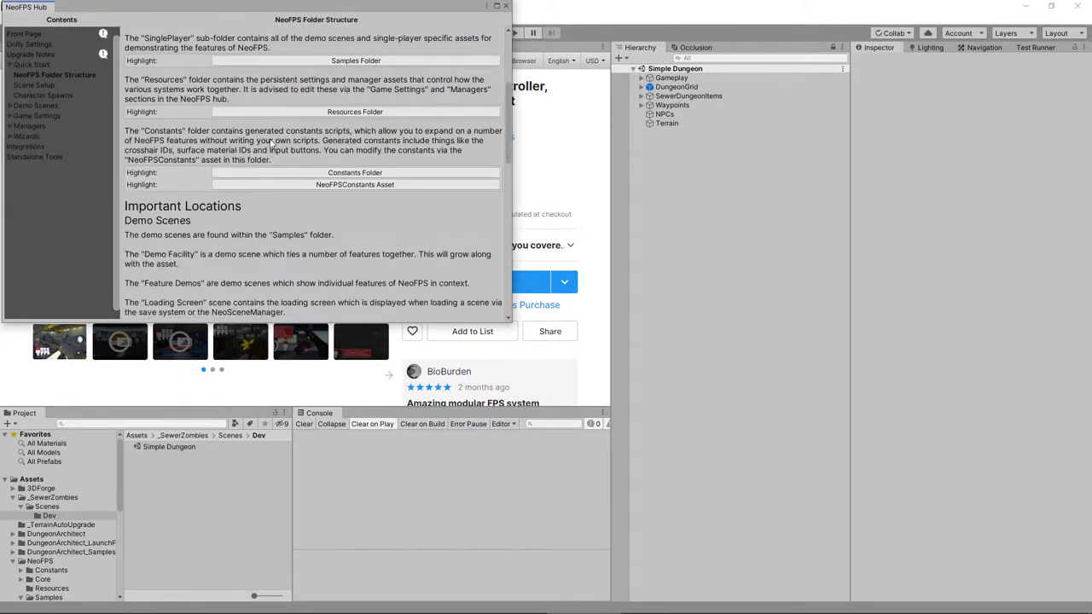
scroll(348, 193, down, 5)
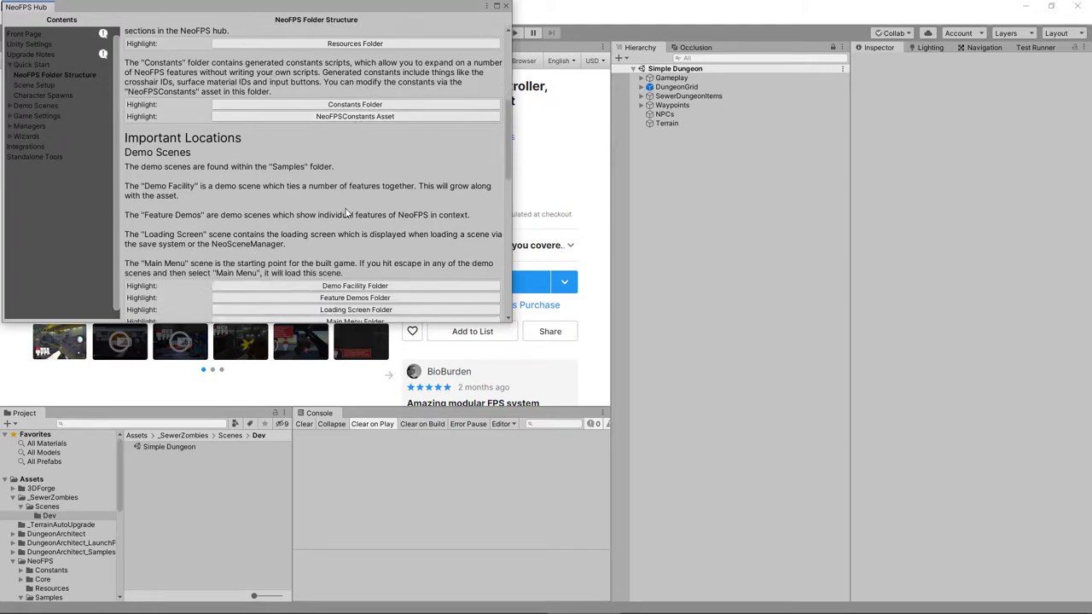
Step: From the Scene Setup guide, load FeatureDemo_Template additively into the Hierarchy, then close the Hub
click(34, 85)
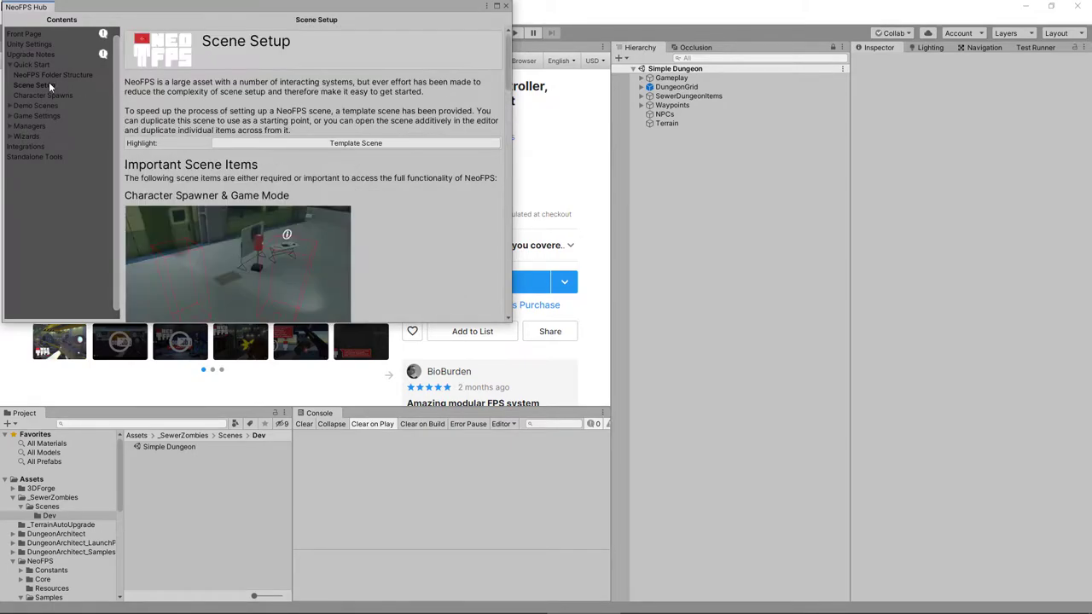
click(362, 145)
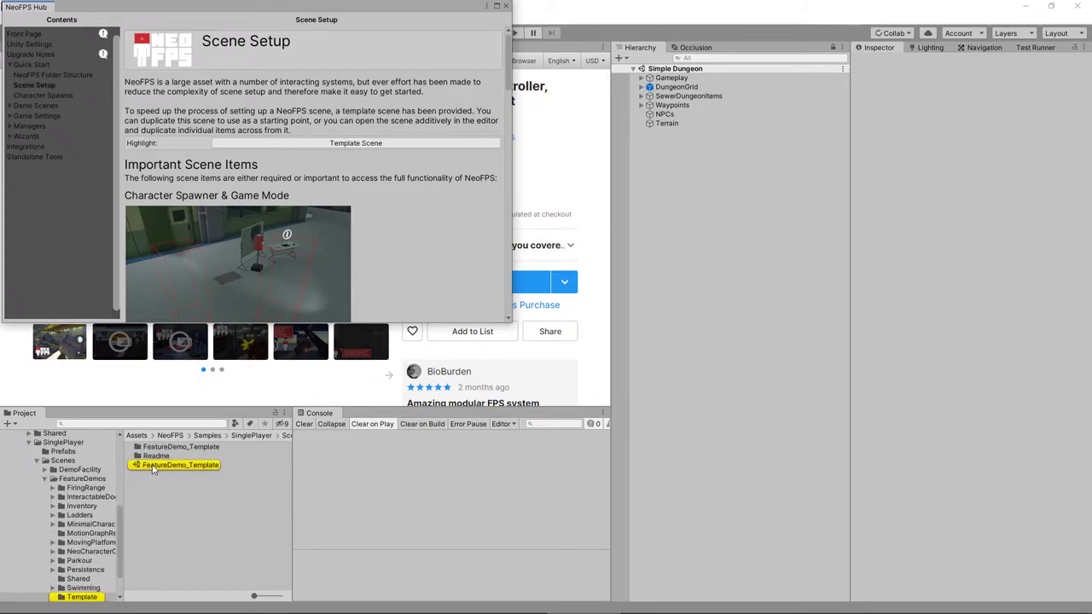
drag(154, 469, 688, 339)
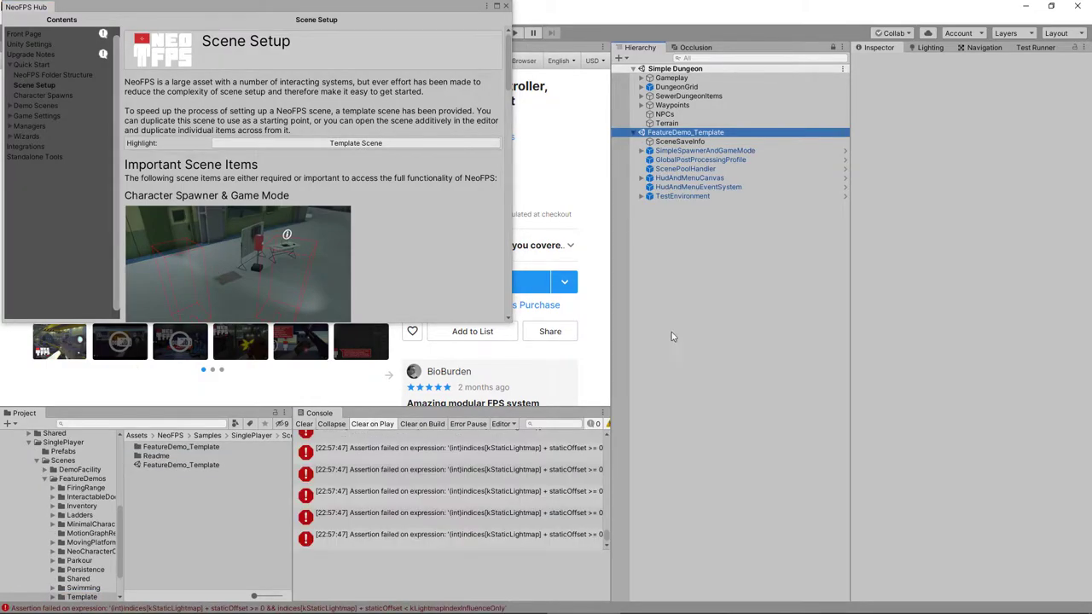
click(507, 7)
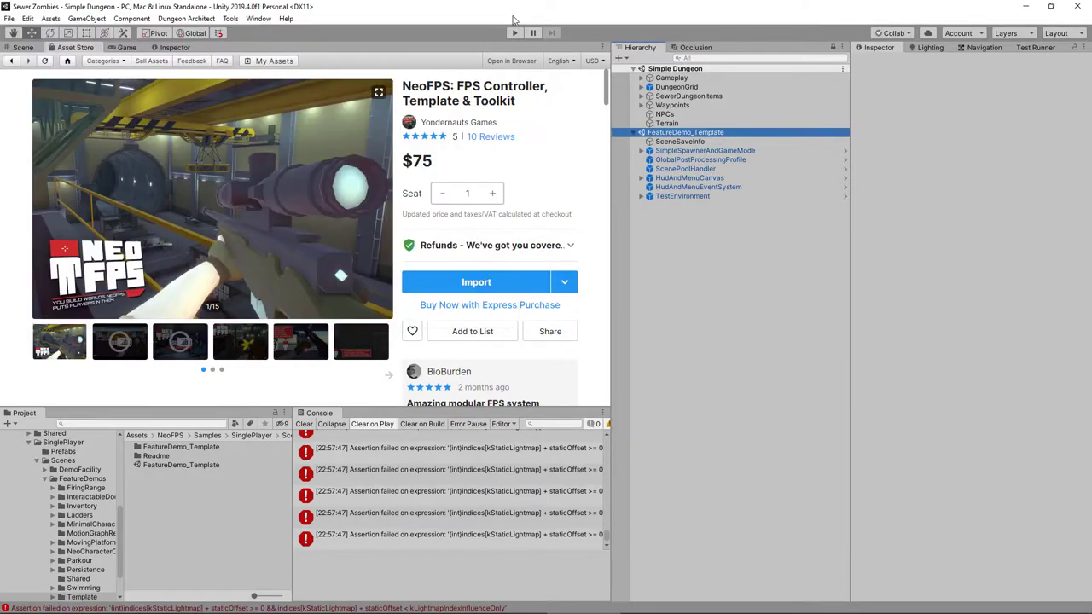
Step: Create an empty object named NeoFPS in the Simple Dungeon scene
click(689, 142)
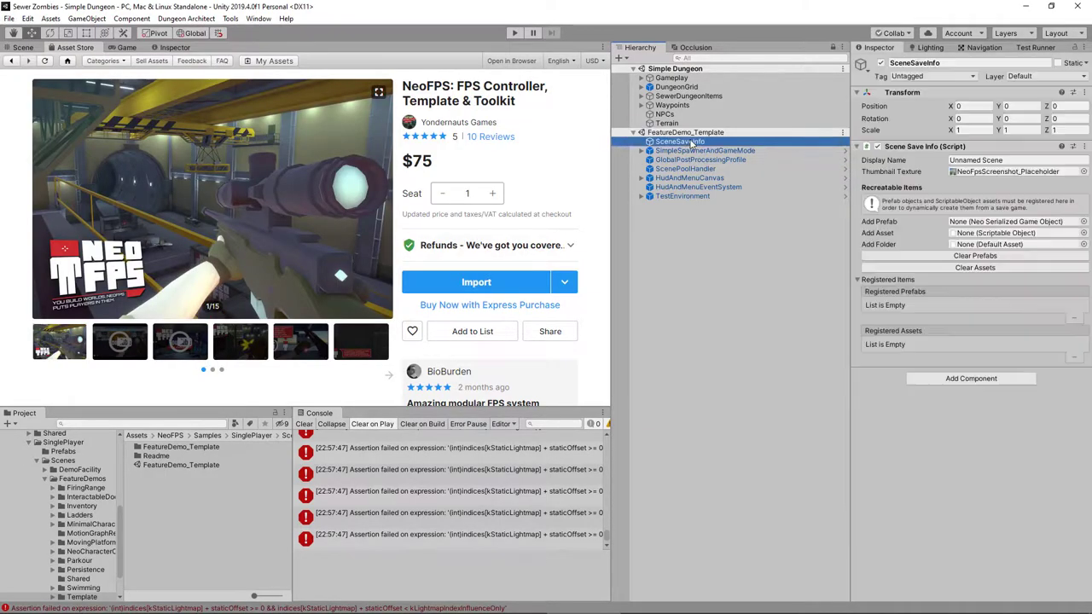
click(674, 70)
right_click(675, 72)
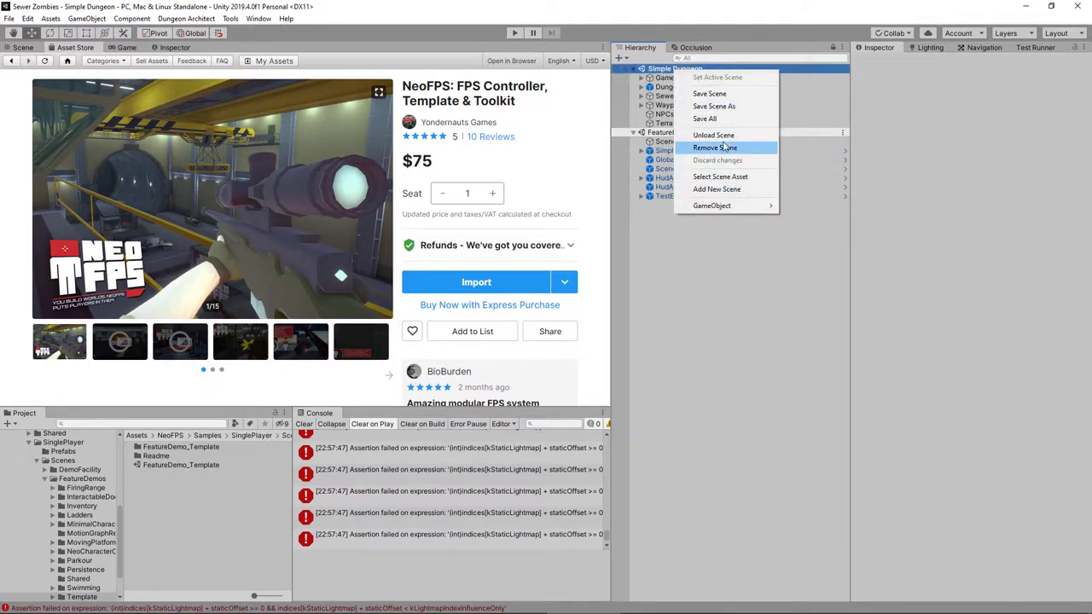
mouse_move(713, 205)
click(820, 206)
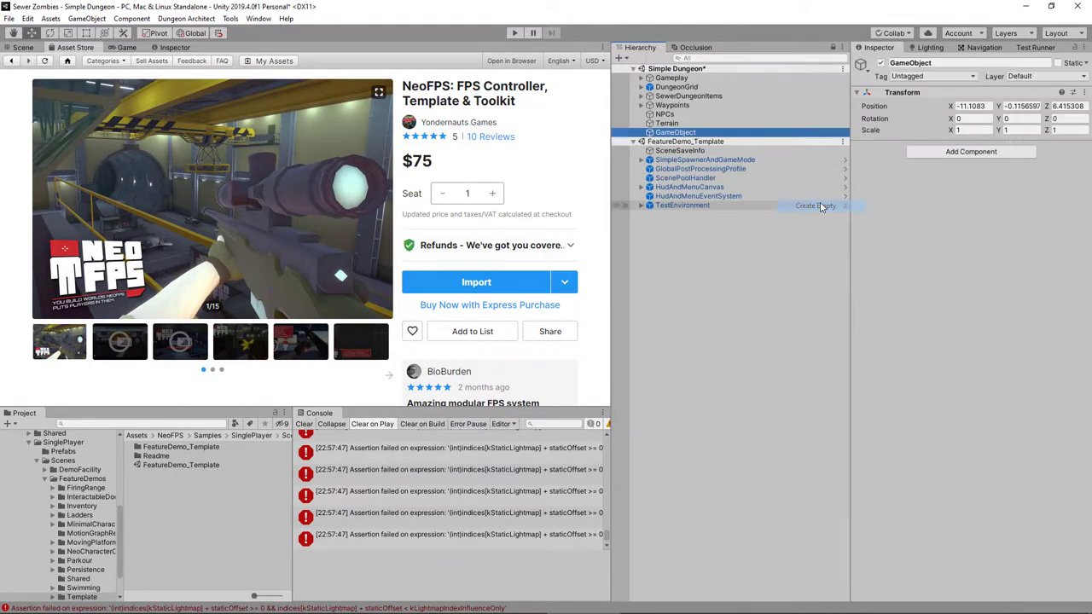
click(918, 64)
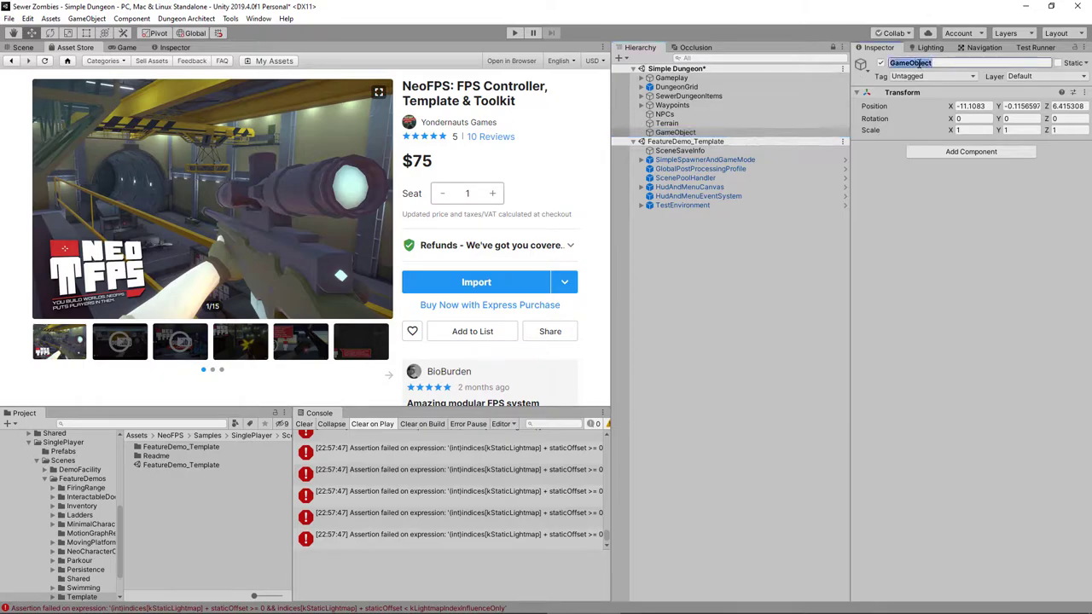
text(NeoFPS)
key(Return)
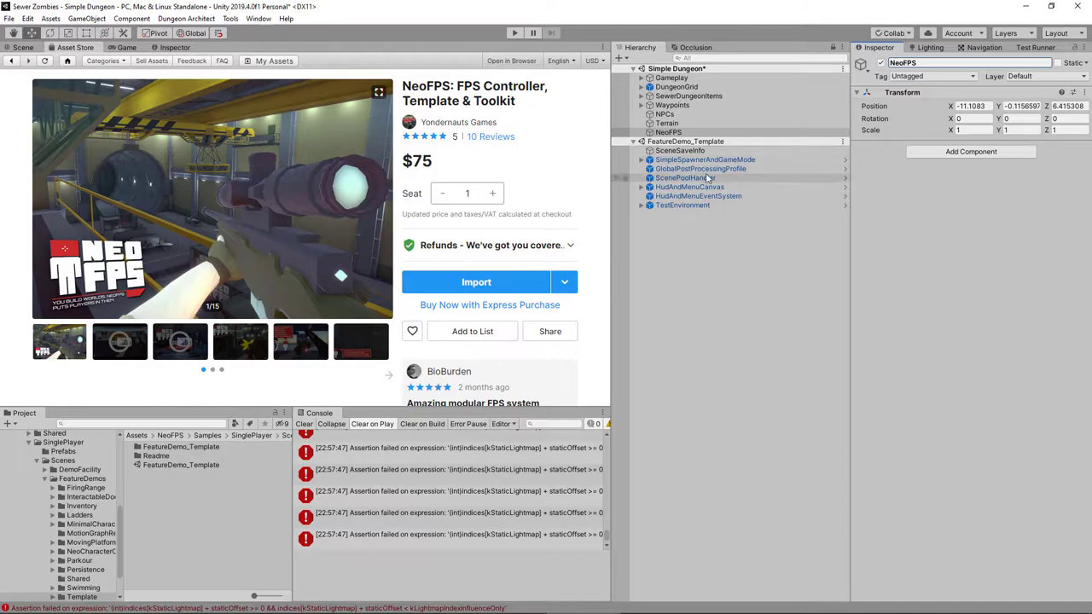
Step: Move SceneSaveInfo through TestEnvironment under NeoFPS and unload FeatureDemo_Template without saving
click(680, 150)
shift+click(676, 206)
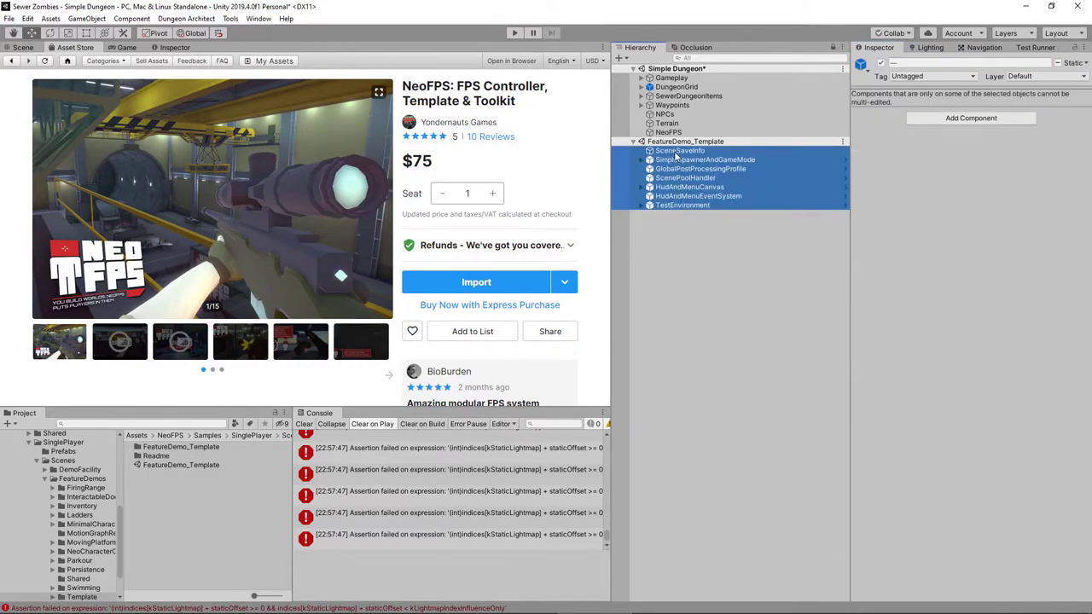
drag(677, 159, 674, 135)
right_click(683, 205)
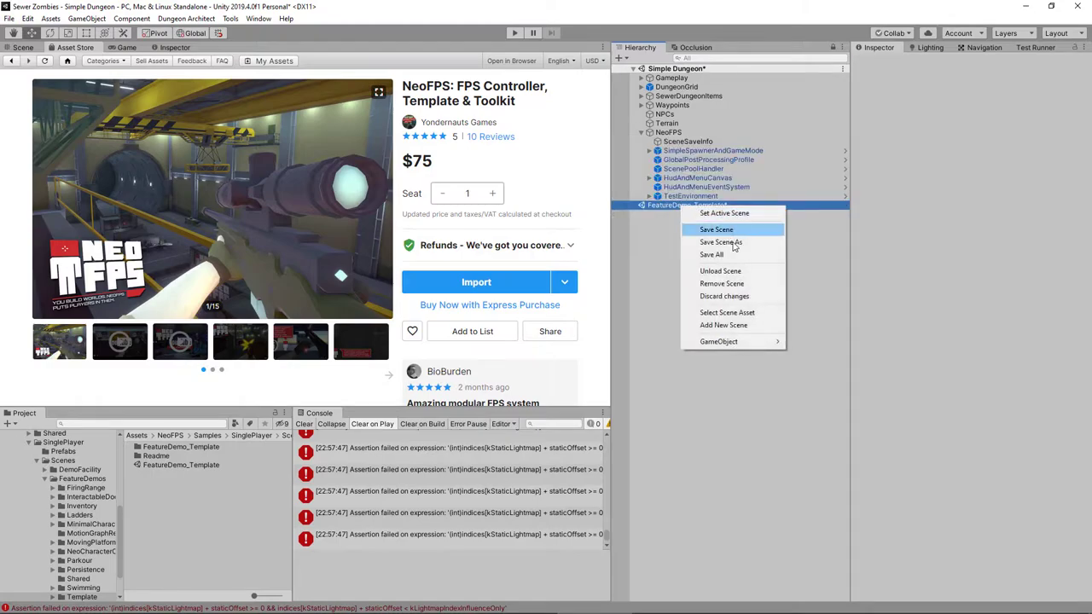
click(725, 271)
click(642, 337)
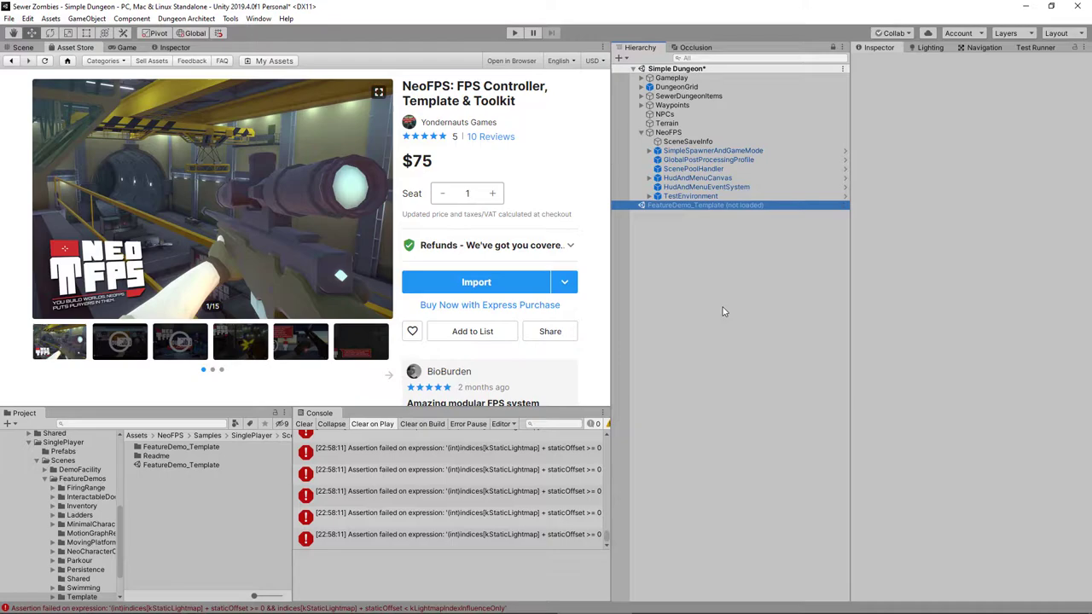
click(445, 452)
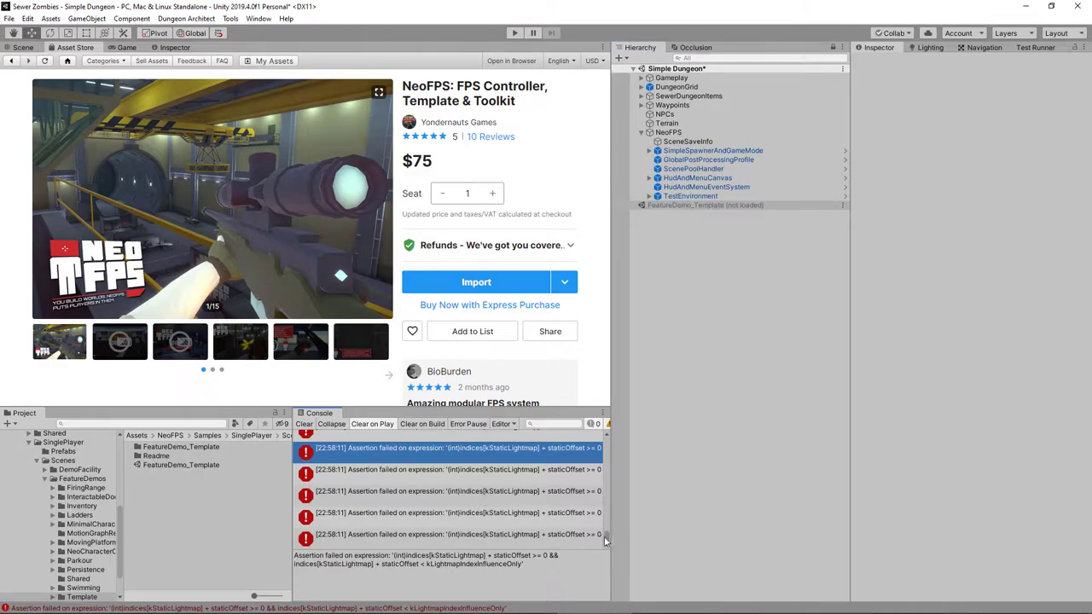
drag(607, 538, 614, 429)
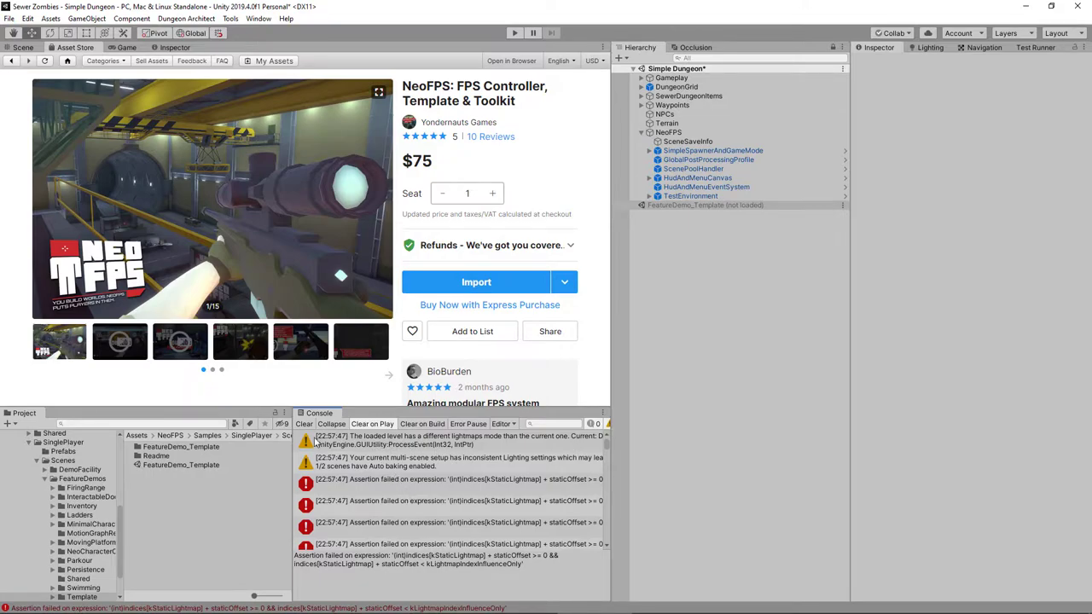
Step: Clear the console errors and frame TestEnvironment in the 3D Scene view
click(303, 424)
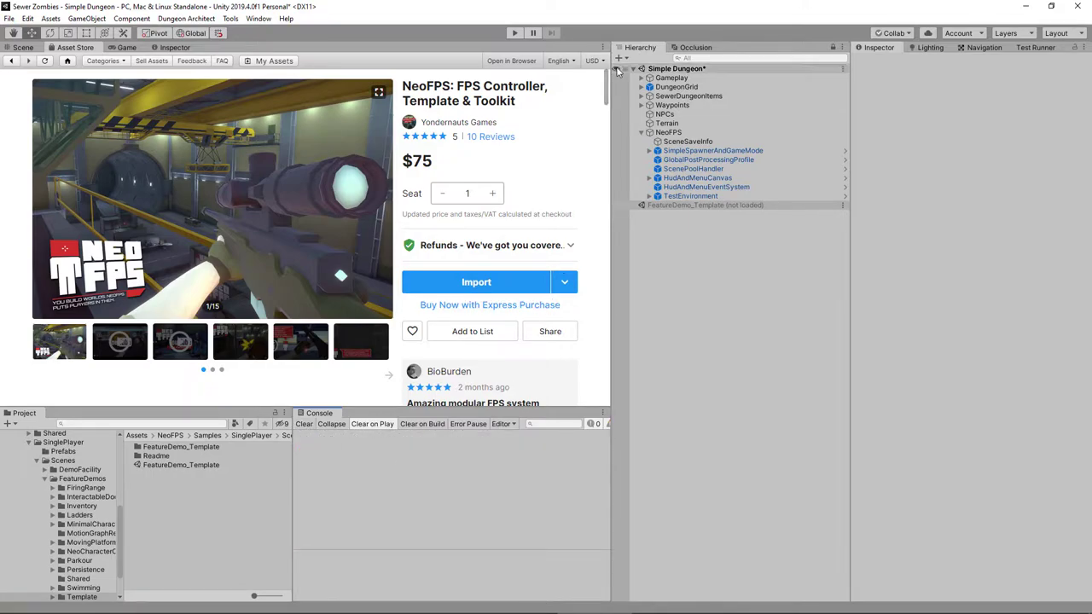
click(22, 48)
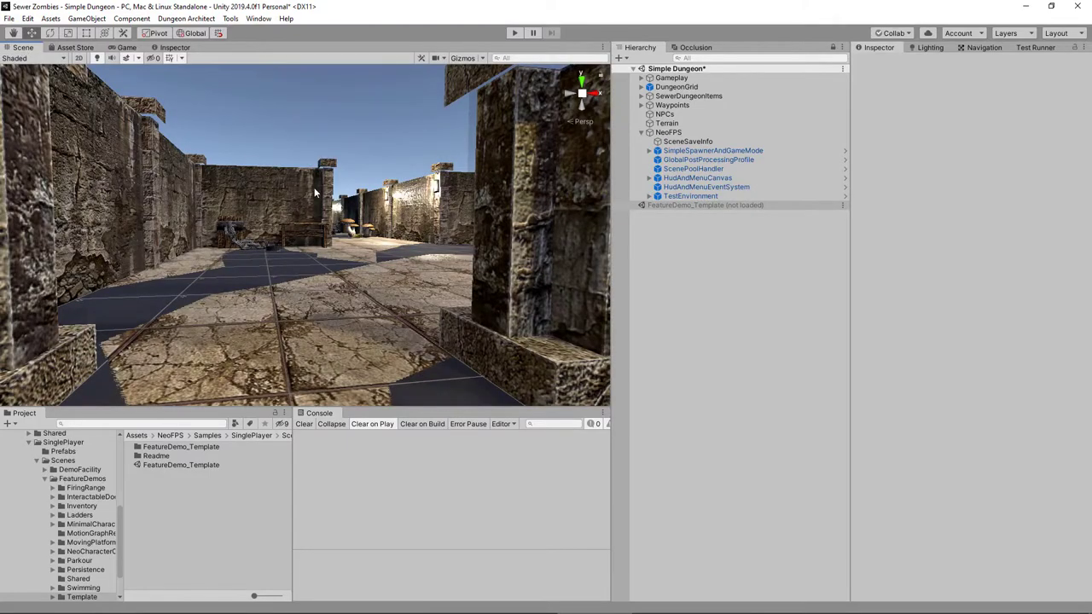
double_click(690, 196)
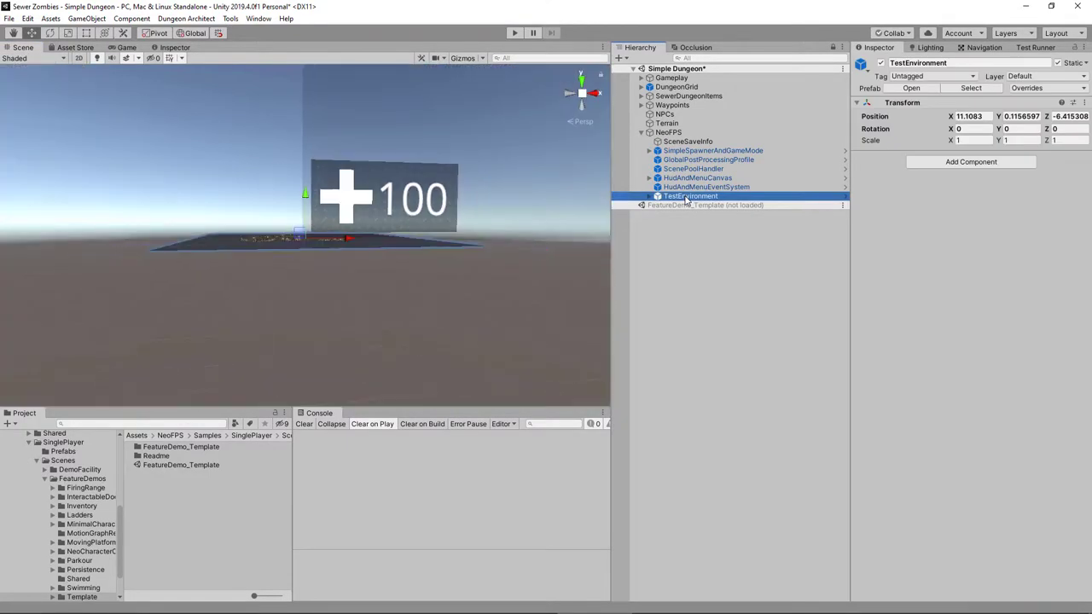
right_drag(382, 264, 376, 356)
key(w)
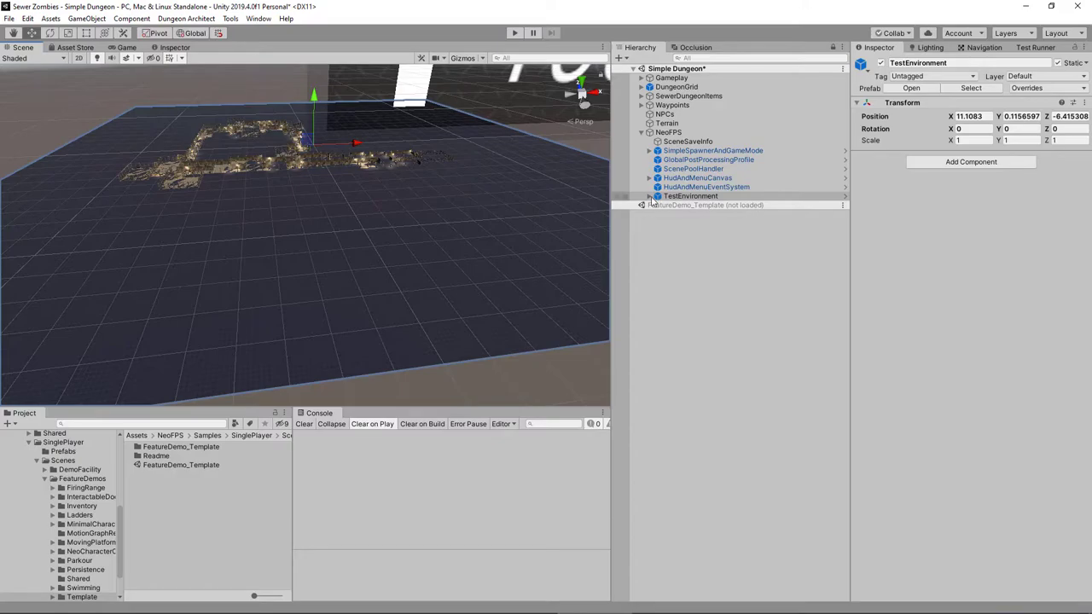
Step: Inspect TestEnvironment's Physics, GroundPlane and Directional light children, then delete TestEnvironment
click(650, 196)
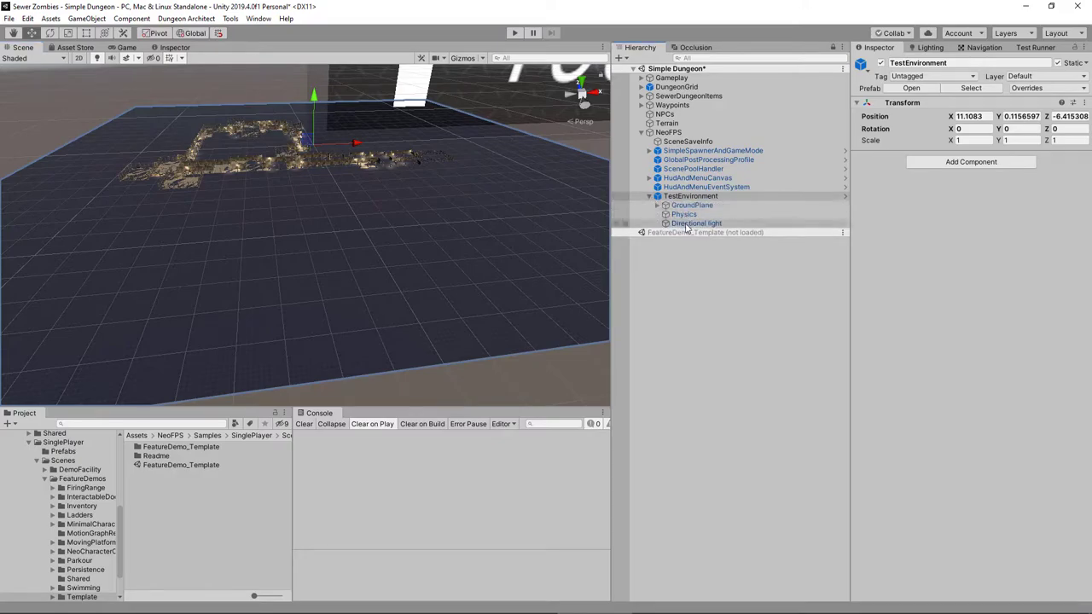
click(684, 215)
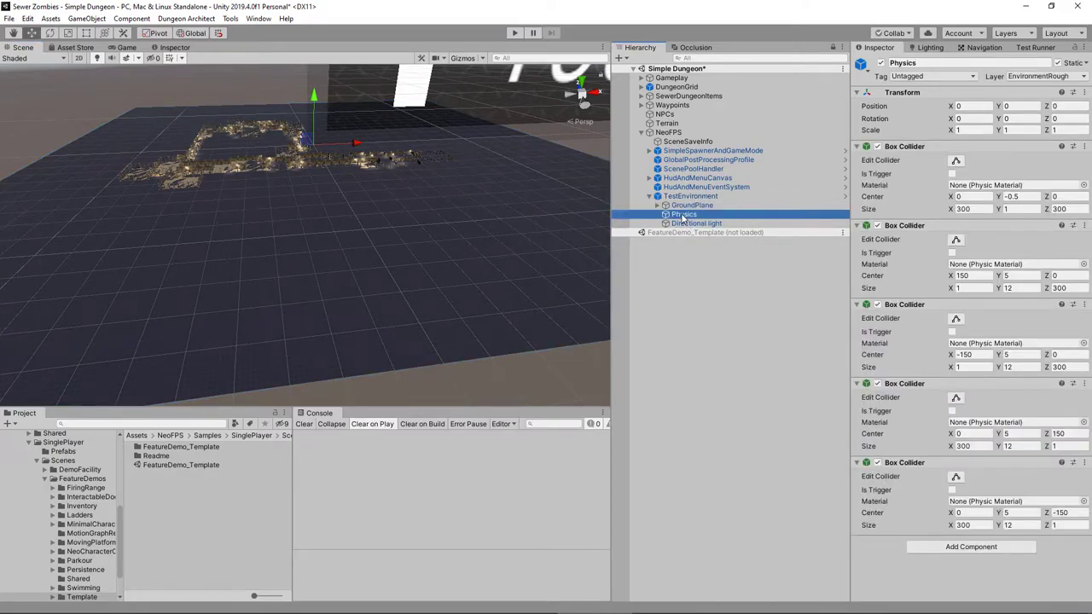
click(658, 205)
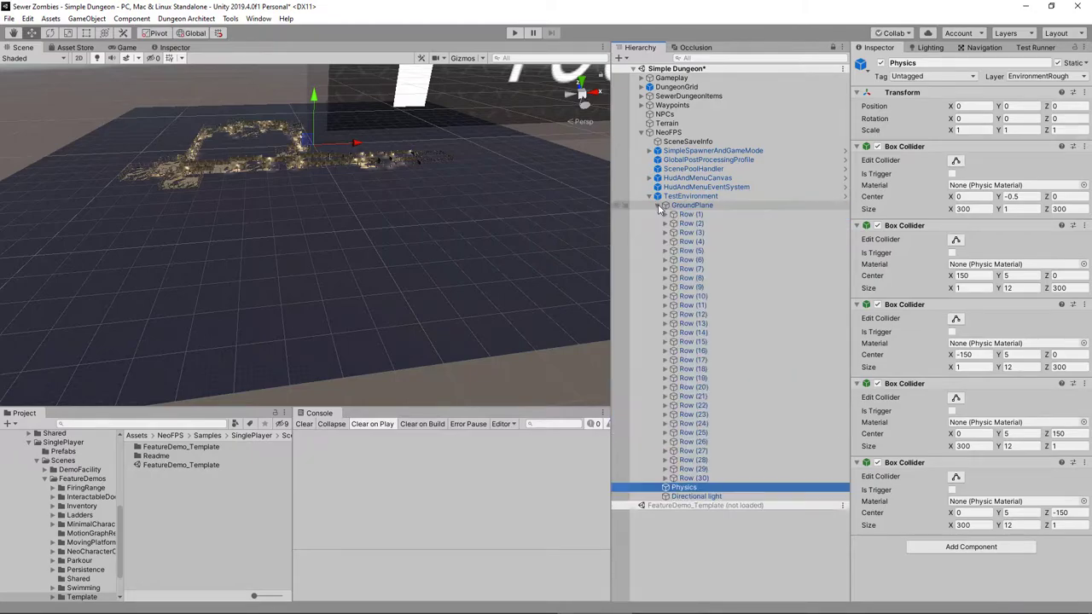
click(658, 206)
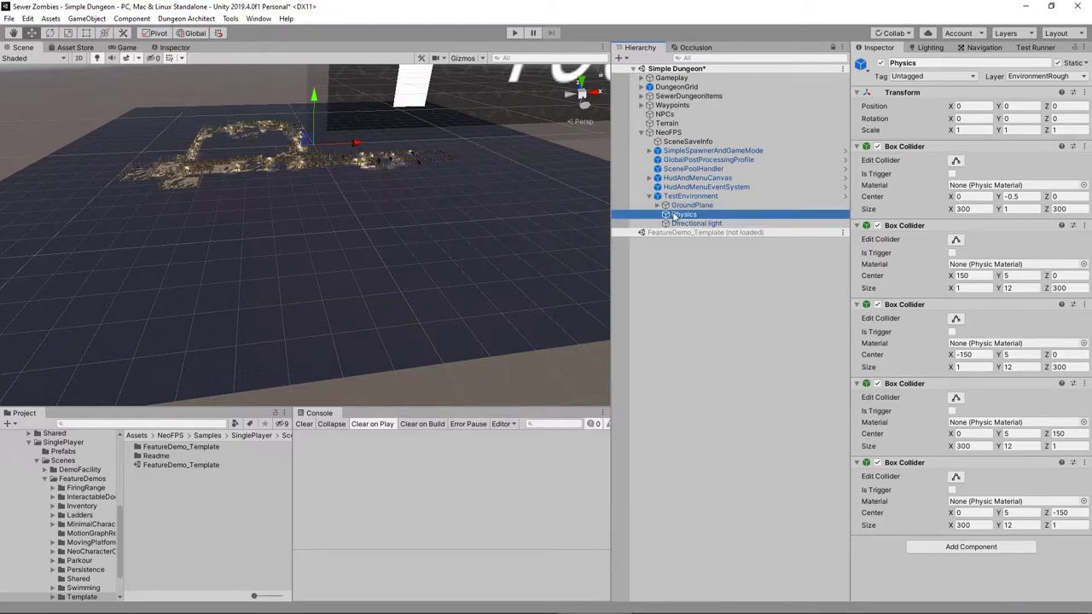
double_click(681, 215)
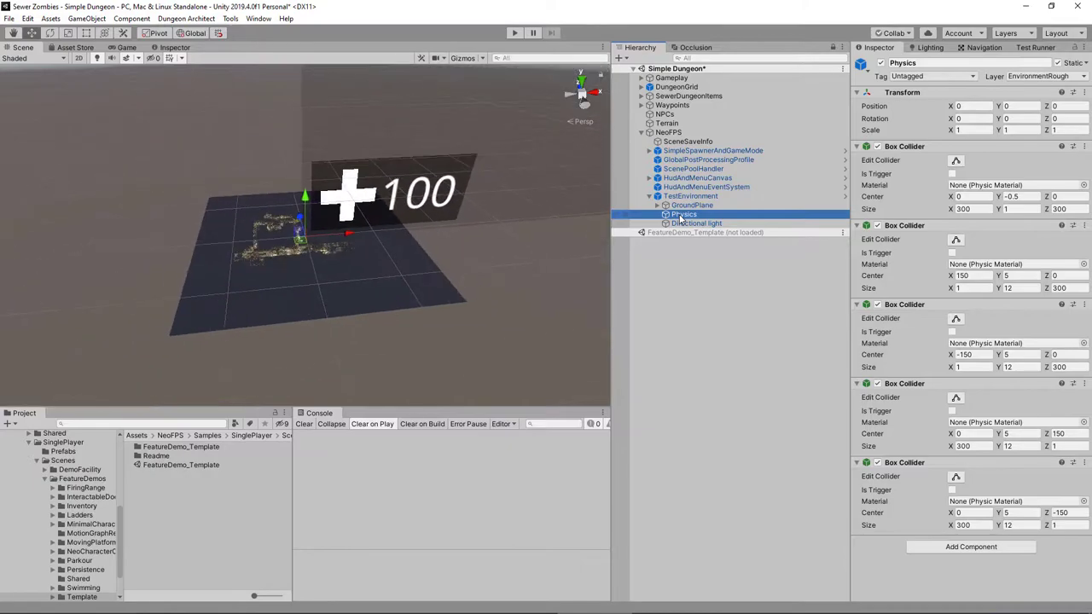
click(683, 224)
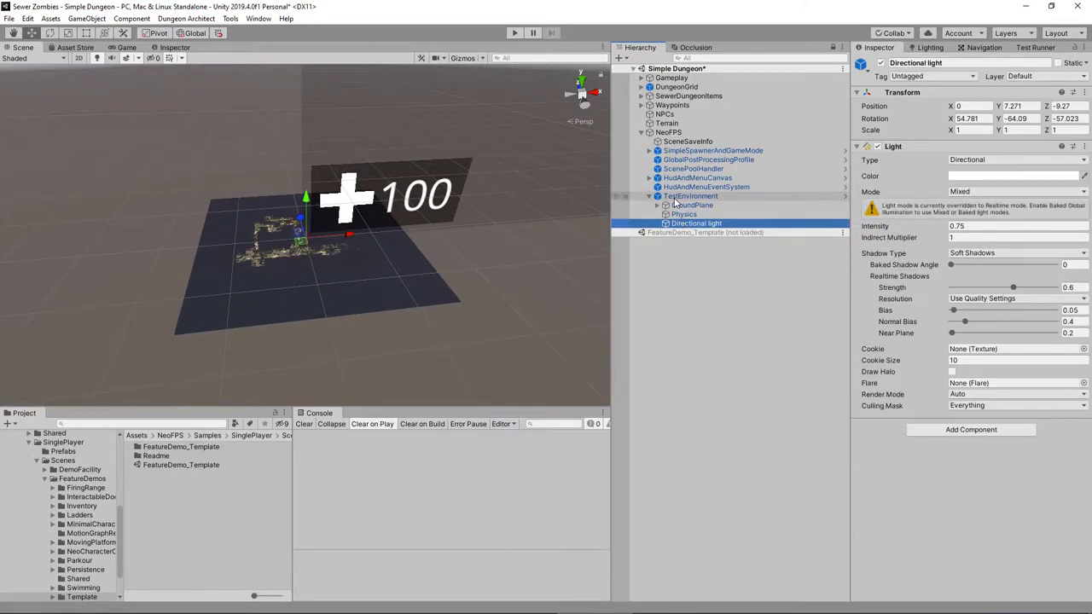
click(674, 197)
key(Delete)
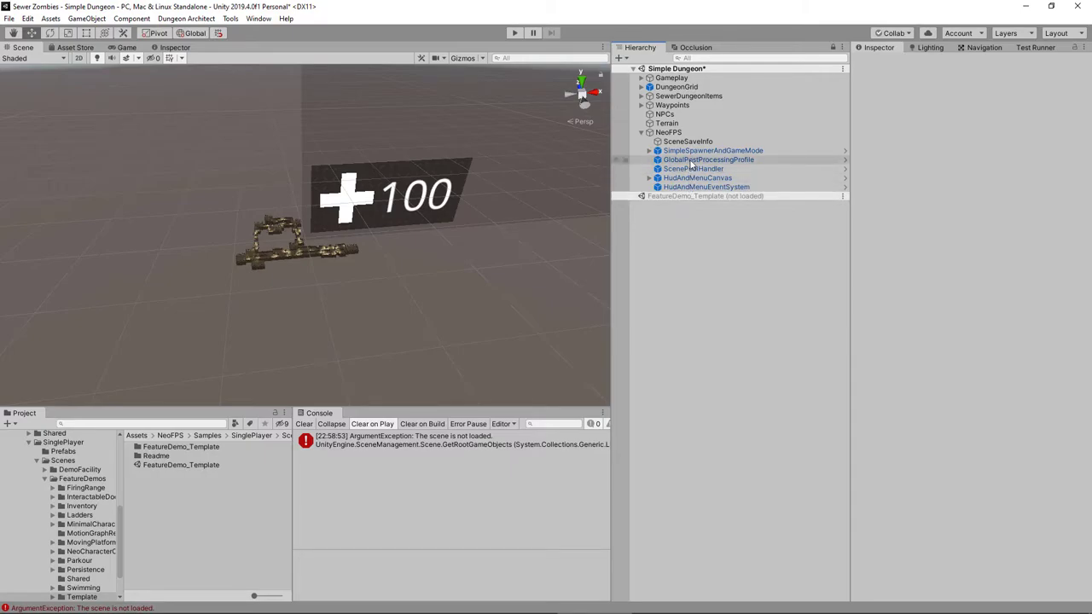
click(692, 161)
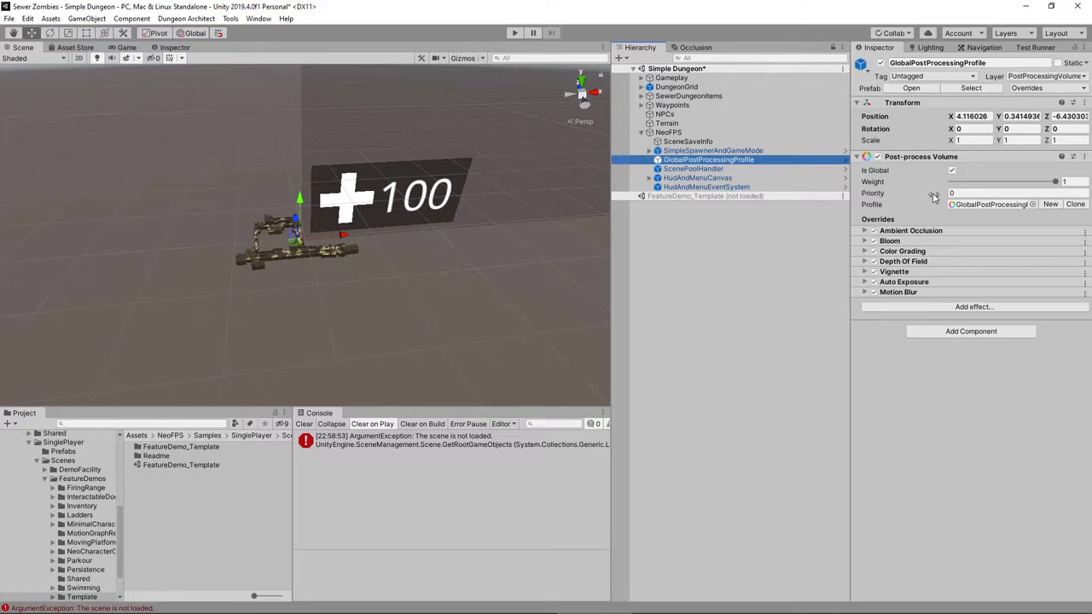
click(684, 152)
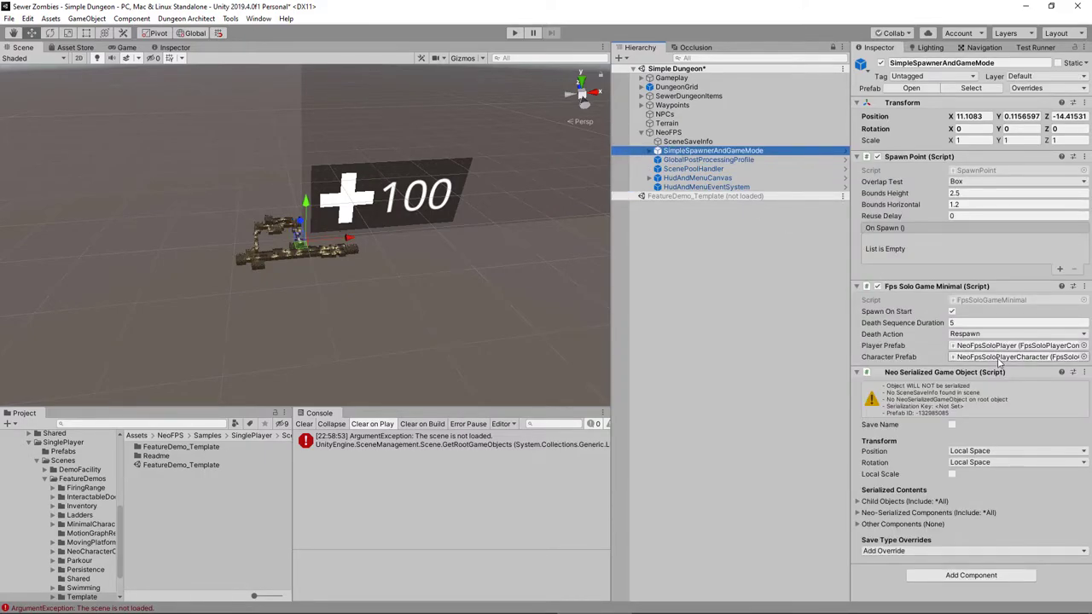
click(674, 142)
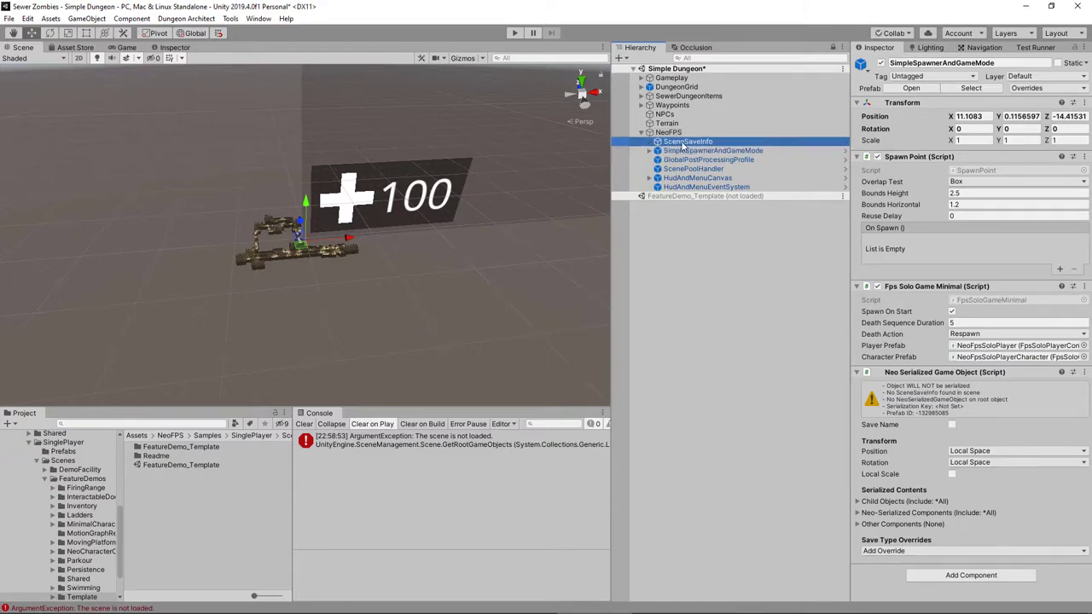
click(669, 133)
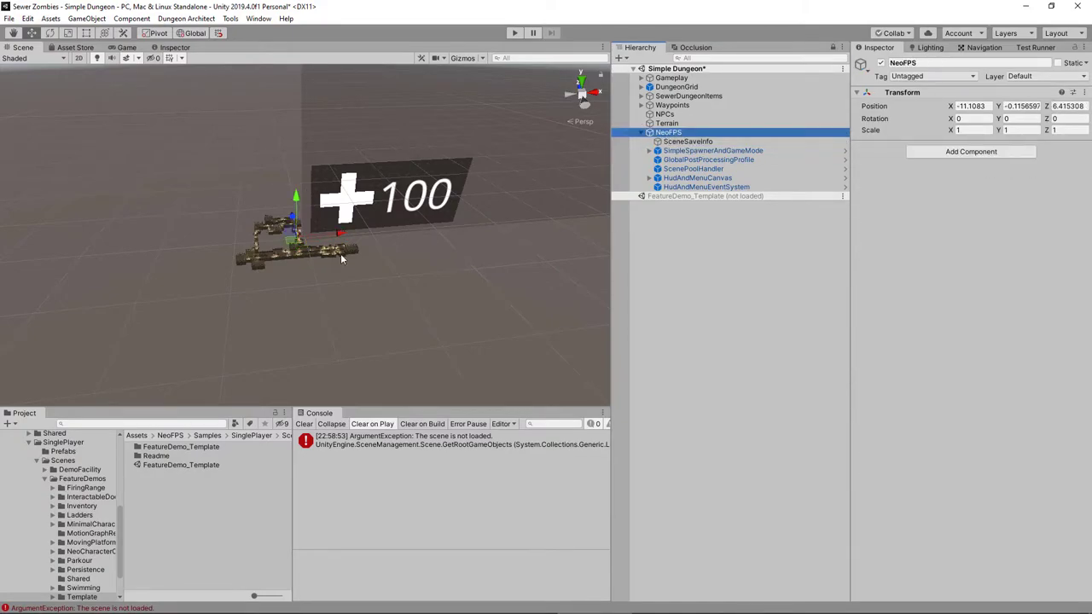
Step: Move SimpleSpawnerAndGameMode to -3.28, 0.1156597, -20.21 inside a dungeon room and save Simple Dungeon
right_drag(341, 254, 323, 291)
key(w)
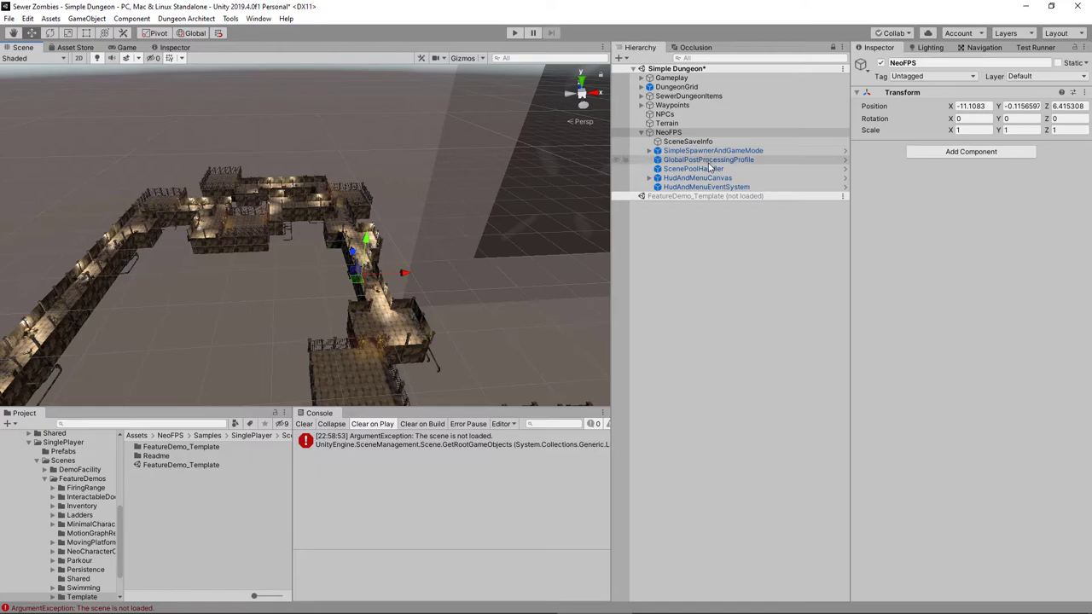
click(707, 151)
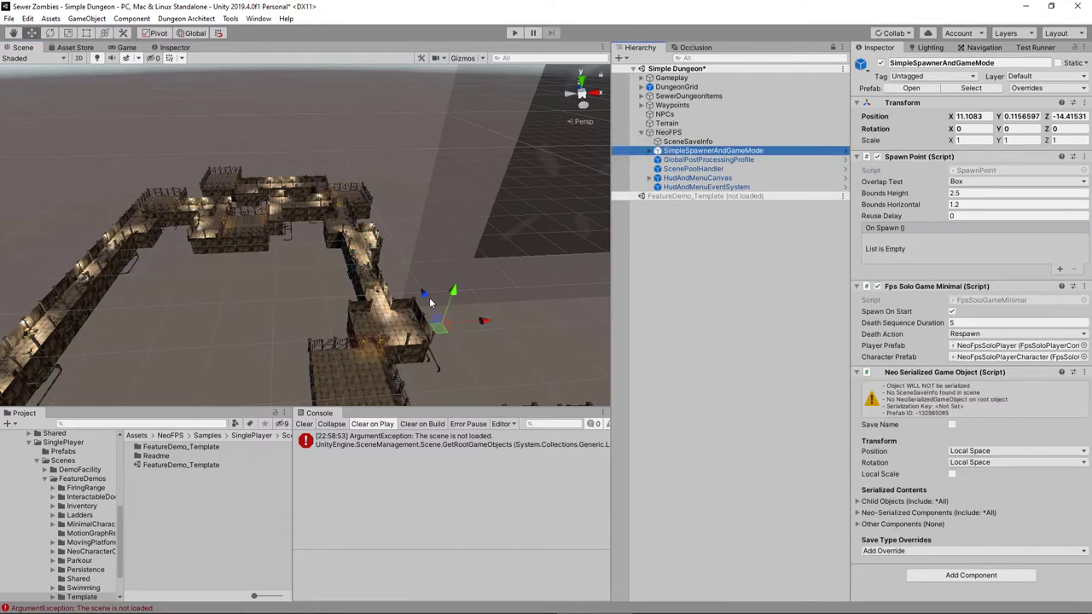
click(439, 331)
drag(439, 331, 370, 359)
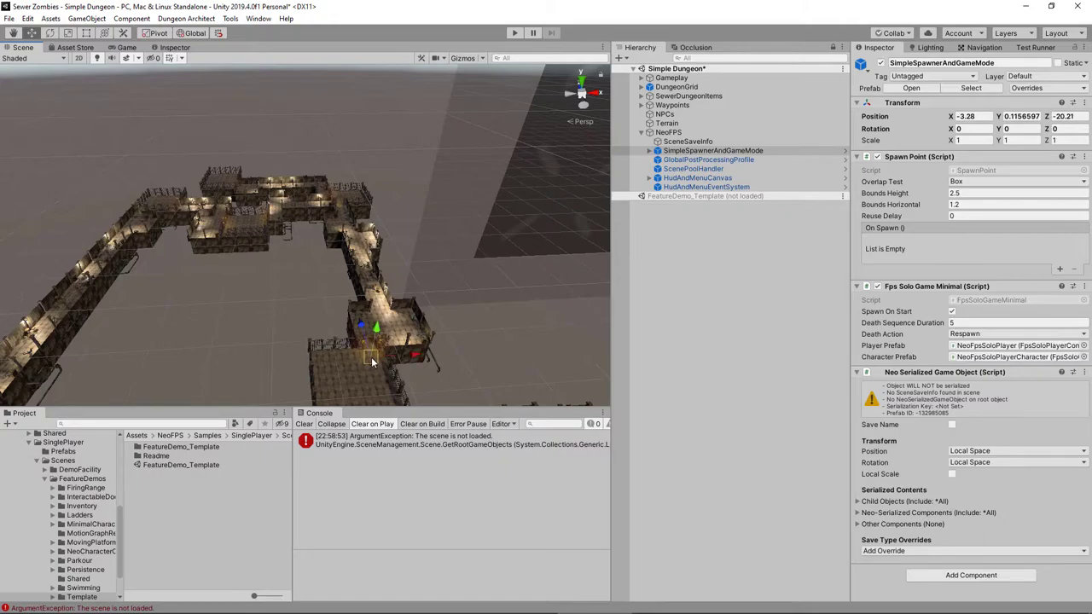
key(ctrl+s)
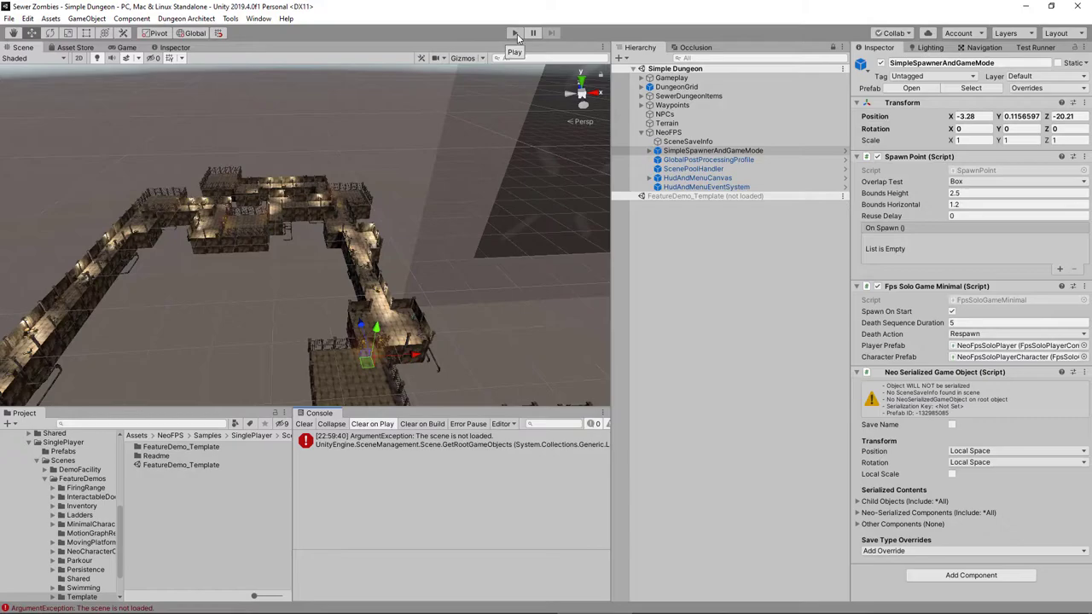
Step: Play the scene, walk the spawned player into the corridor, open the pause menu, and stop playing
click(515, 33)
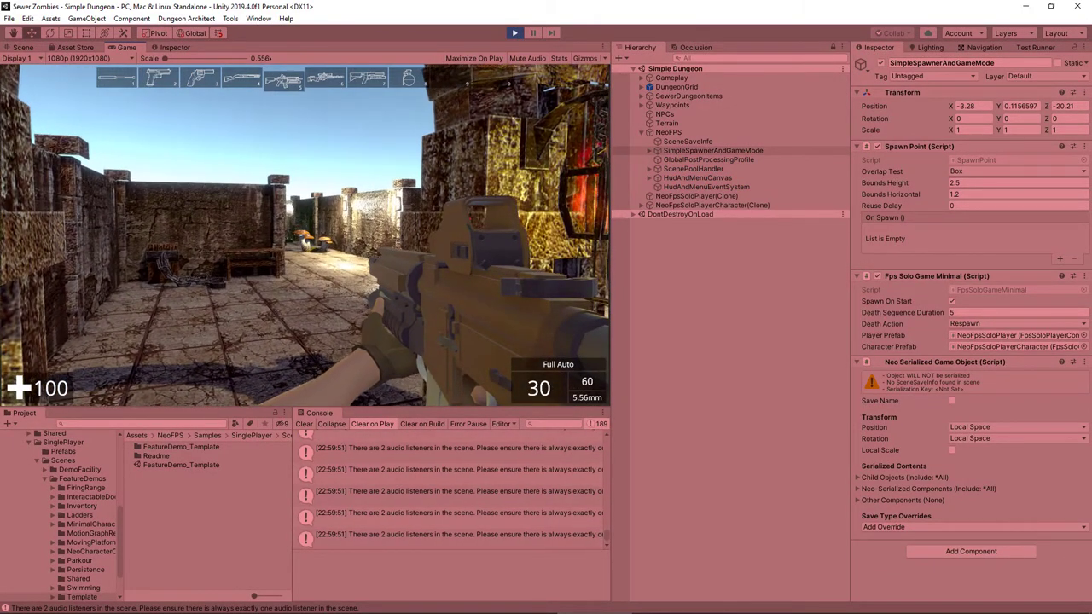
key(w)
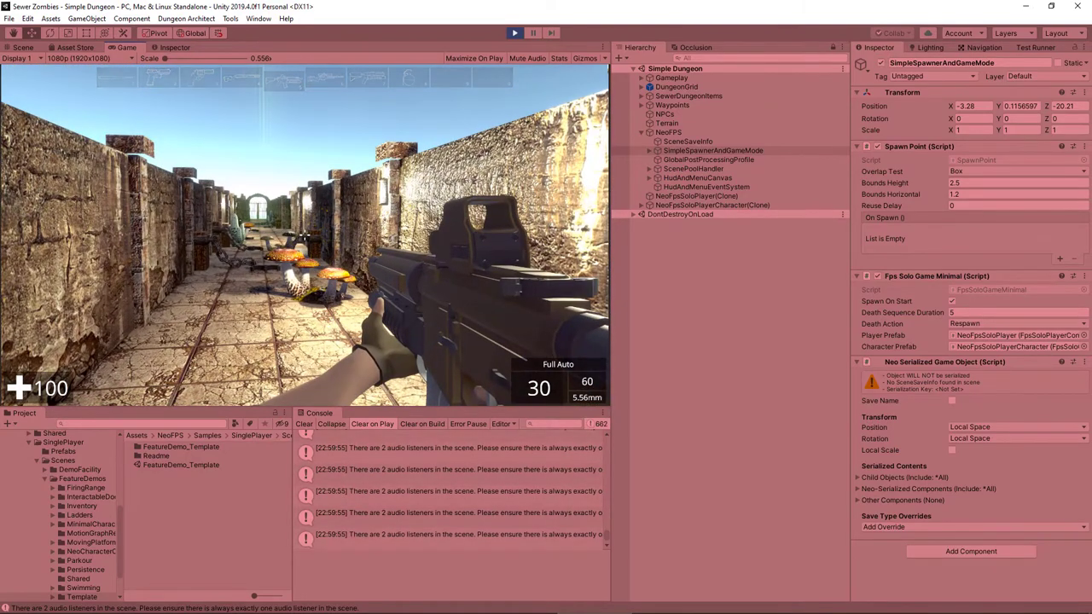
key(Escape)
click(514, 33)
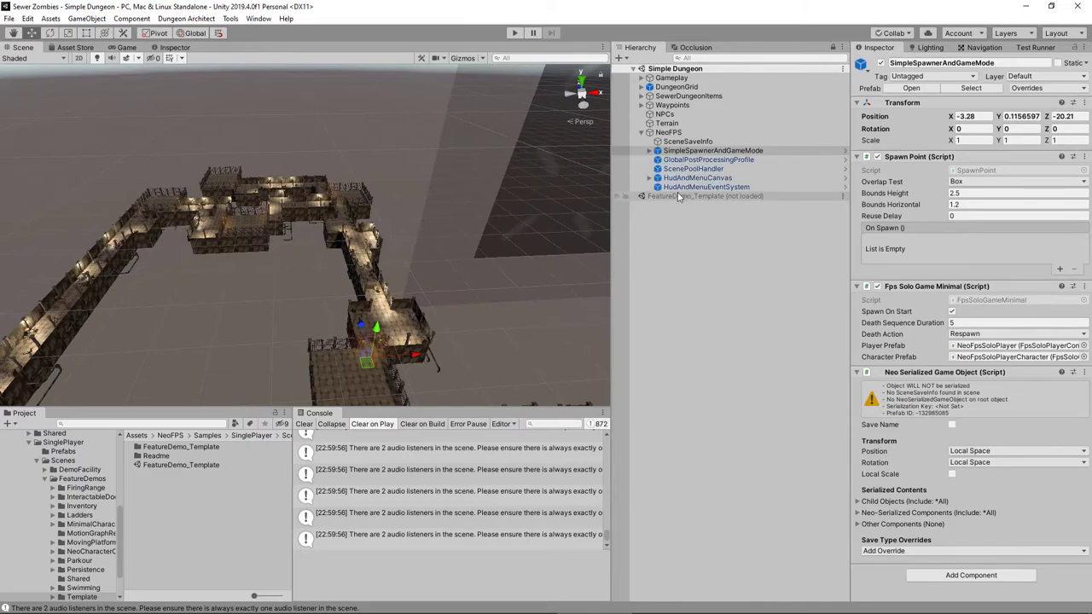
Step: Delete the Gameplay object along with its children
click(641, 78)
click(678, 79)
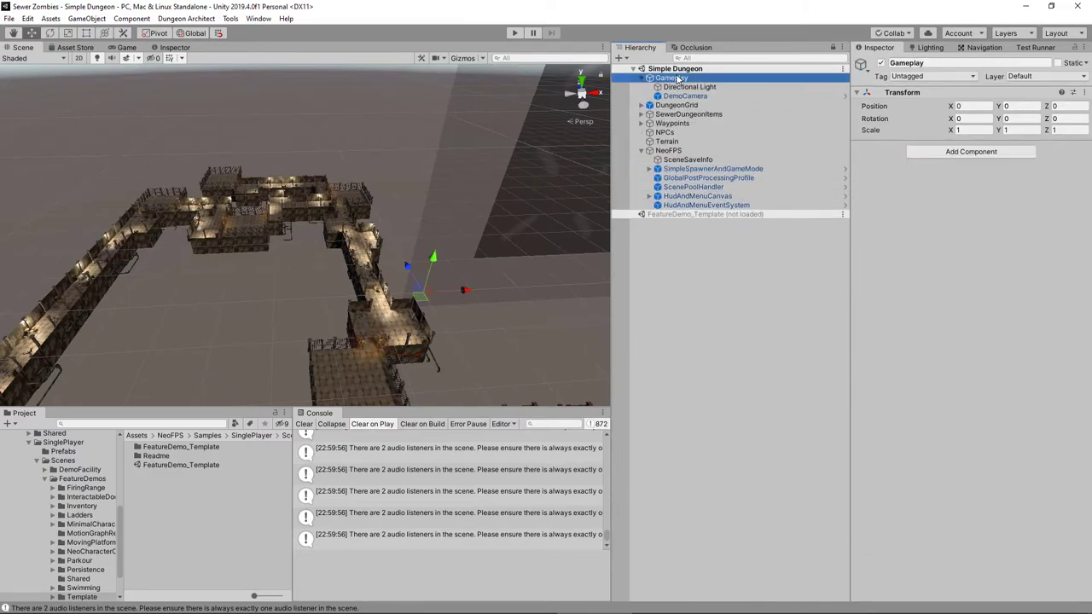
key(Delete)
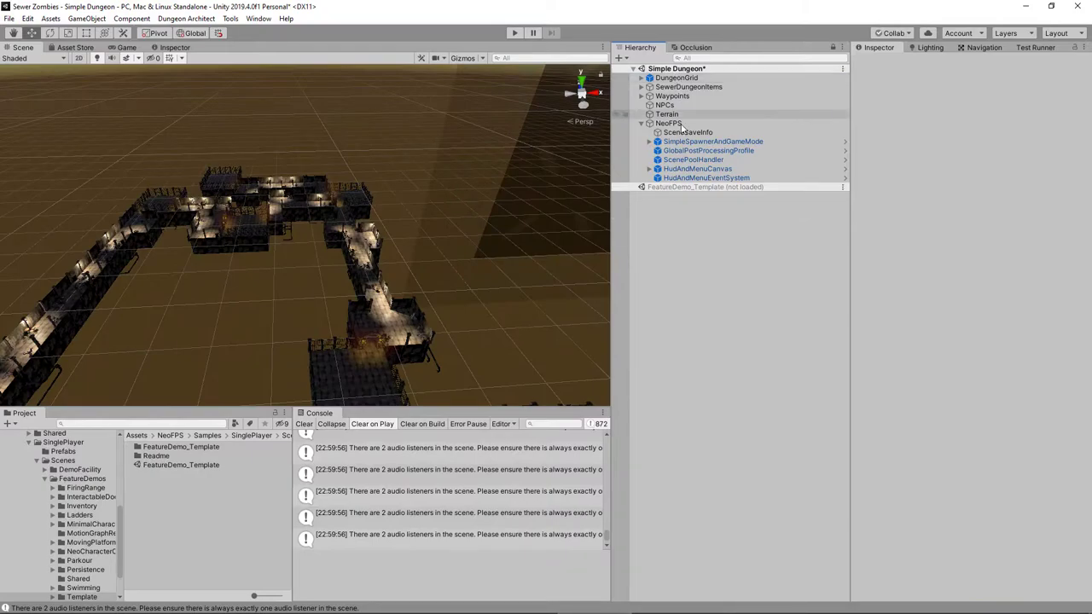
Step: Set SceneCamera's Clear Flags to Solid Color with a black background
click(649, 143)
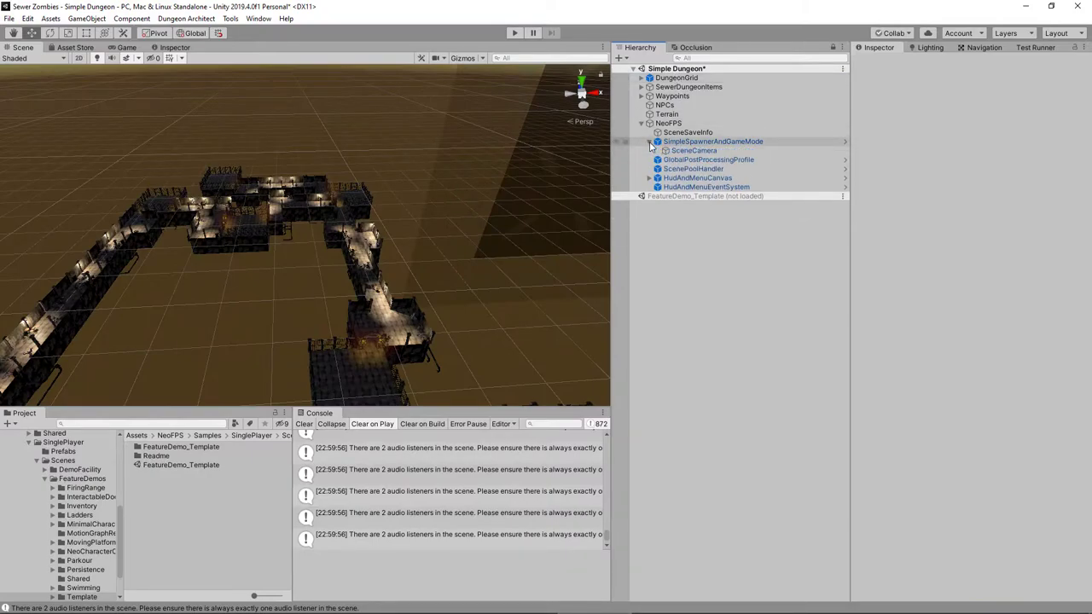
click(690, 152)
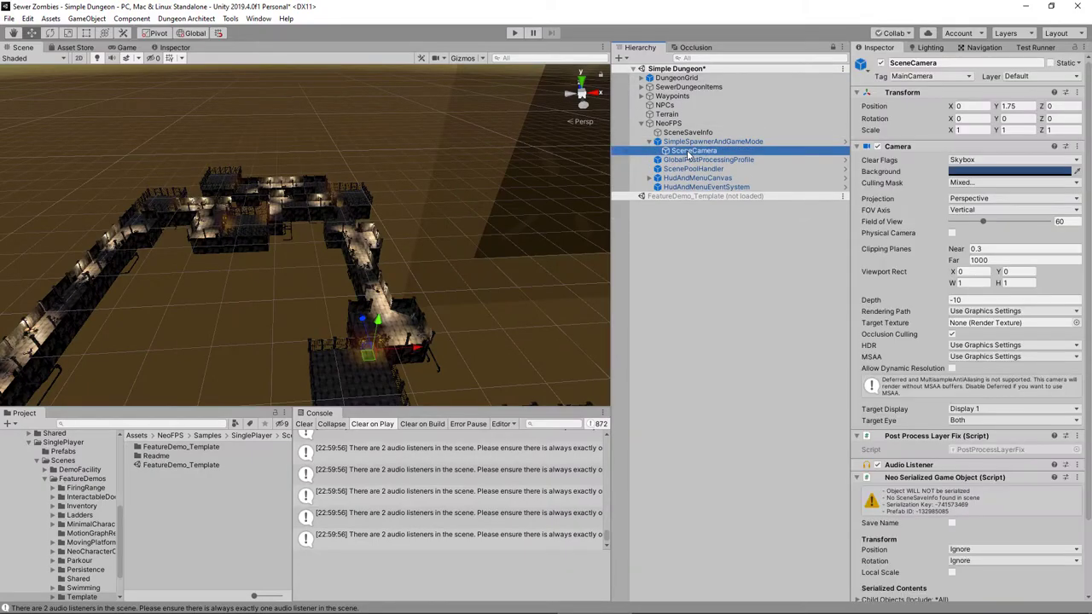
click(989, 161)
click(992, 183)
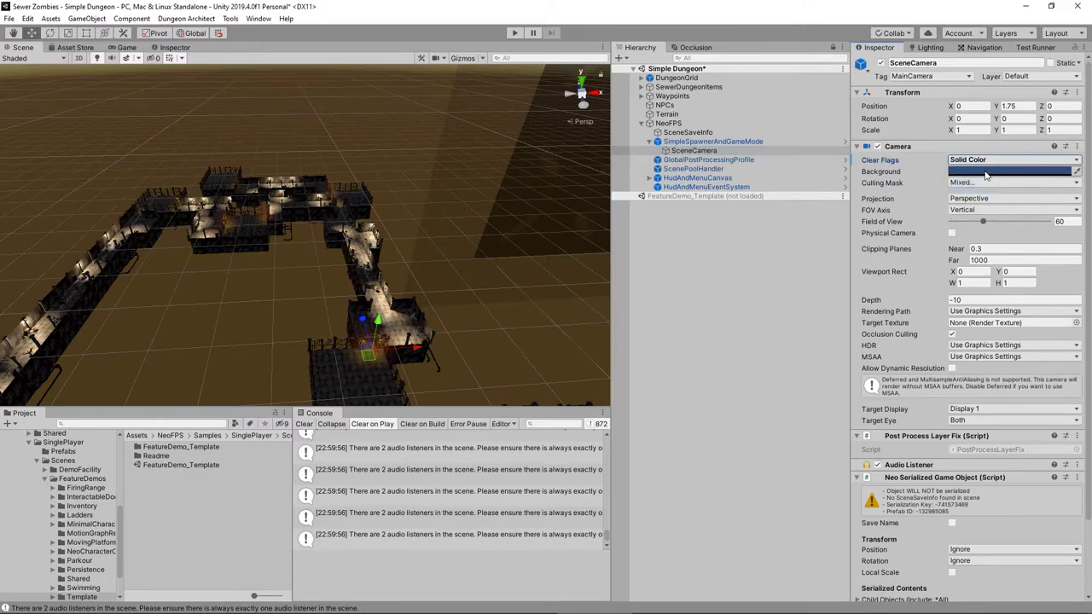
click(986, 173)
drag(792, 153, 777, 156)
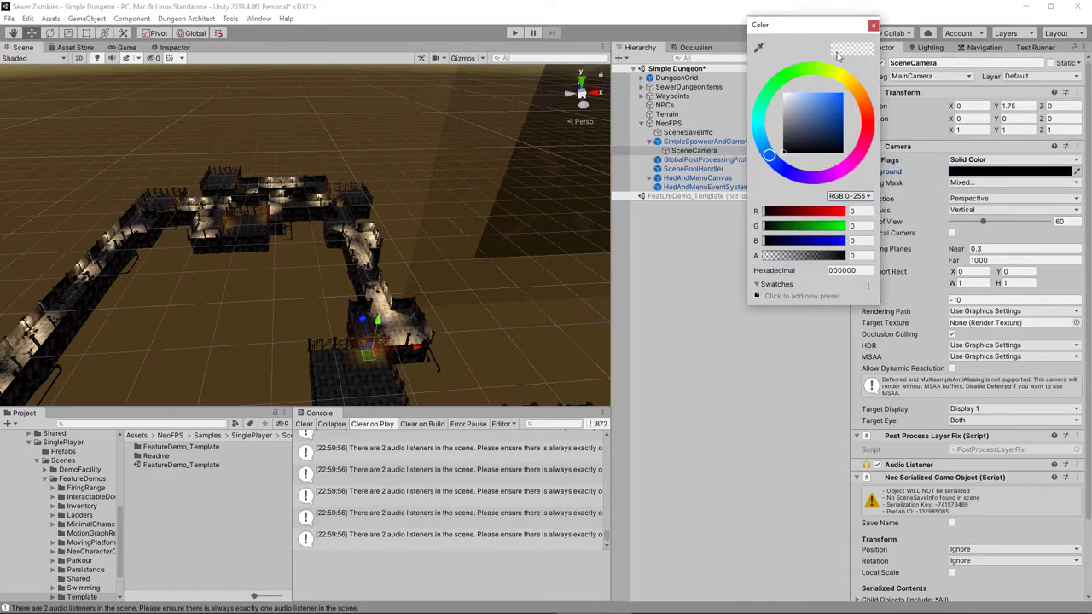
click(874, 26)
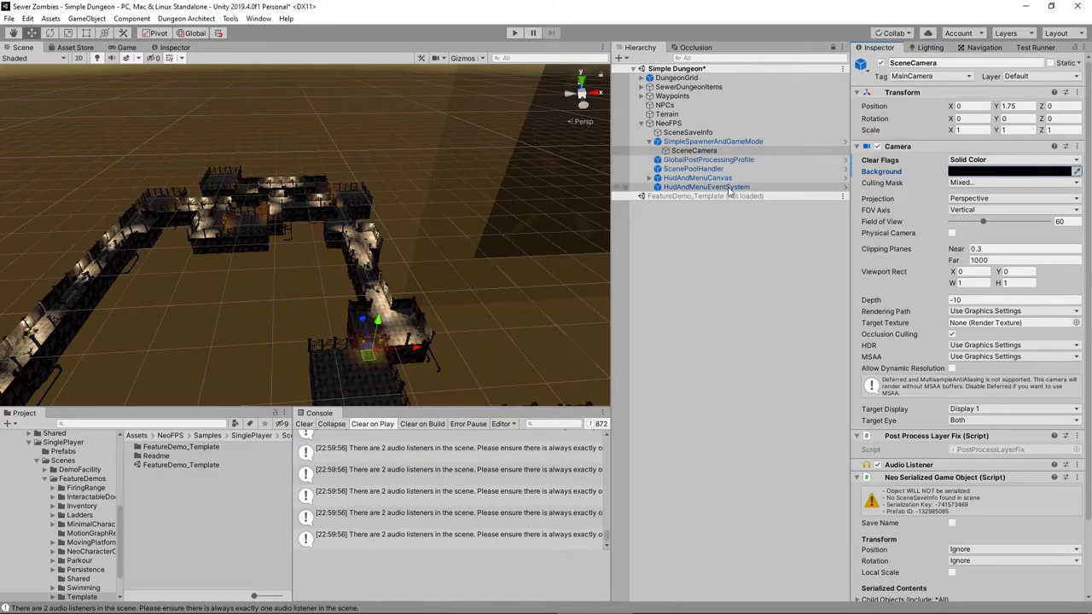
Step: Ping SimpleSpawnerAndGameMode's Character Prefab asset, then browse to the _SewerZombies folders
click(685, 143)
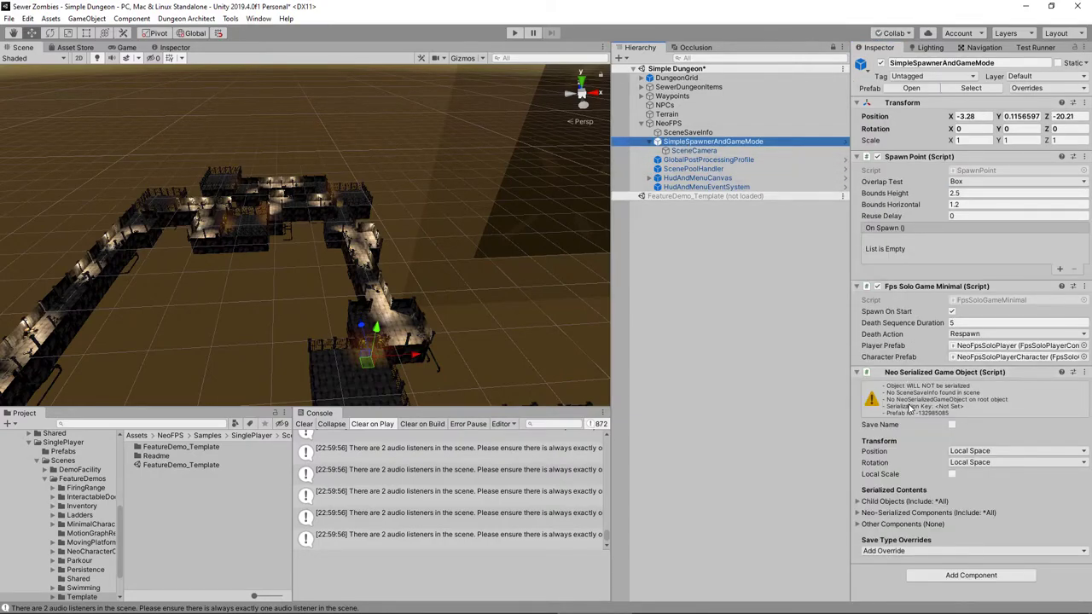
click(990, 357)
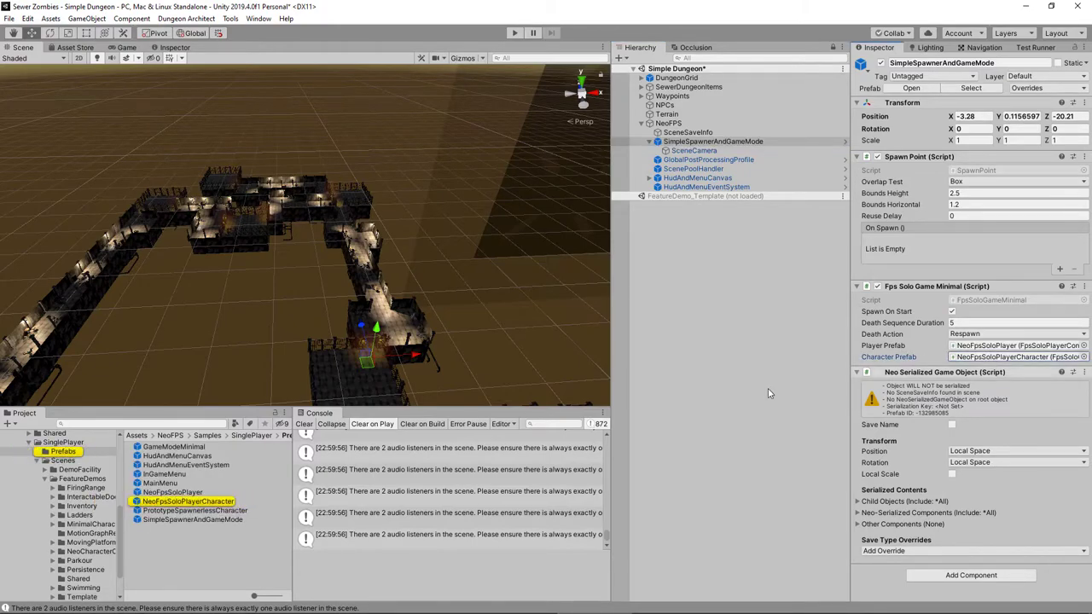
scroll(75, 488, up, 5)
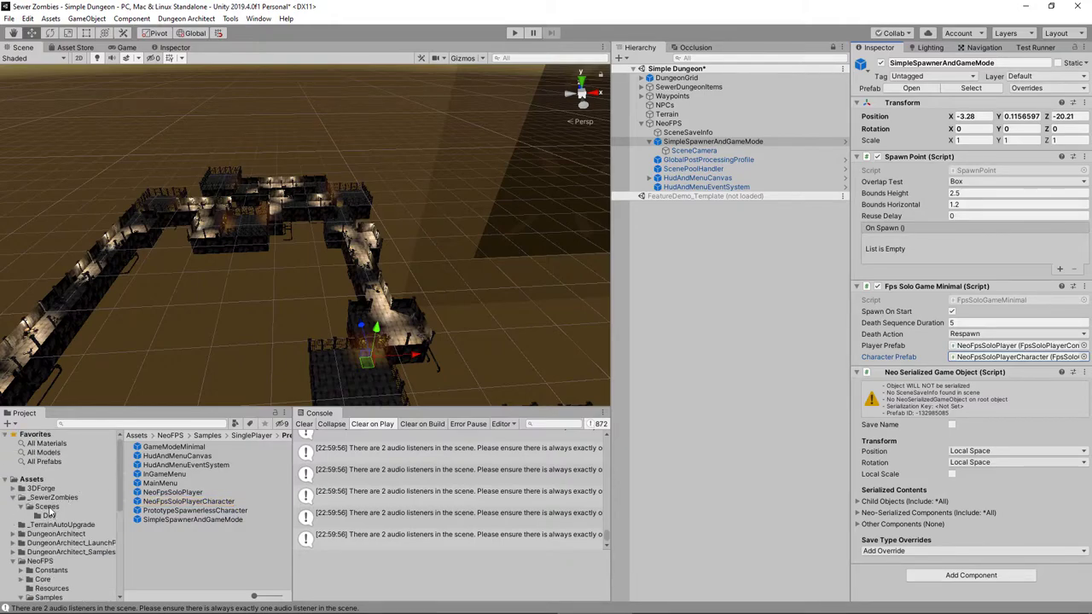
click(47, 507)
Step: Create a folder named Prefabs inside _SewerZombies
click(51, 498)
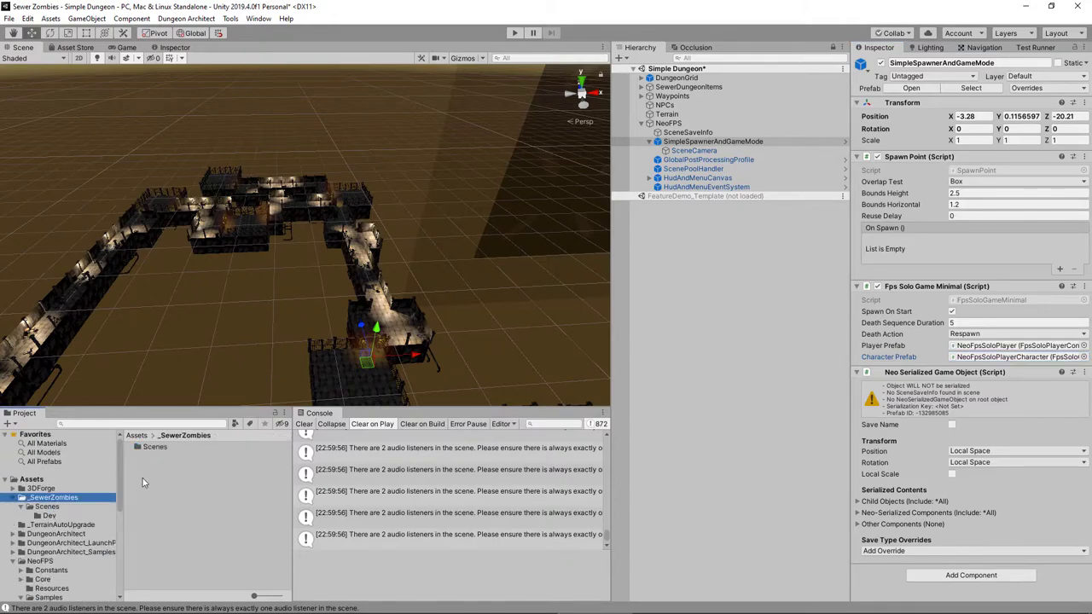
right_click(142, 483)
mouse_move(171, 196)
click(362, 150)
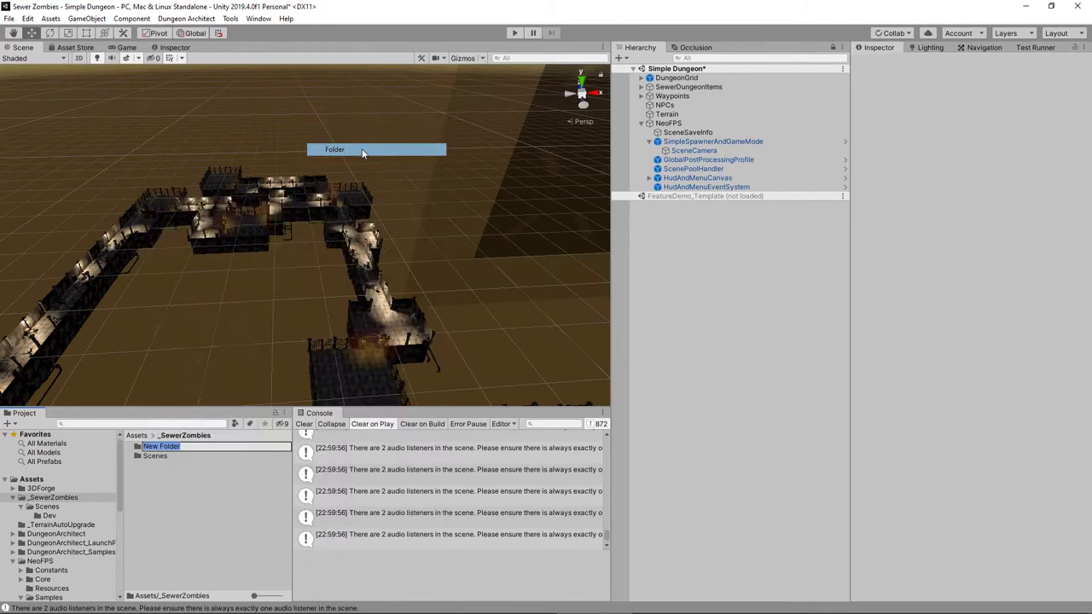
text(Prefab)
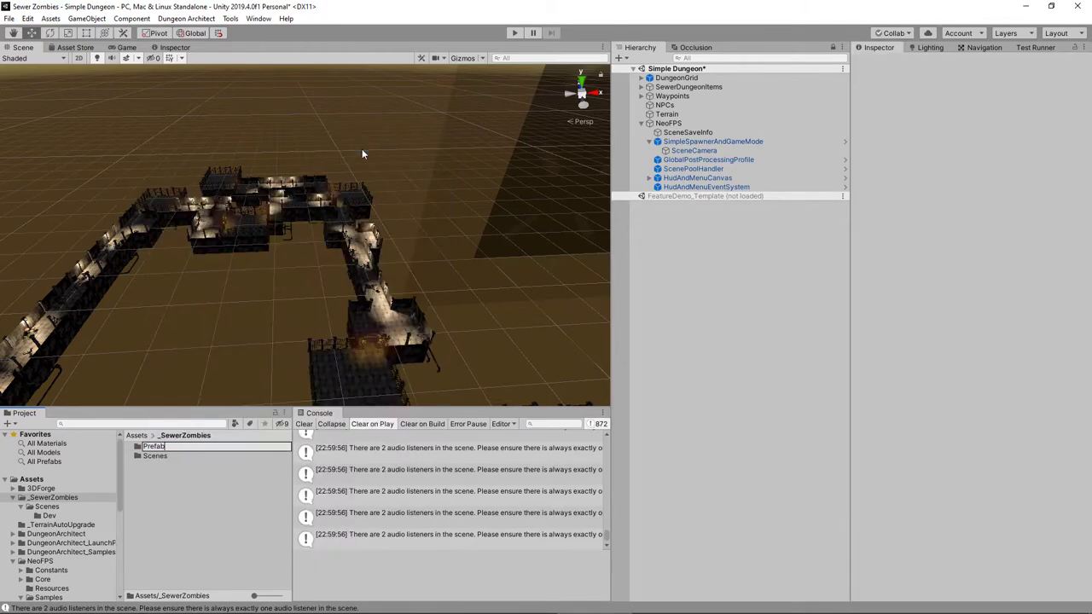
text(s)
key(Return)
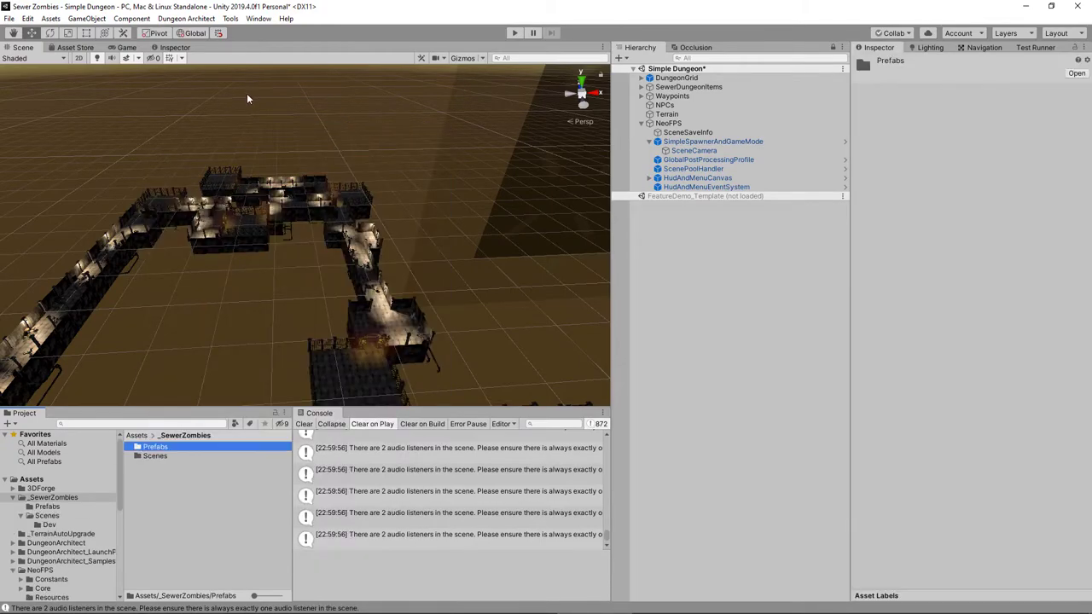
Step: Inside Prefabs, create a folder named NeoFPS
double_click(154, 448)
right_click(150, 457)
mouse_move(214, 171)
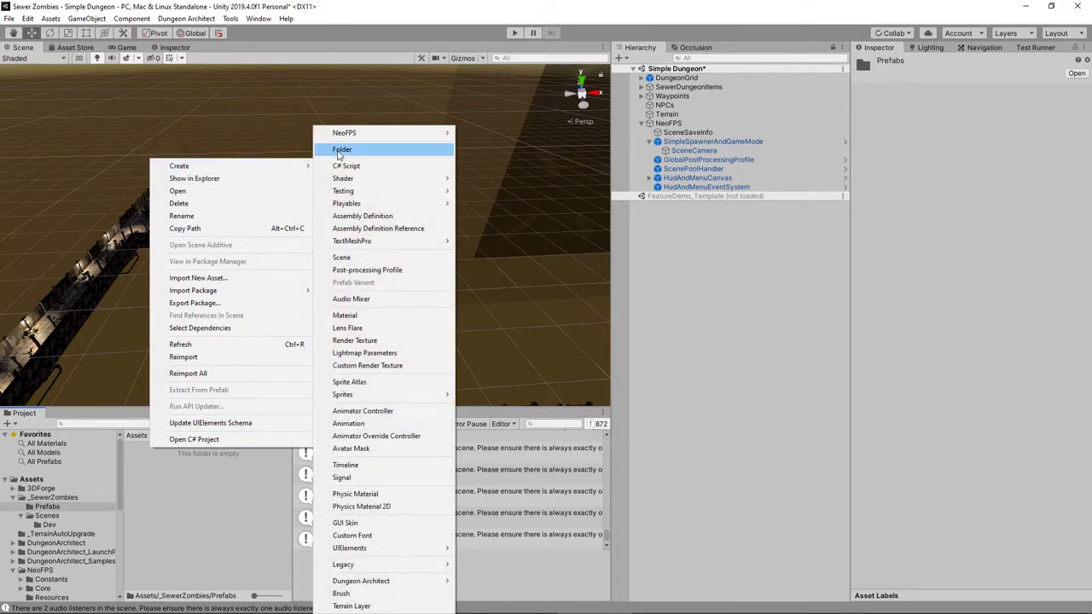
click(341, 150)
text(Neo)
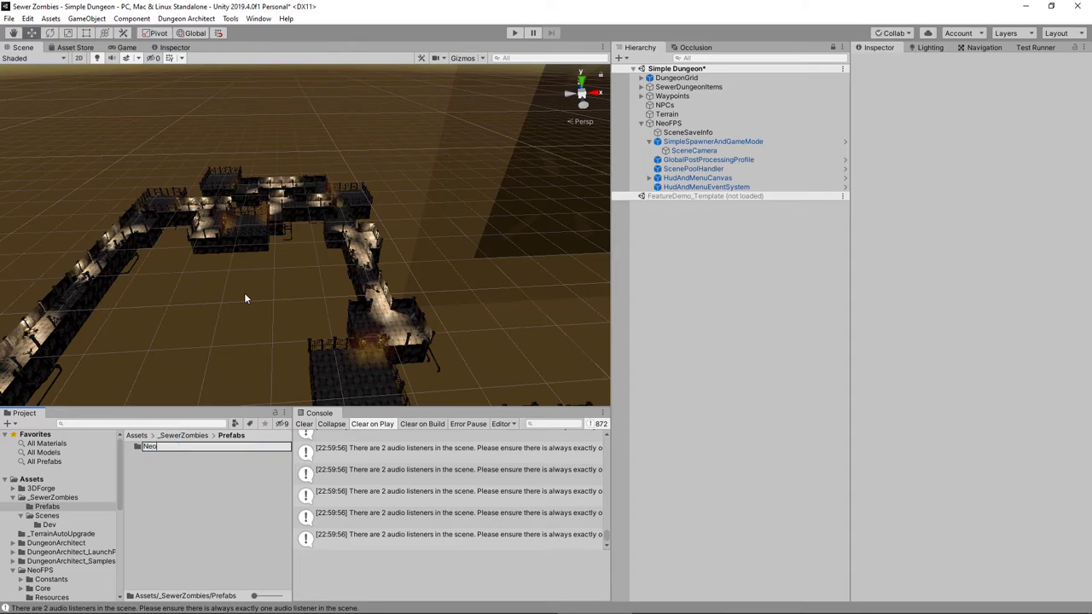
text(FPS)
key(Return)
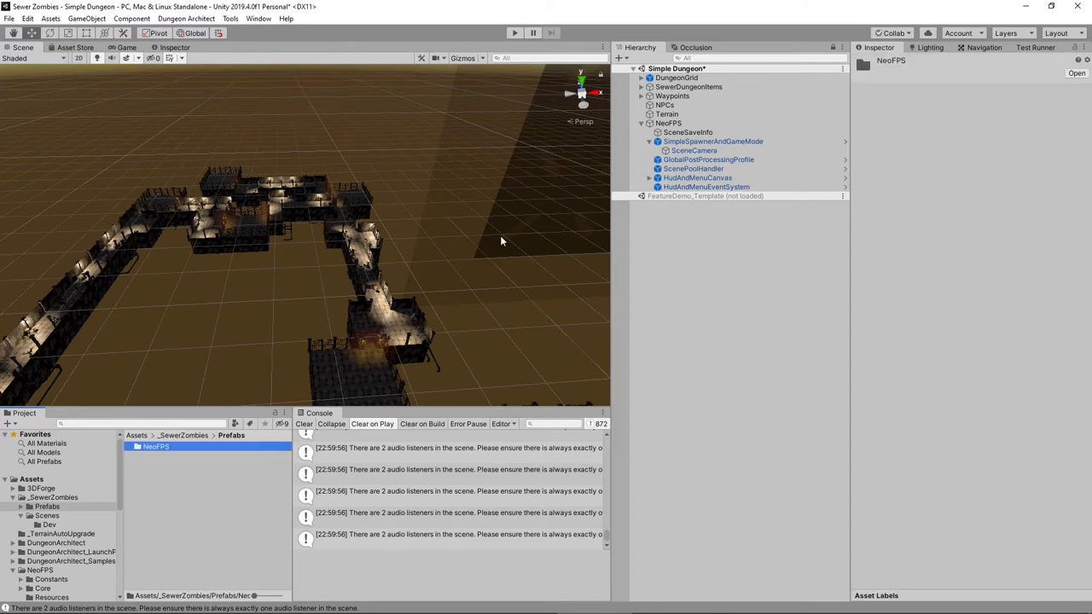
Step: Move the NeoFpsSoloPlayerCharacter prefab into the _SewerZombies/Prefabs/NeoFPS folder
click(702, 143)
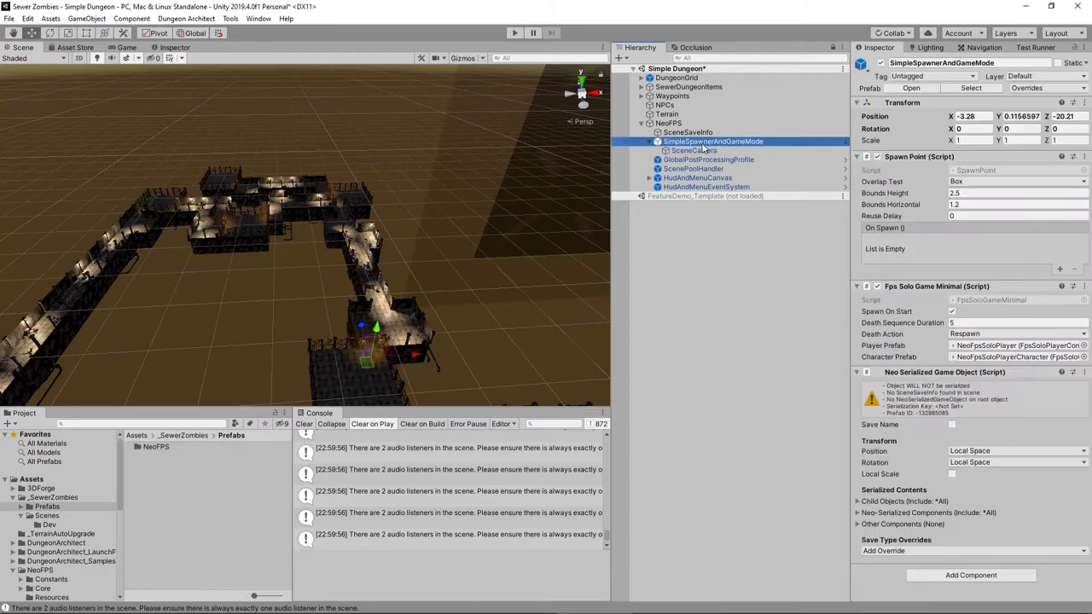
click(981, 357)
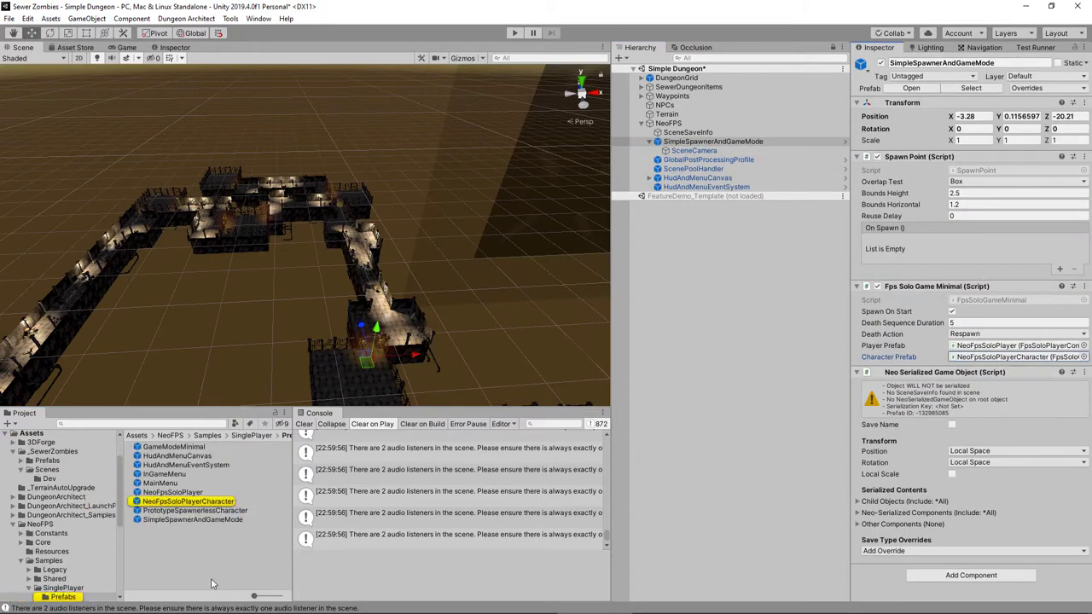
click(159, 503)
drag(47, 468, 46, 462)
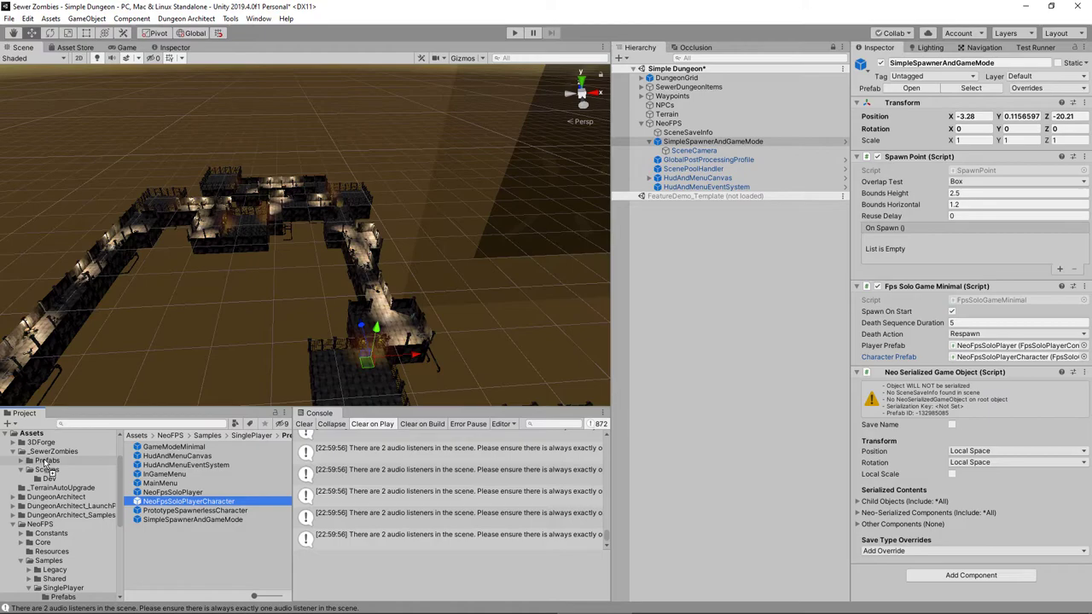
drag(46, 463, 47, 463)
click(46, 462)
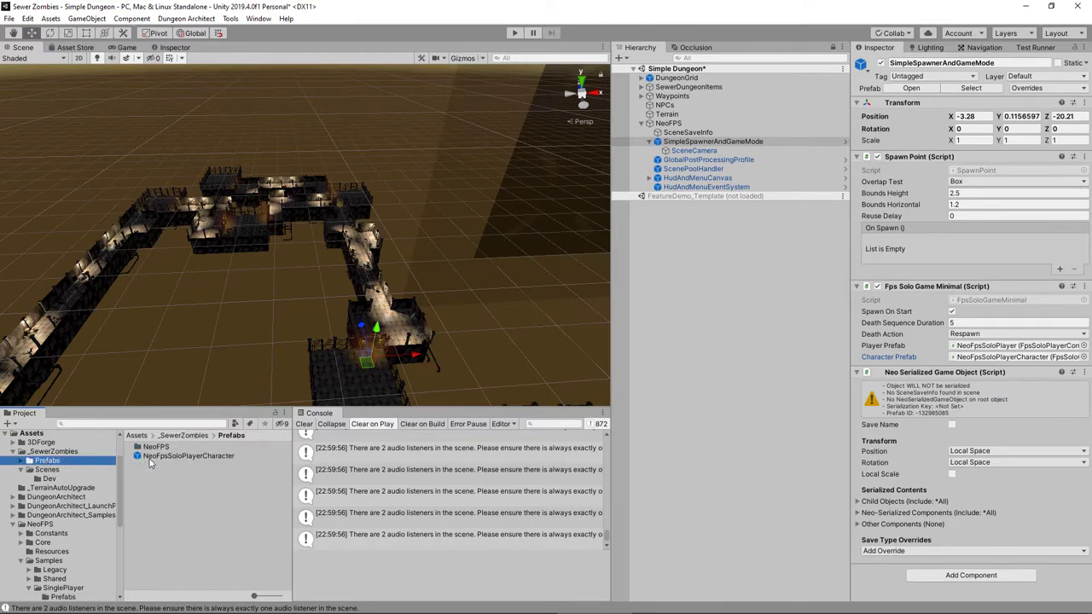
drag(149, 460, 154, 455)
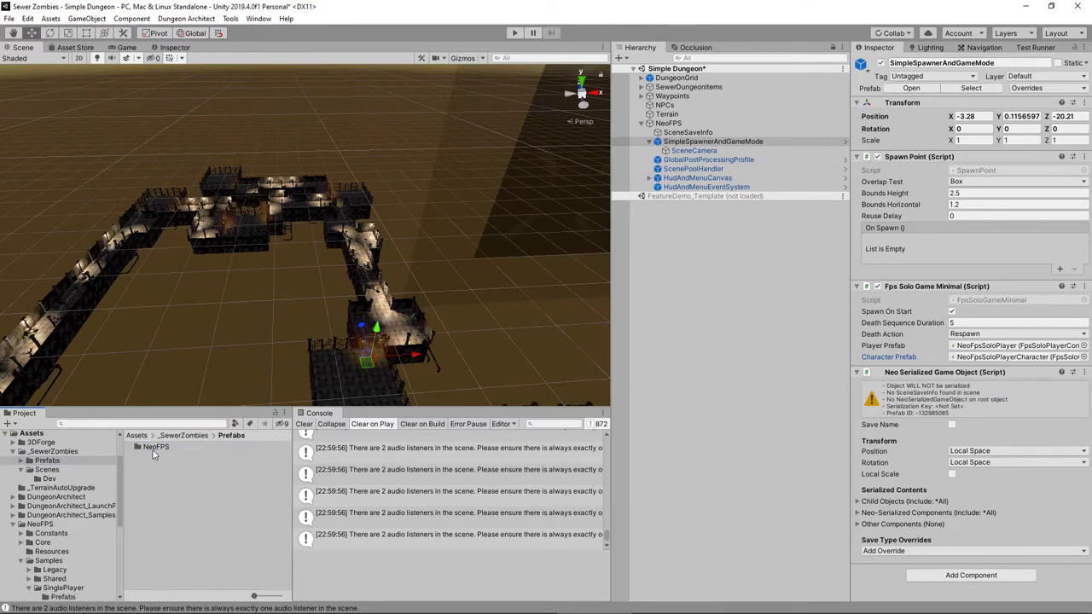
double_click(166, 451)
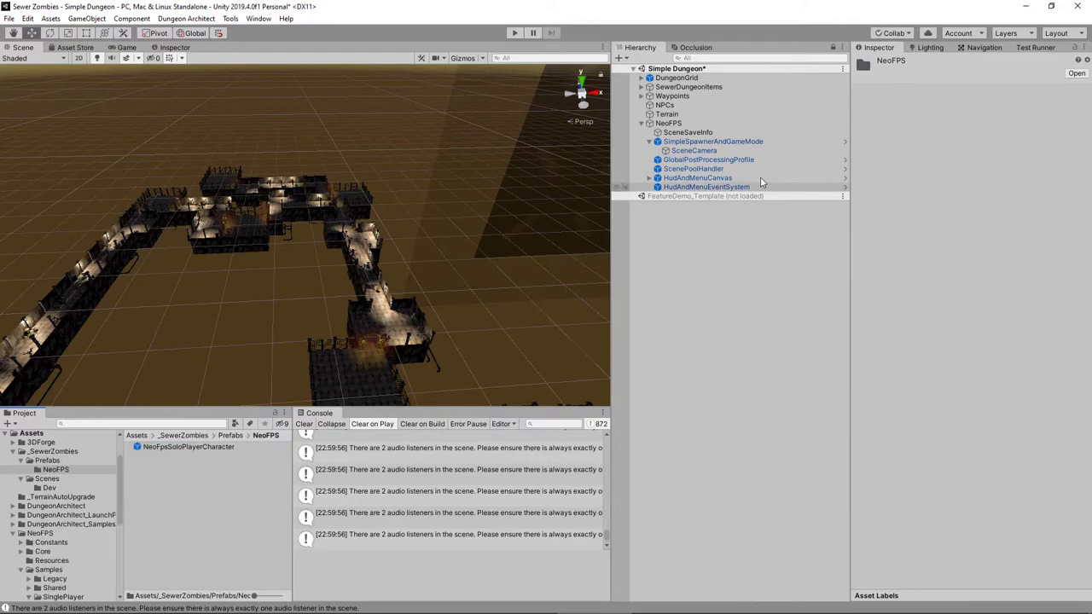
Step: Make the copied character the spawner's Character Prefab and save SimpleSpawnerAndGameMode as a Prefab Variant
click(723, 144)
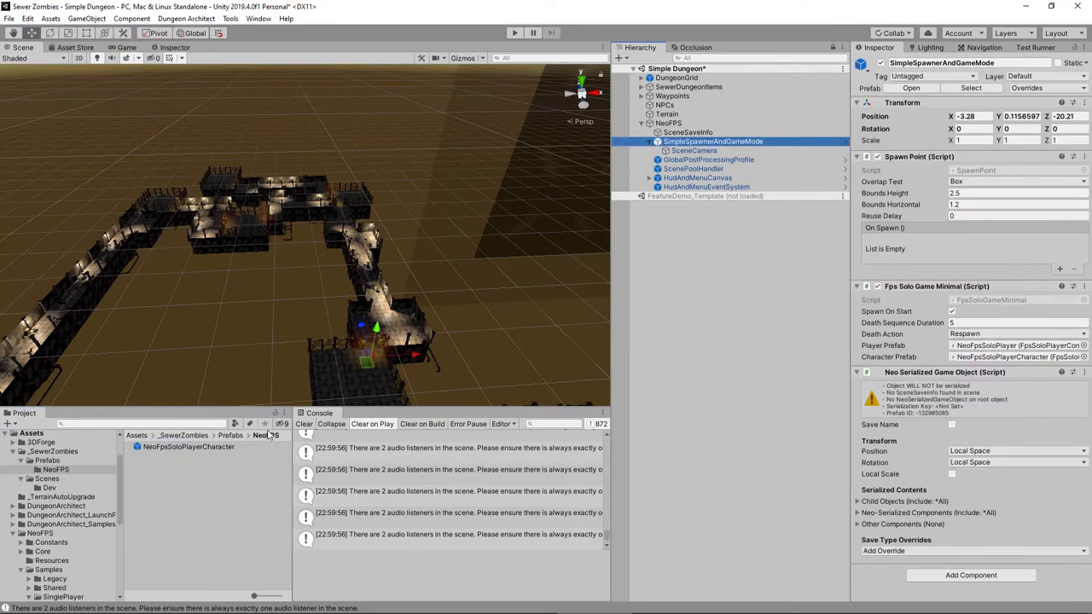
drag(186, 453, 987, 363)
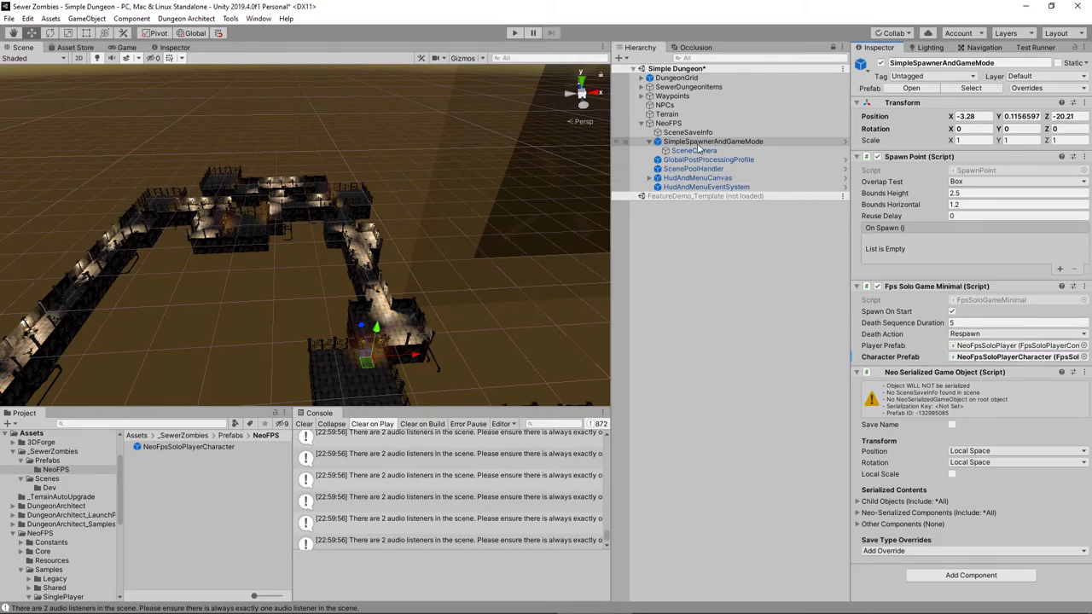
drag(713, 142, 210, 482)
click(577, 335)
Step: Rename the player character prefab to 'Sewer Zombie Player'
click(179, 447)
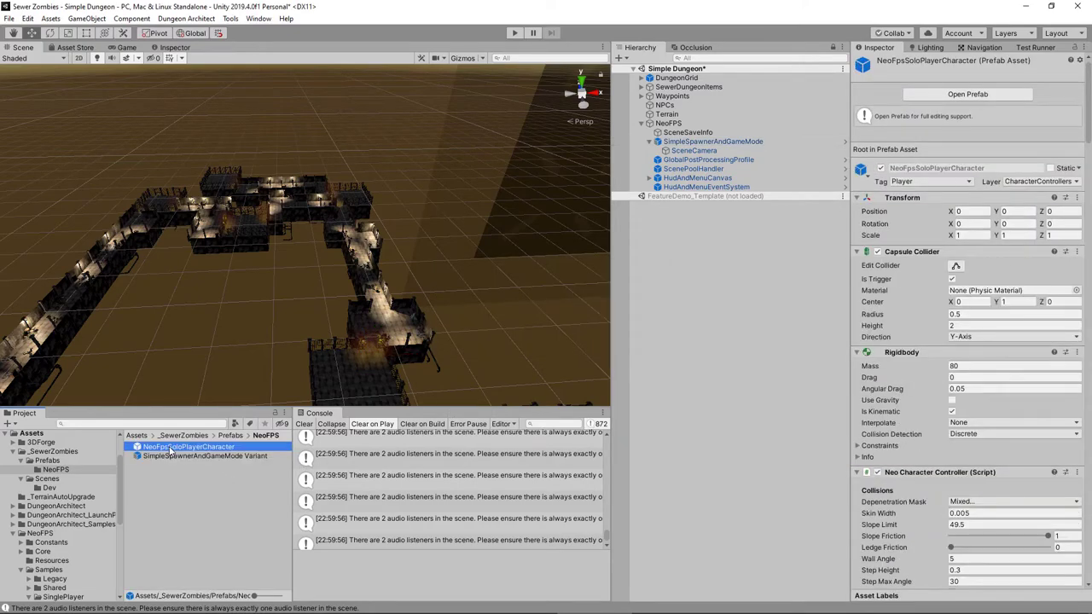
click(170, 447)
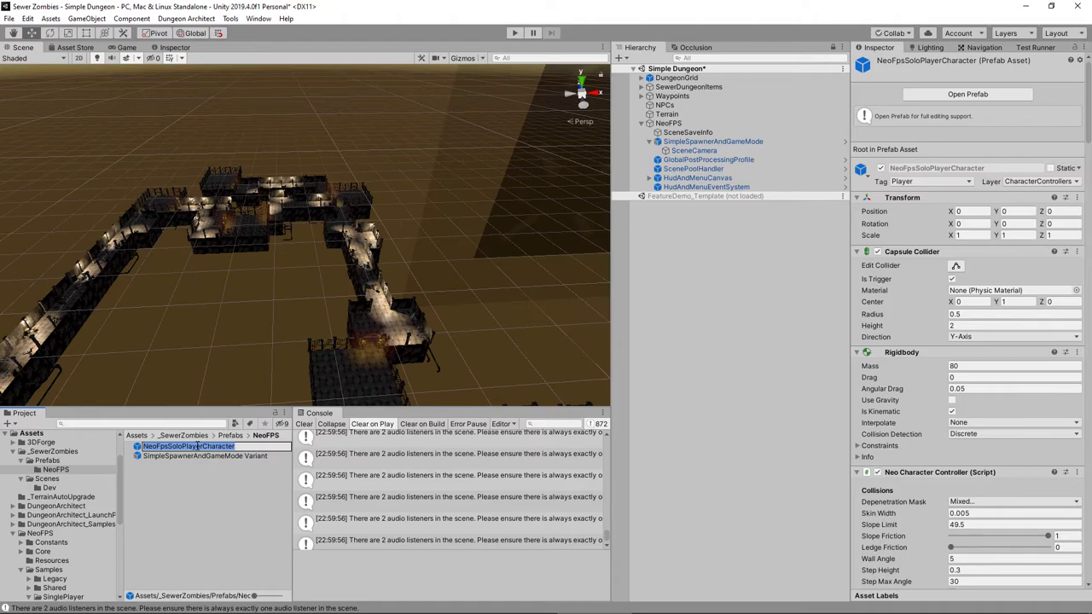
text(Sewer Zombi)
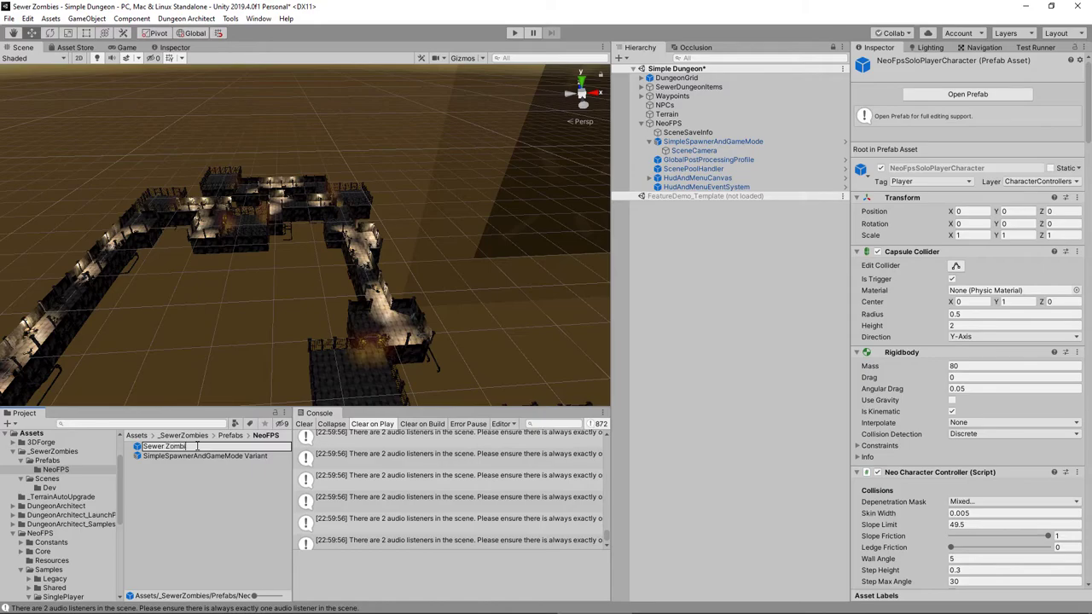
text(e Player)
key(Return)
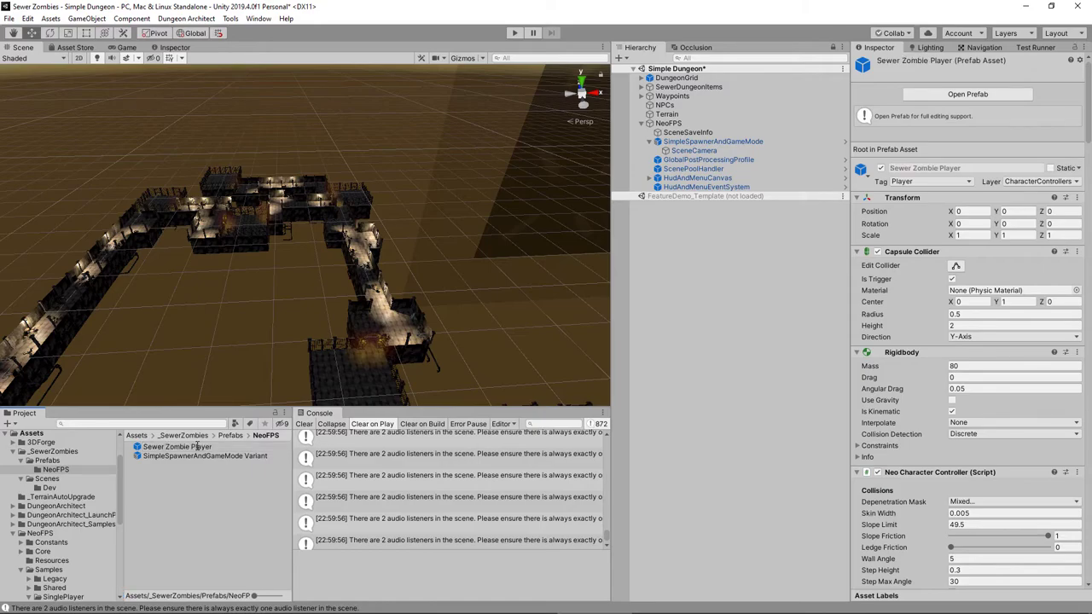
Step: Set the prefab's PlayerCameraSpring Clear Flags to Solid Color with a black background, then enter Play mode
double_click(177, 446)
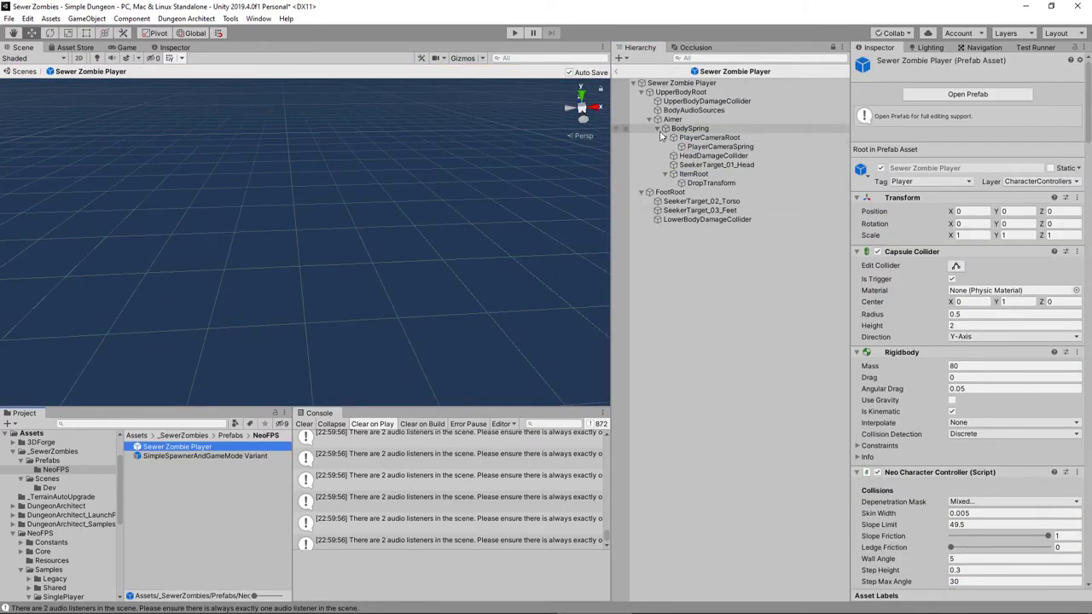
click(707, 148)
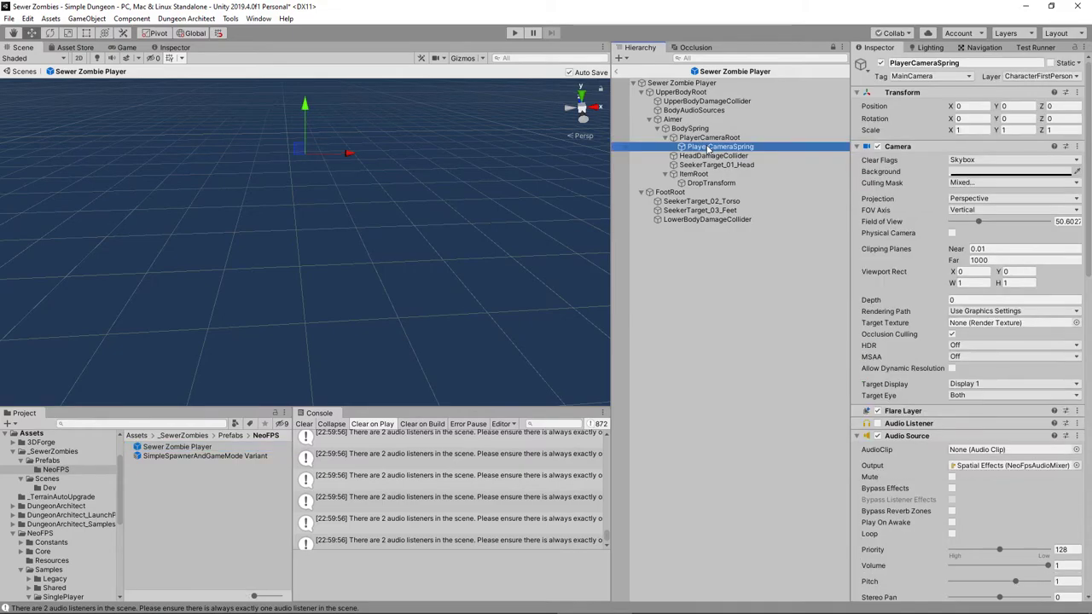
click(990, 160)
click(990, 186)
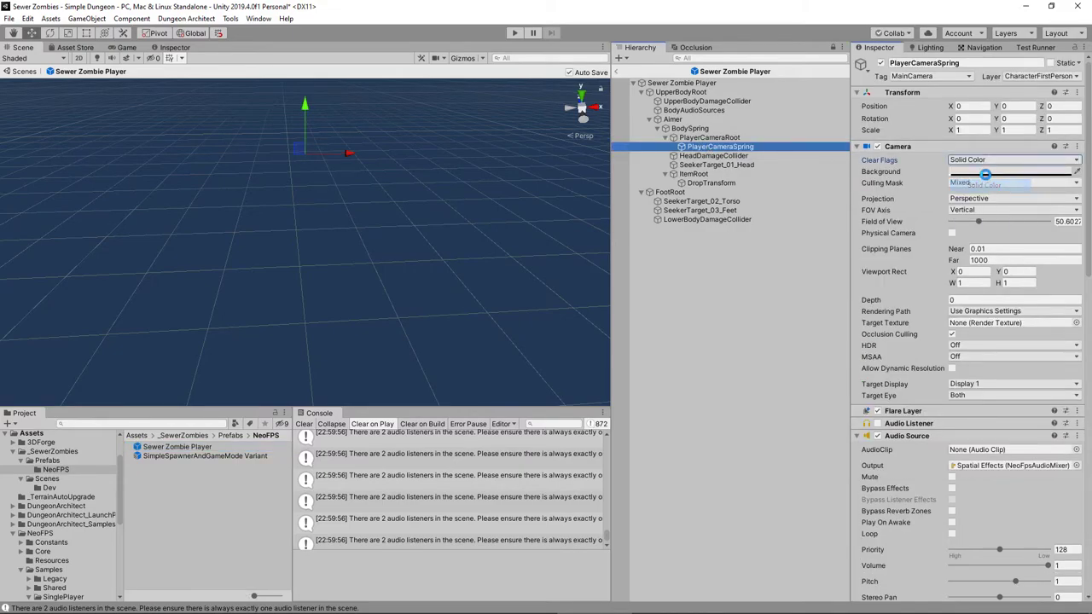
click(986, 174)
drag(800, 144, 767, 173)
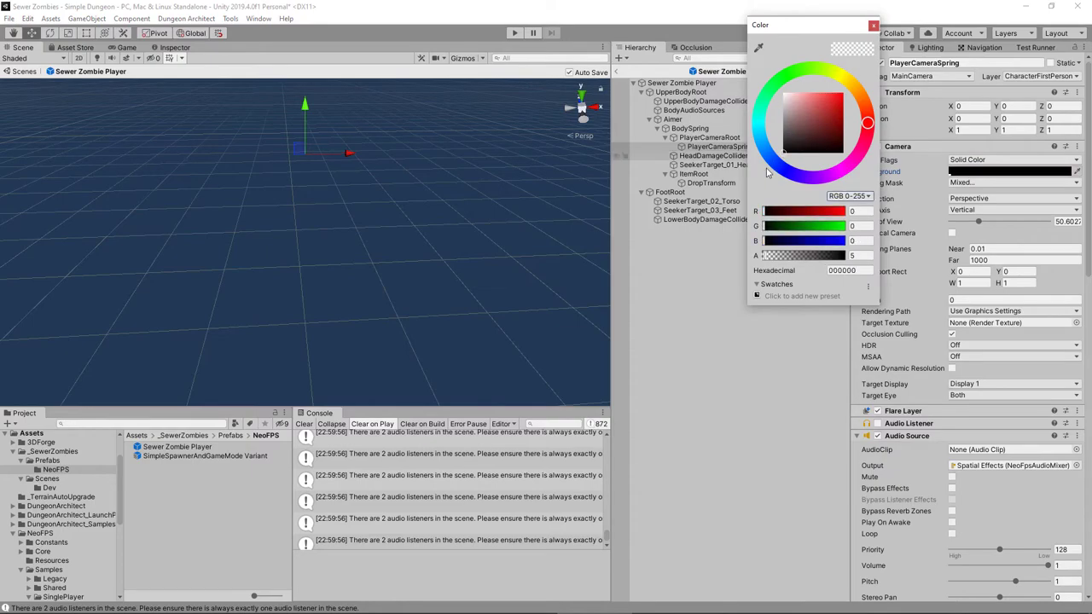
click(873, 25)
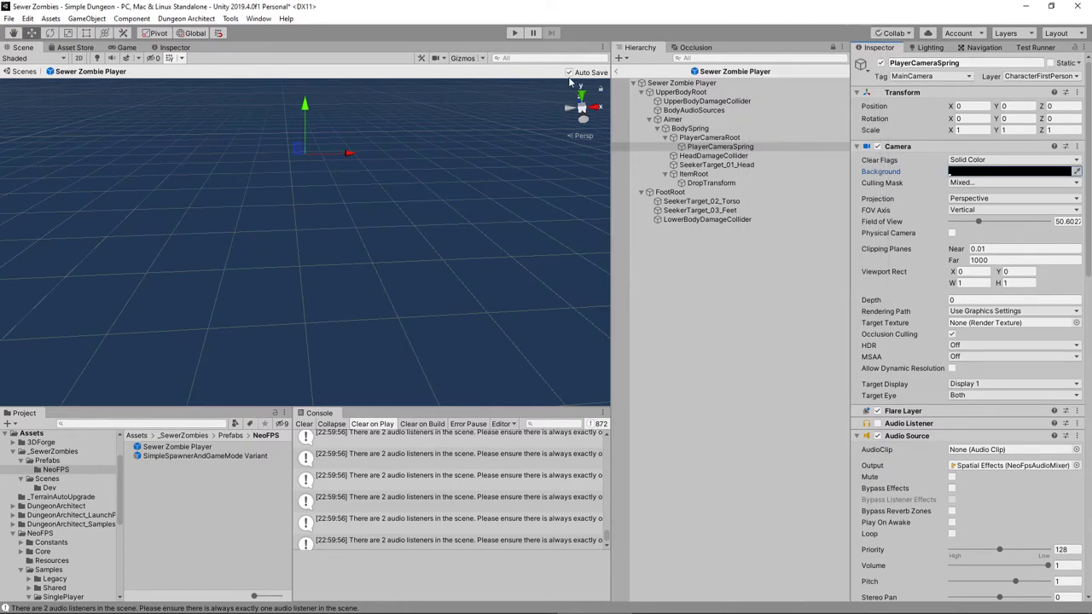
click(513, 33)
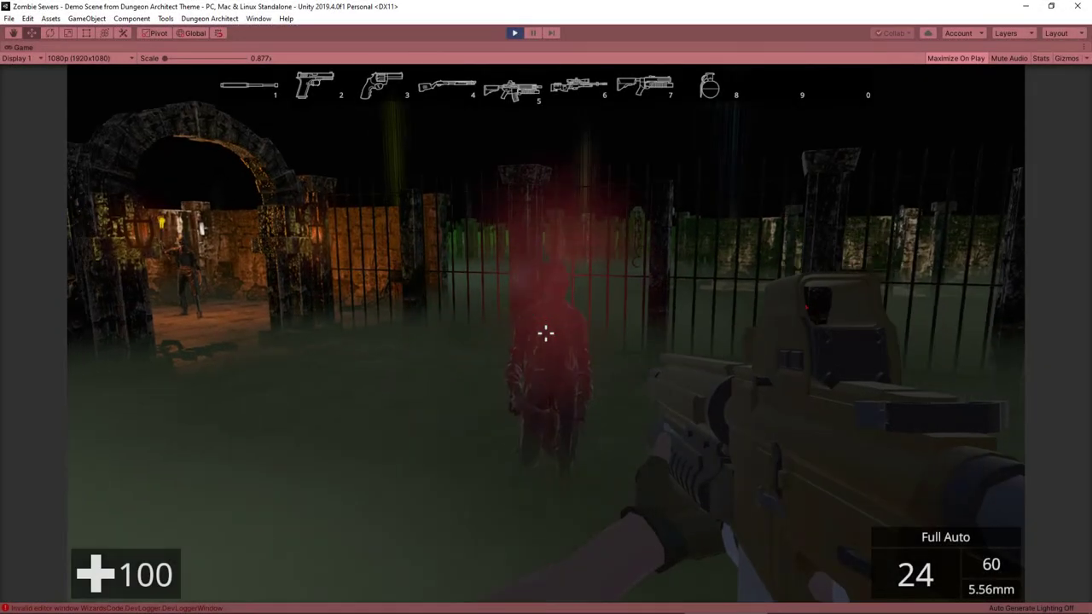
Step: Fire the rifle at the gate and approaching zombie, then reload
click(546, 333)
click(546, 333)
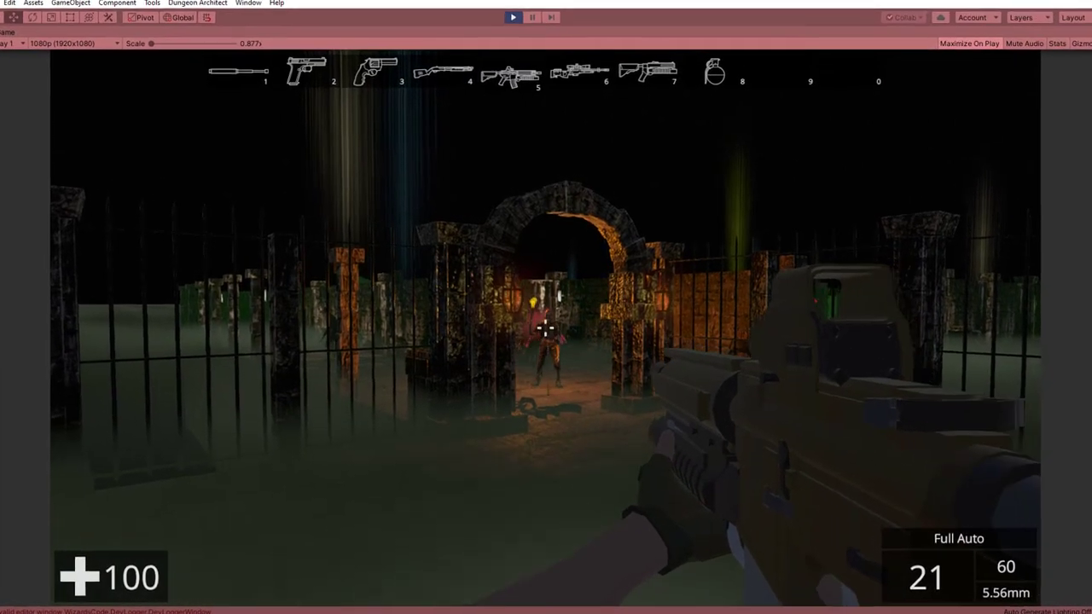
click(546, 333)
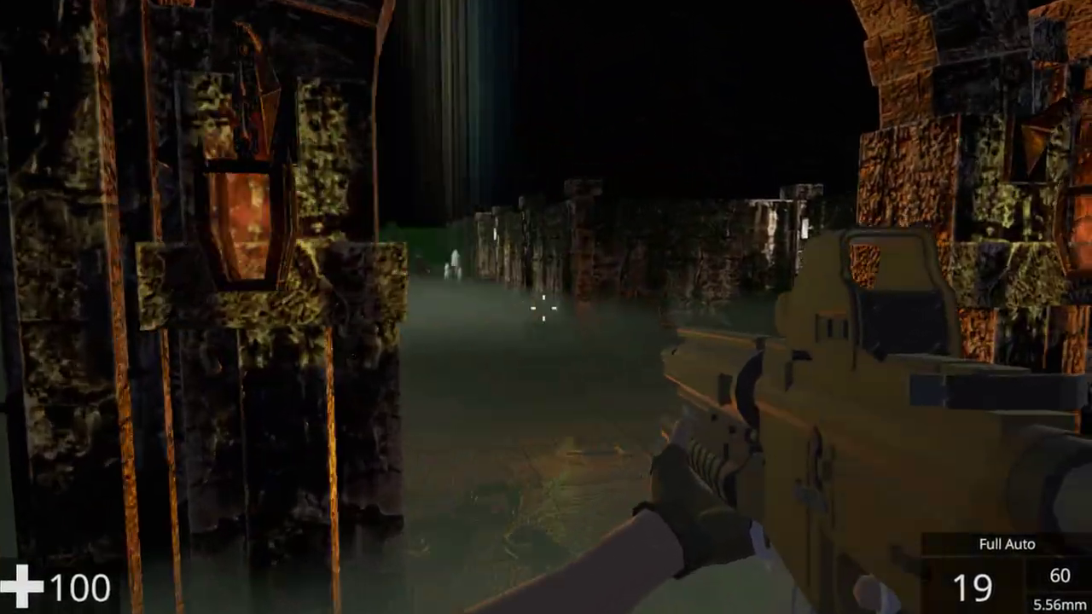
key(w)
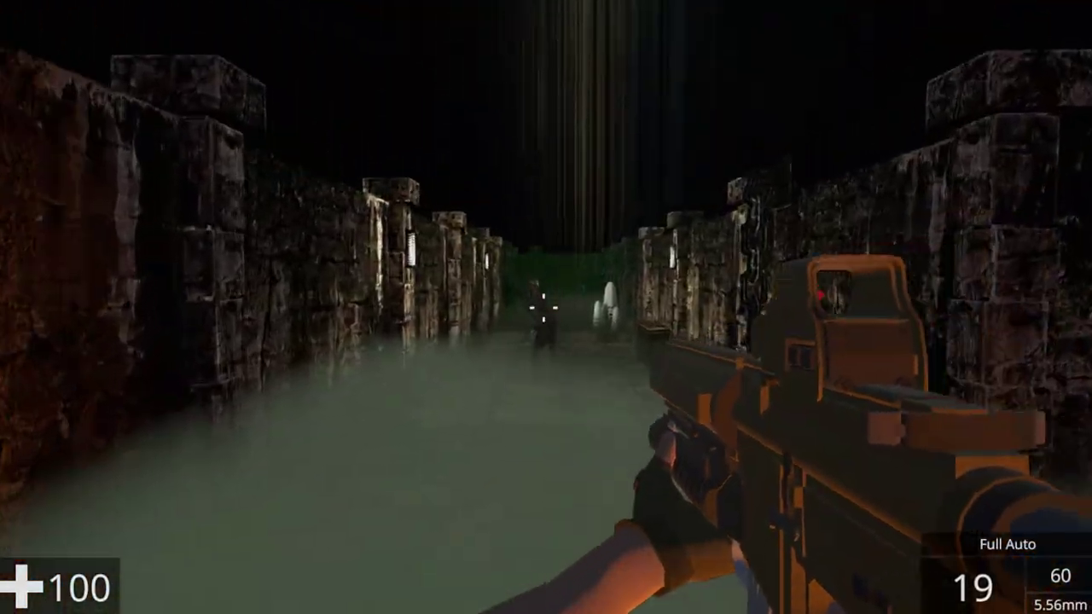
click(543, 307)
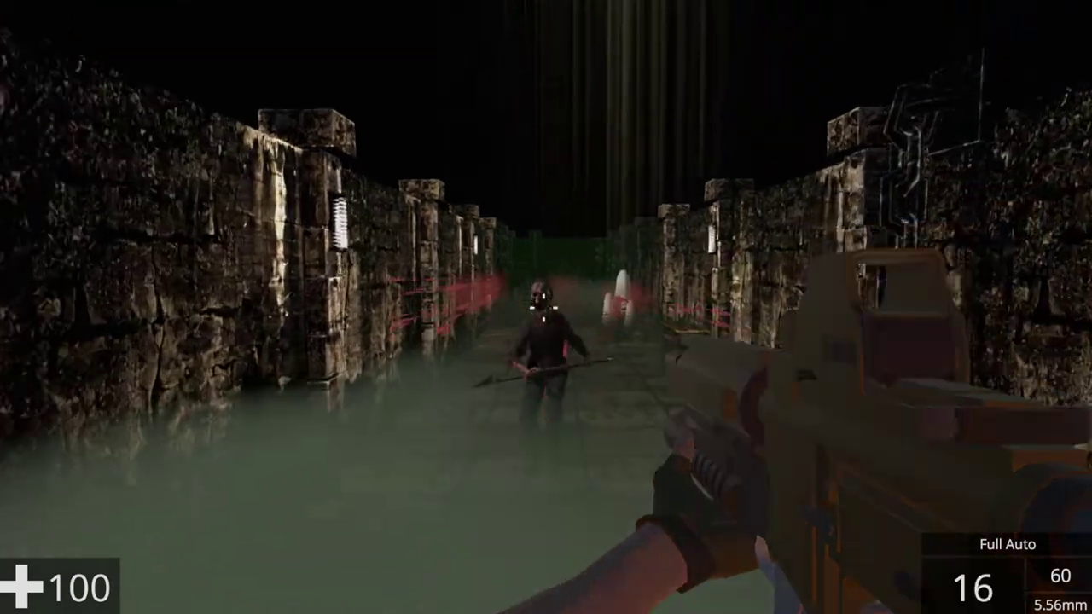
click(544, 308)
key(r)
Step: Walk past the foggy pool toward the lit archway, shooting zombies, then switch to the 12-gauge shotgun
key(w)
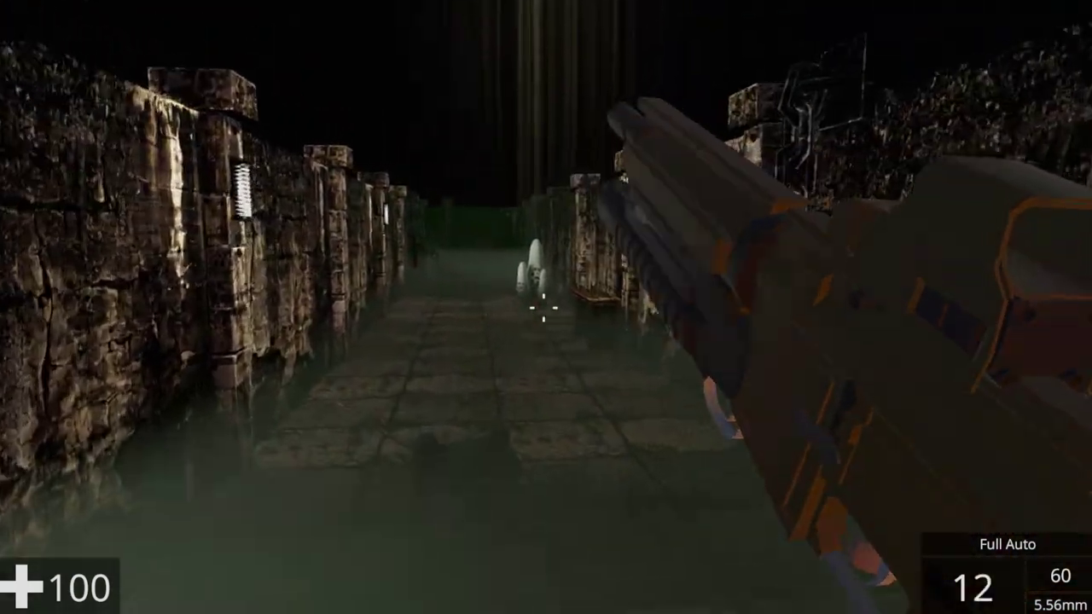
key(w)
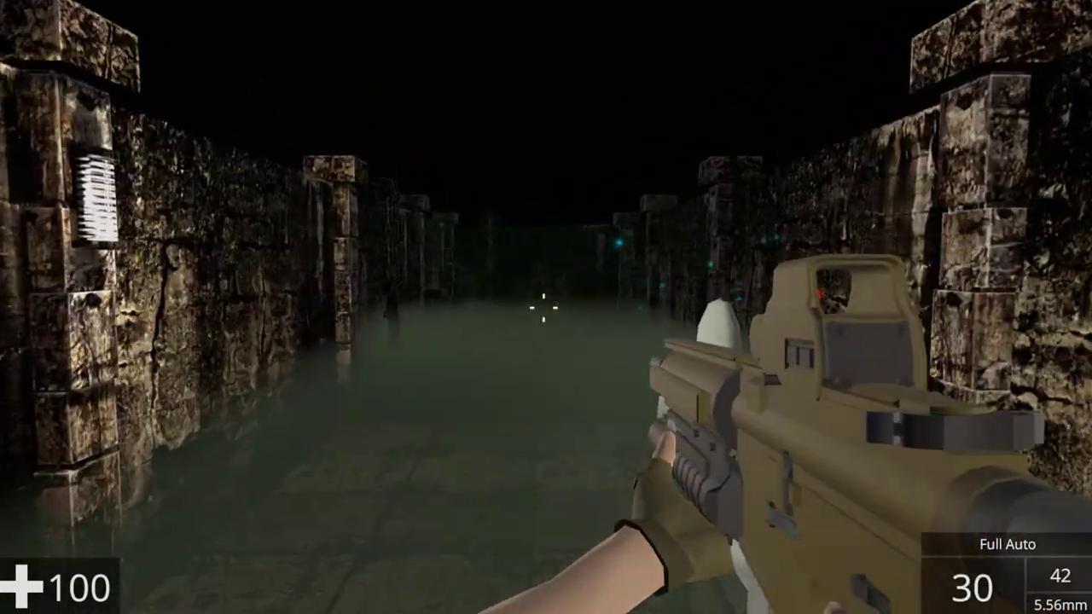
key(w)
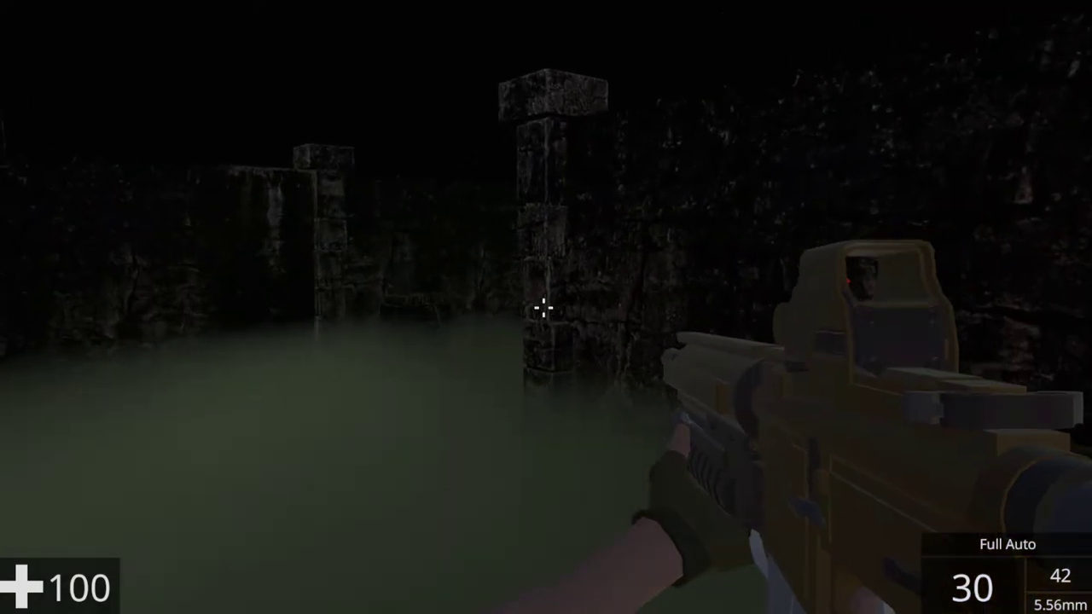
key(w)
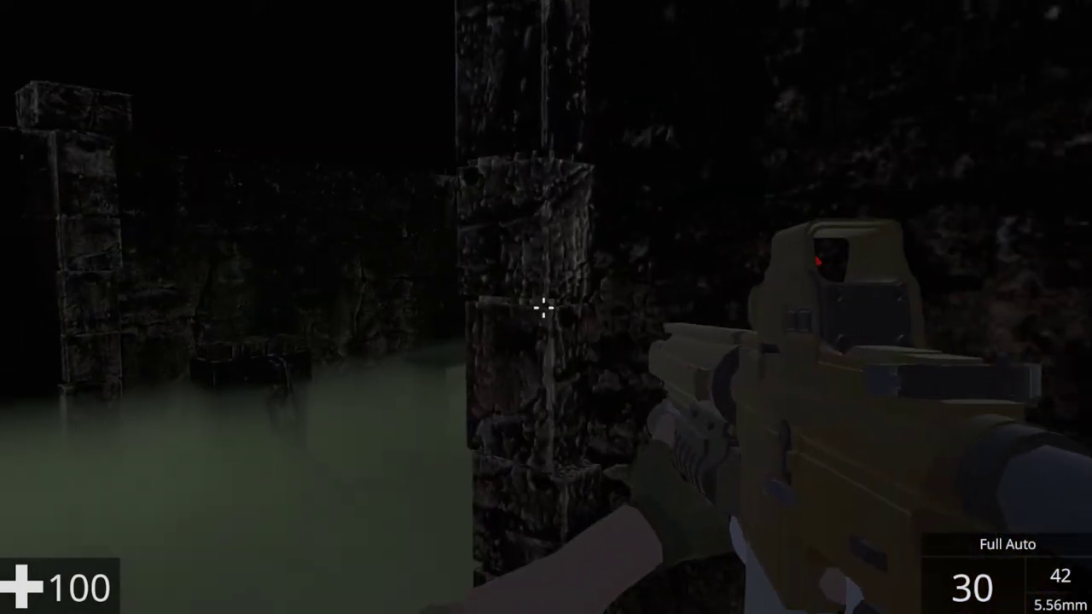
drag(543, 307, 544, 307)
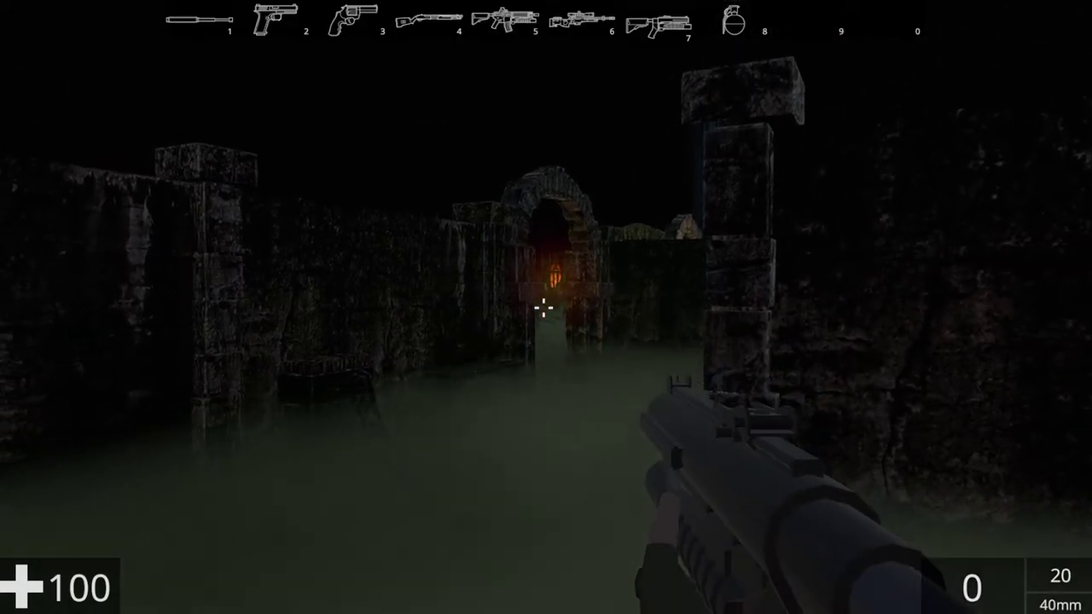
key(r)
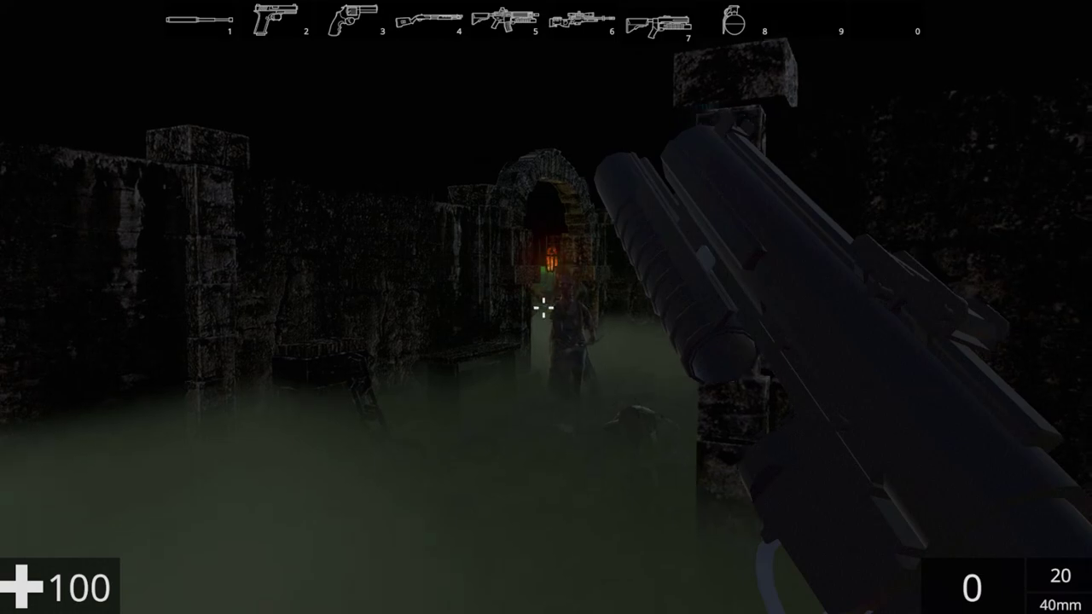
key(4)
click(544, 308)
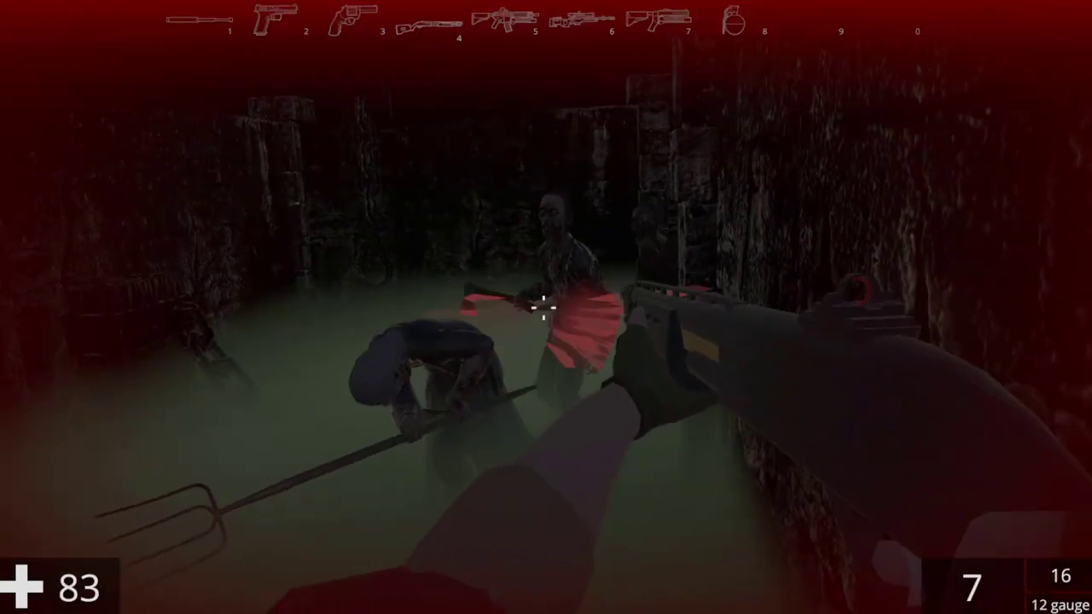